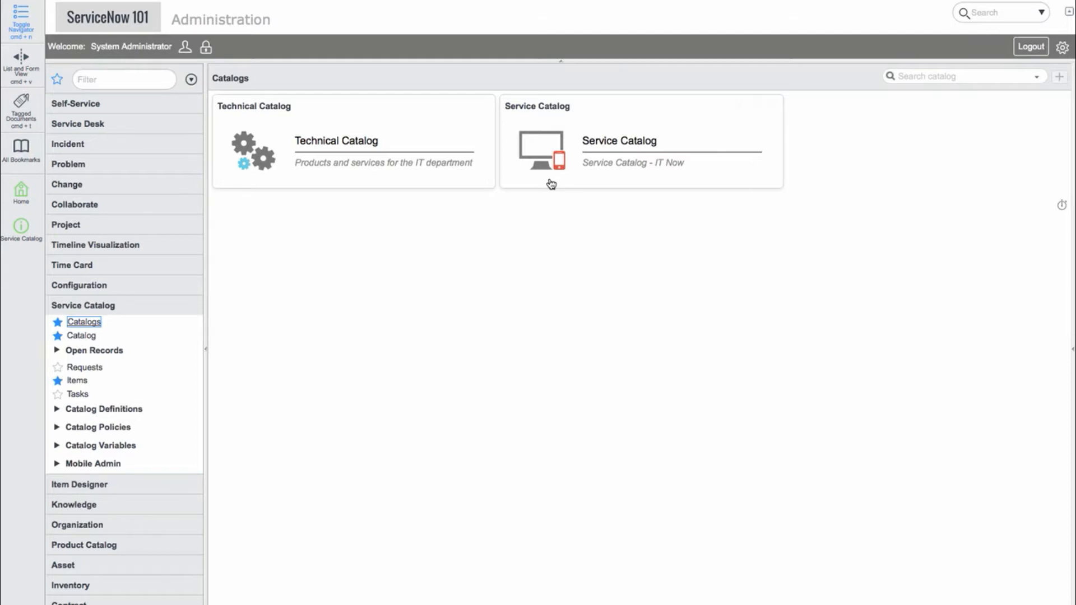
Open the Apple MacBook Pro 15" item from the Hardware category of the Service Catalog
{"action": "left_click", "coordinate": [551, 110]}
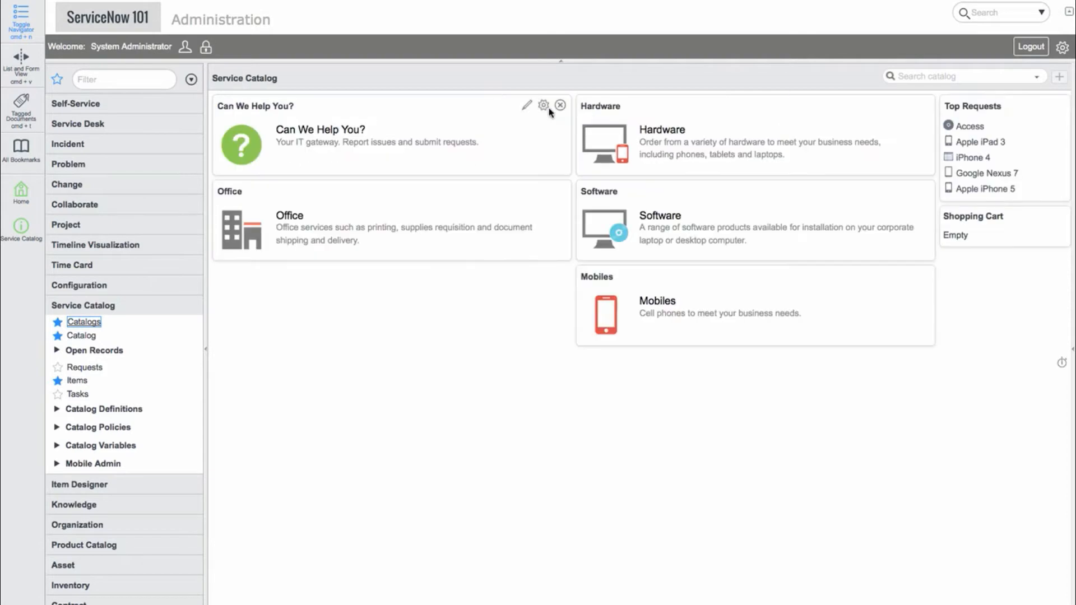
{"action": "left_click", "coordinate": [648, 138]}
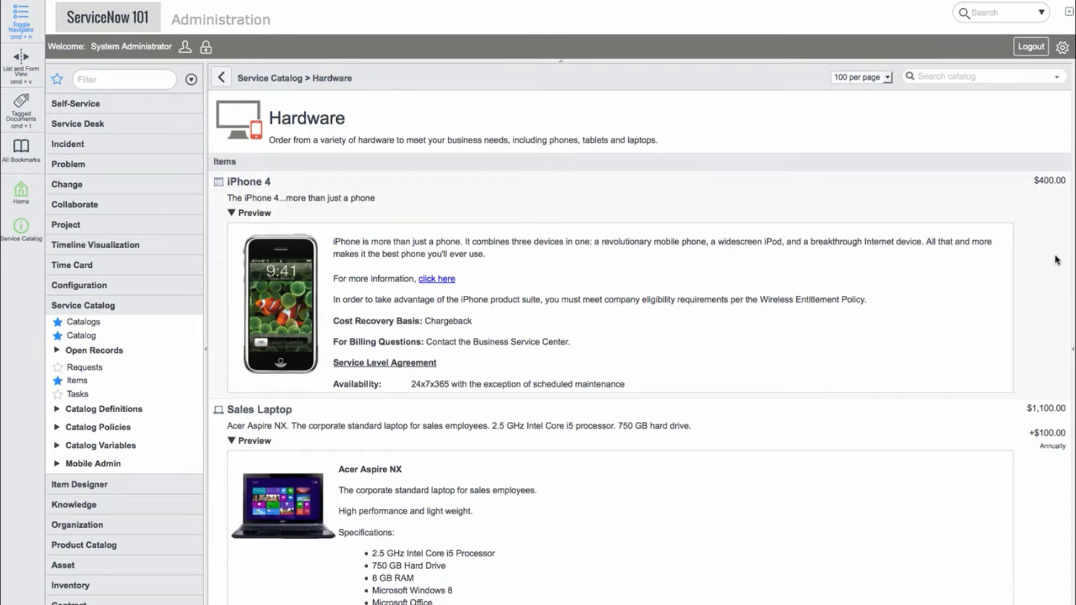
{"action": "scroll", "coordinate": [1047, 268], "scroll_direction": "down", "scroll_amount": 3}
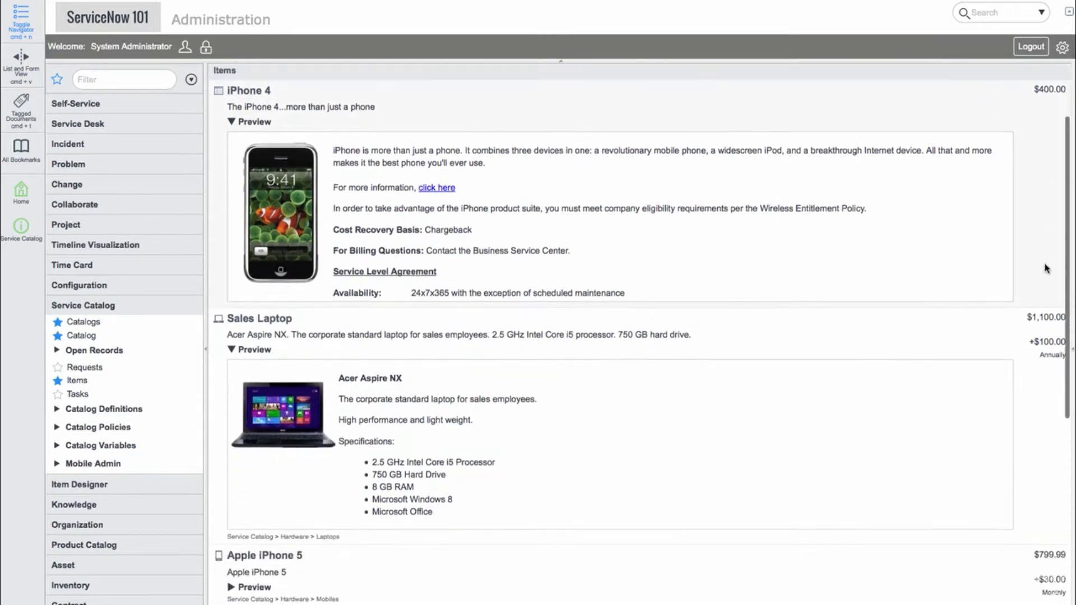
{"action": "scroll", "coordinate": [1046, 269], "scroll_direction": "down", "scroll_amount": 6}
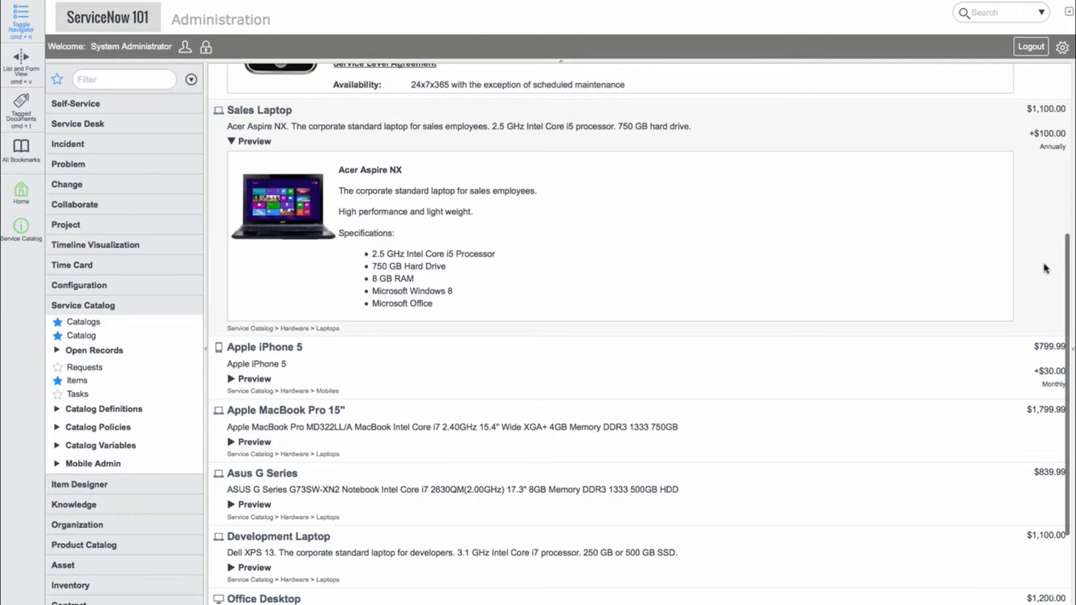
{"action": "scroll", "coordinate": [1046, 268], "scroll_direction": "down", "scroll_amount": 3}
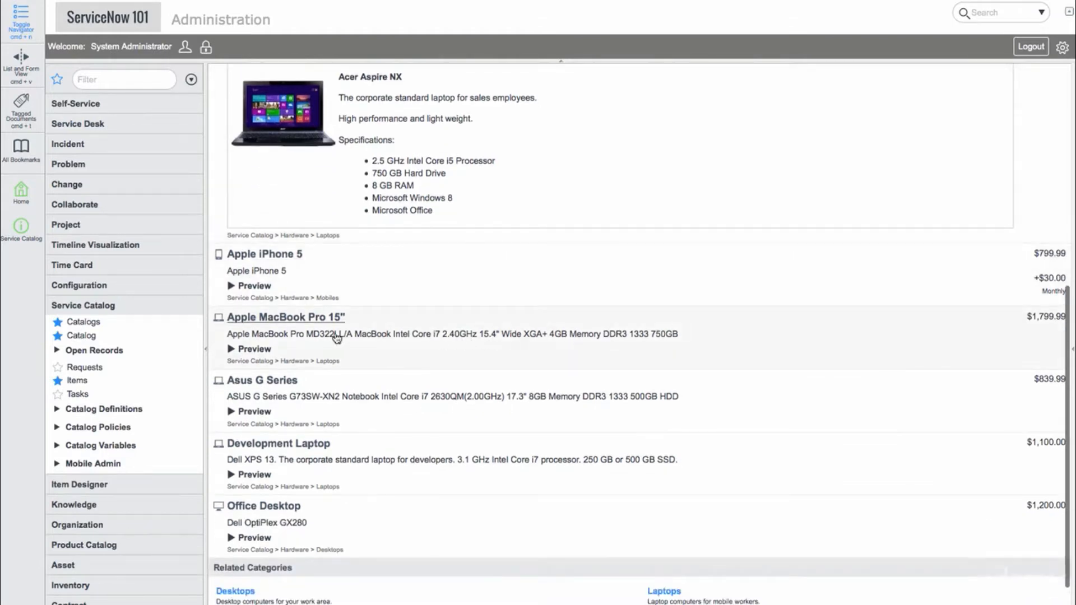
{"action": "left_click", "coordinate": [284, 318]}
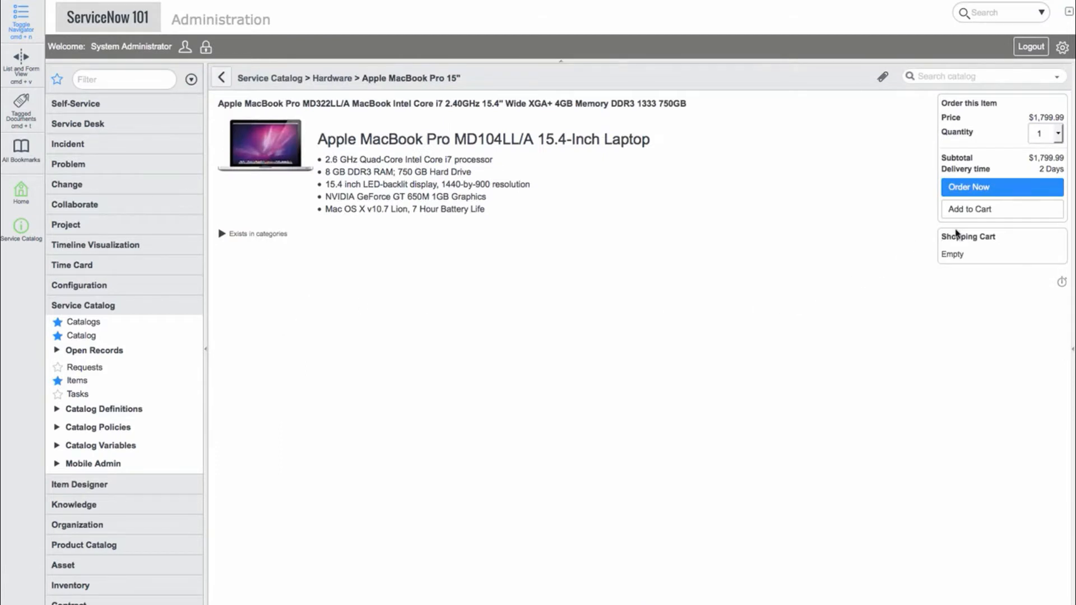
Set the MacBook quantity to 2, add it to the shopping cart and continue shopping
{"action": "left_click", "coordinate": [1057, 135]}
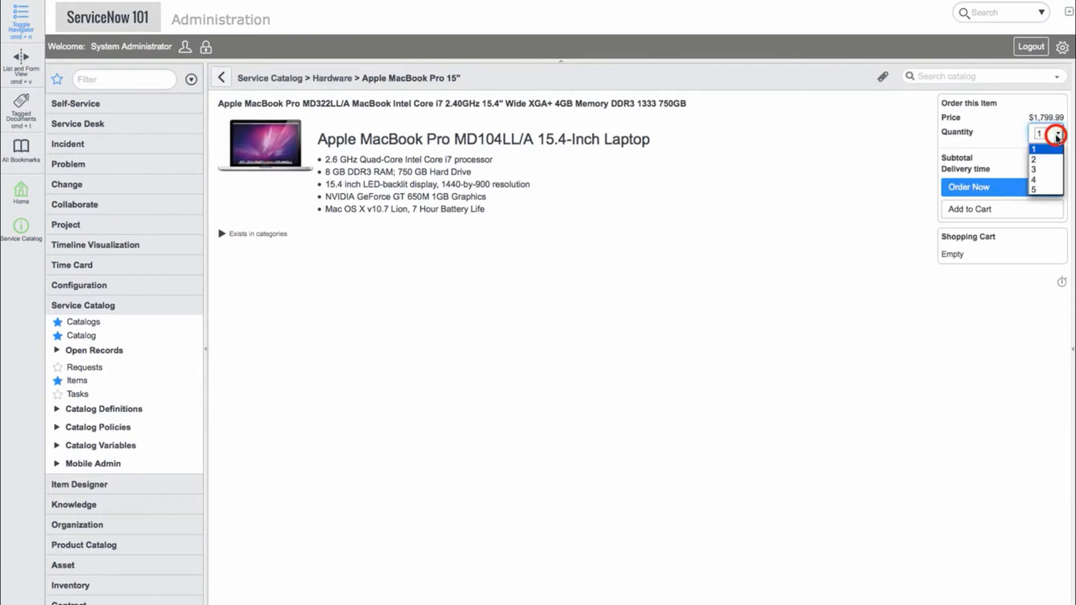
{"action": "left_click", "coordinate": [1044, 162]}
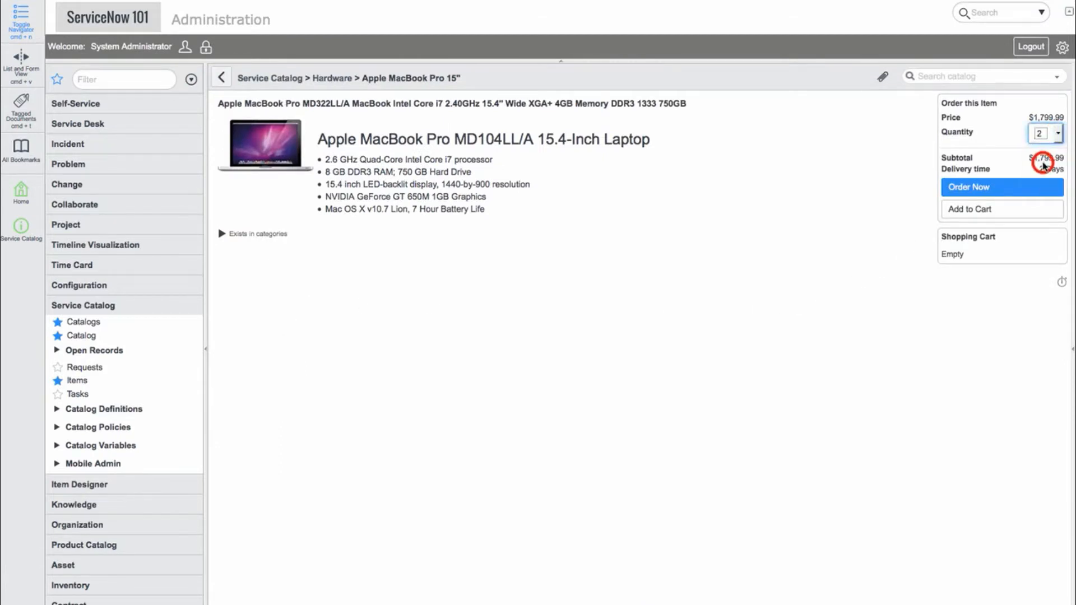
{"action": "left_click", "coordinate": [970, 213]}
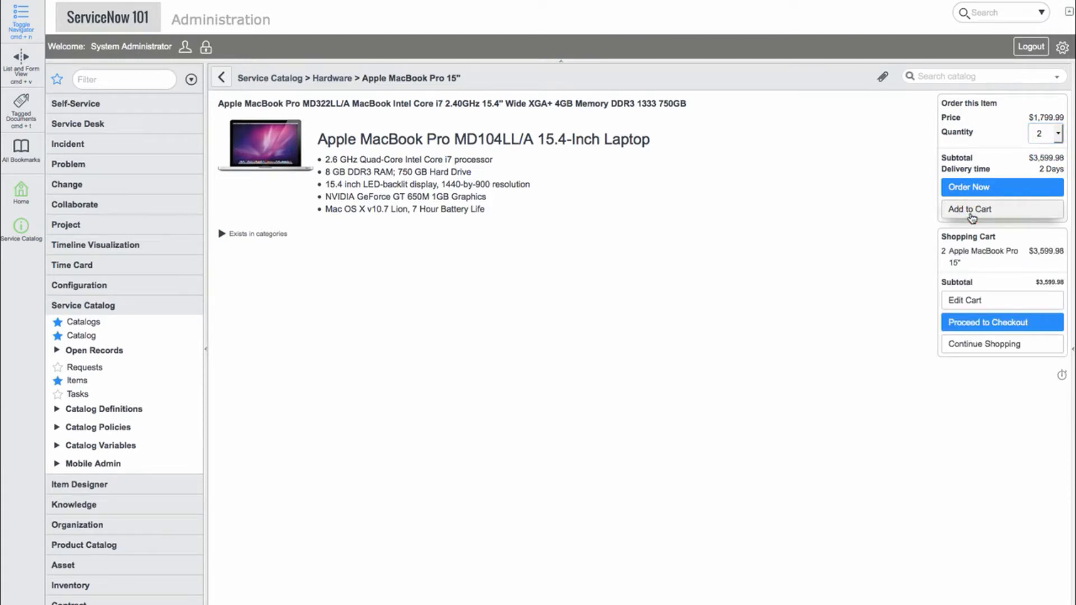
{"action": "left_click", "coordinate": [985, 346]}
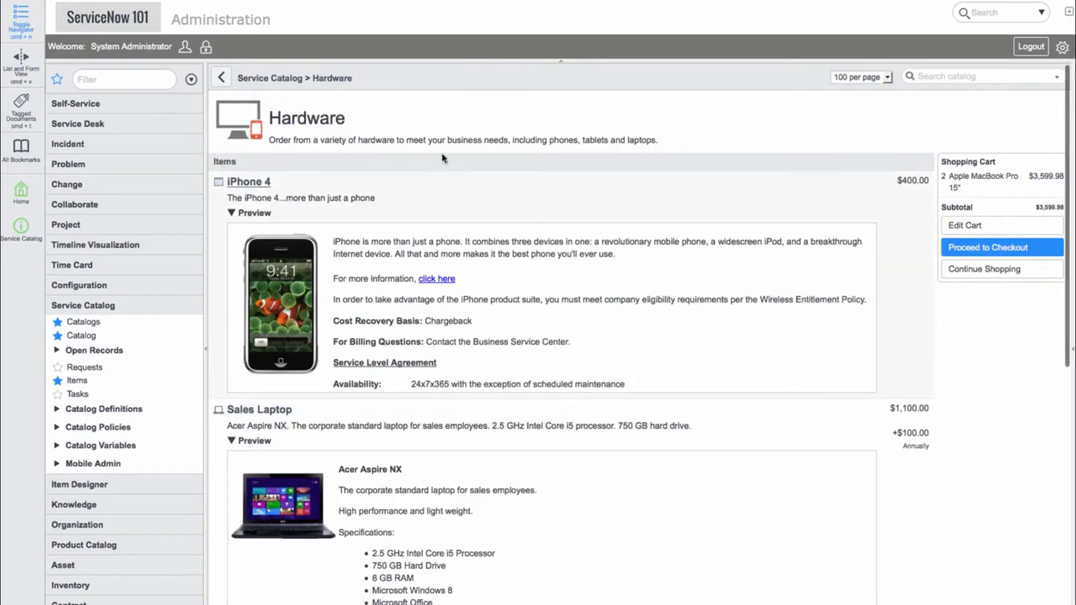
Find Acrobat in the Service Catalog's Software category and add one to the shopping cart
{"action": "left_click", "coordinate": [269, 80]}
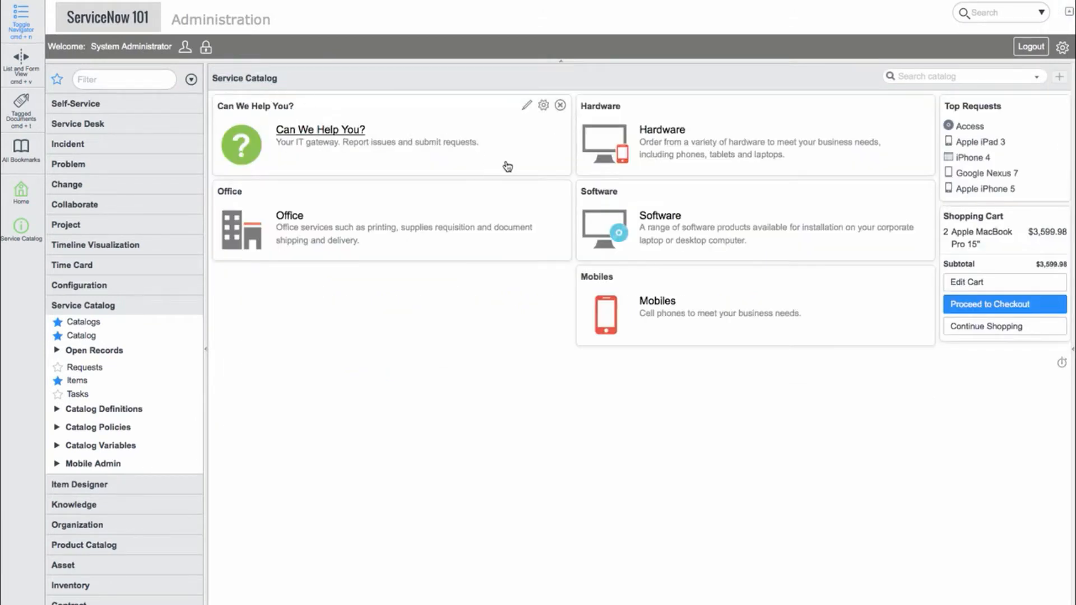
{"action": "left_click", "coordinate": [651, 216]}
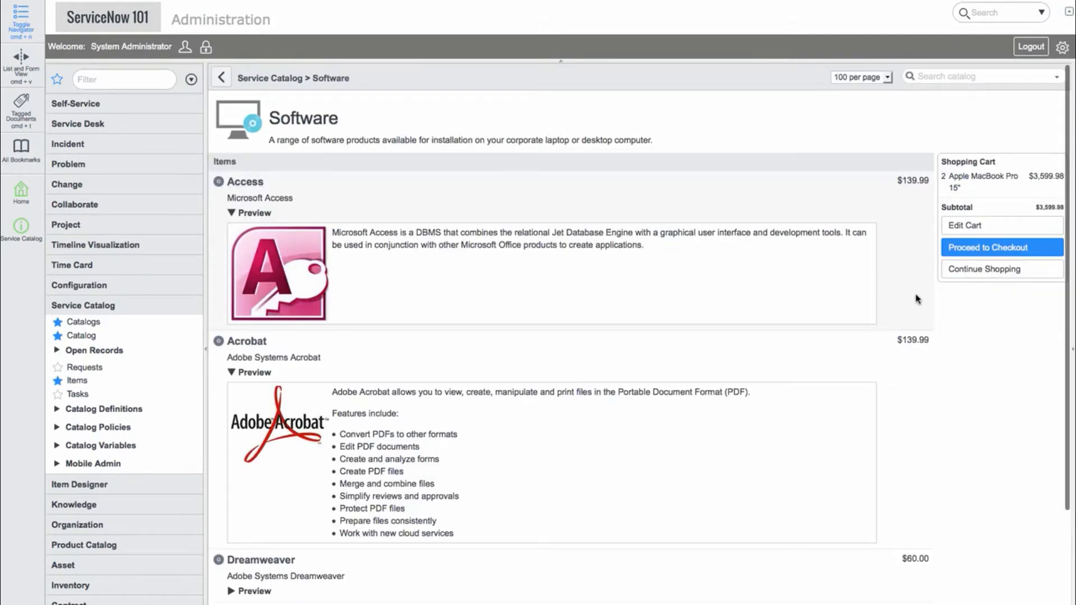
{"action": "scroll", "coordinate": [917, 298], "scroll_direction": "down", "scroll_amount": 5}
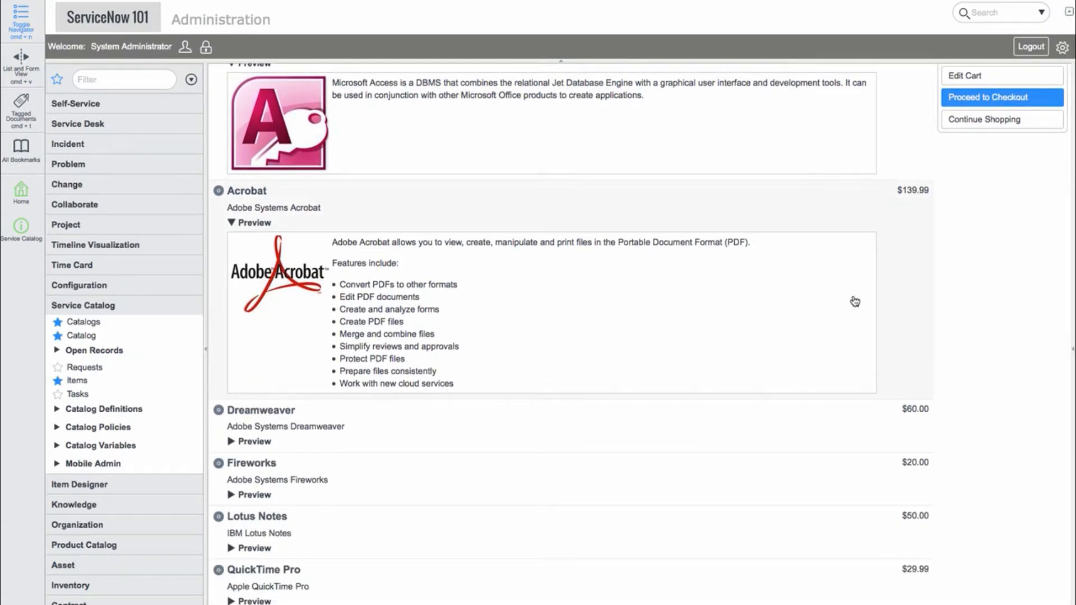
{"action": "left_click", "coordinate": [273, 196]}
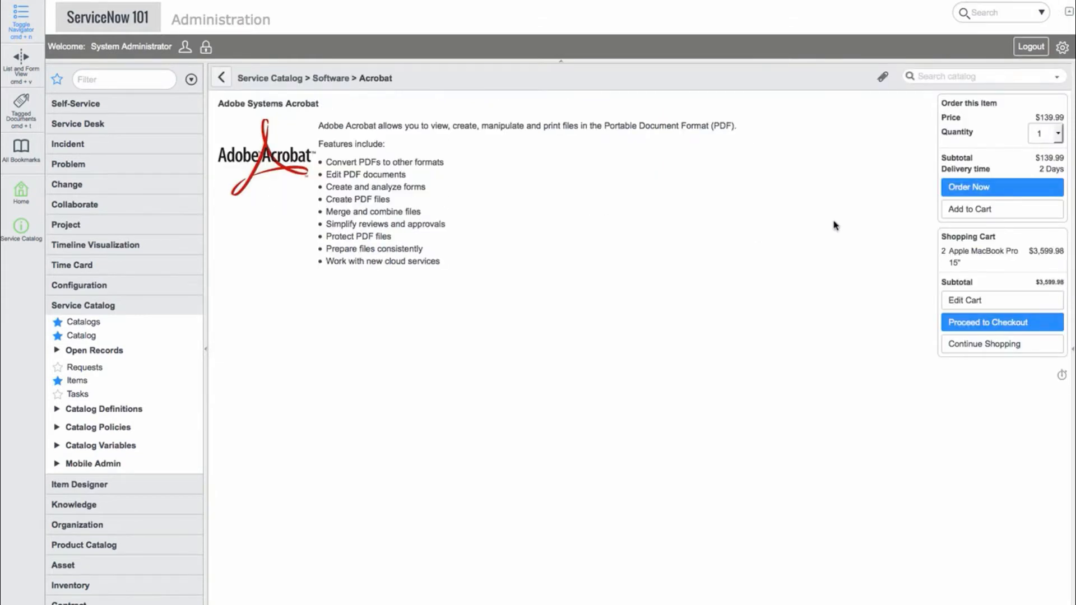
{"action": "left_click", "coordinate": [986, 209]}
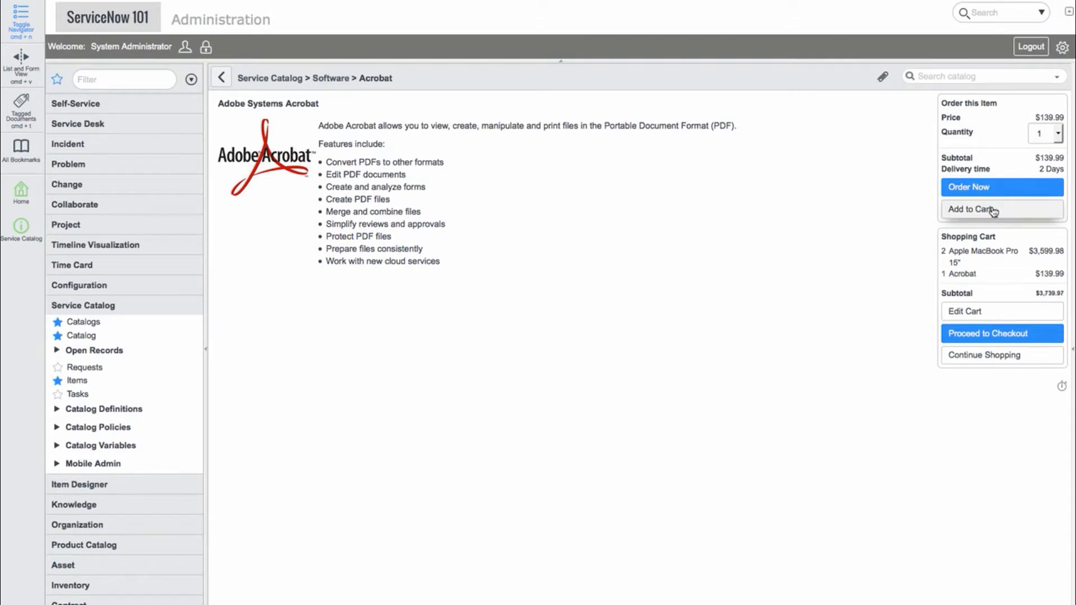
Check out the cart to submit the order, and expand the stage details of both ordered items for review
{"action": "left_click", "coordinate": [985, 336]}
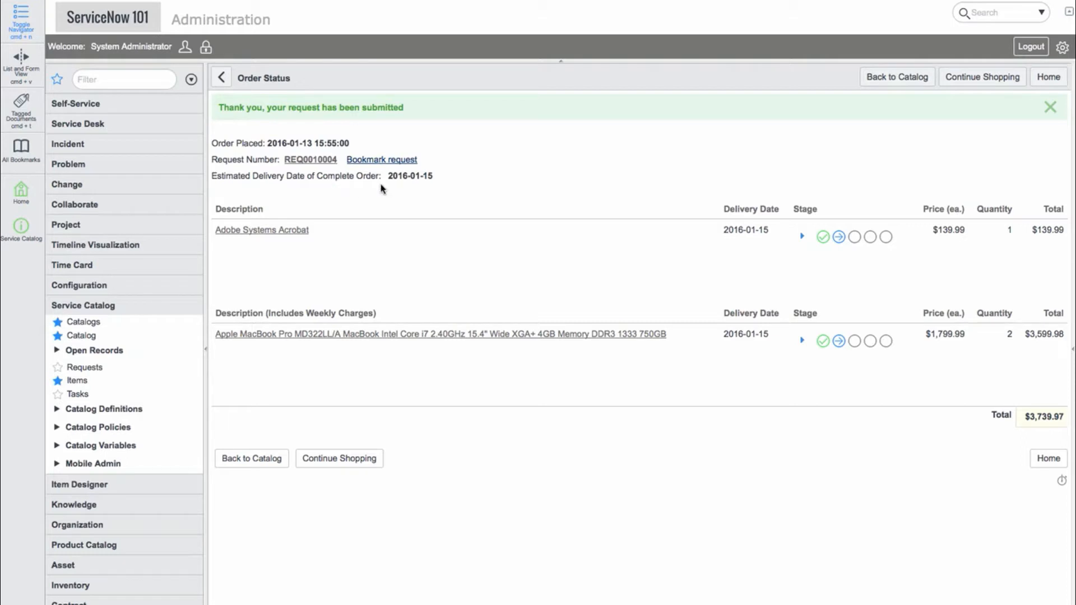
{"action": "left_click", "coordinate": [802, 238]}
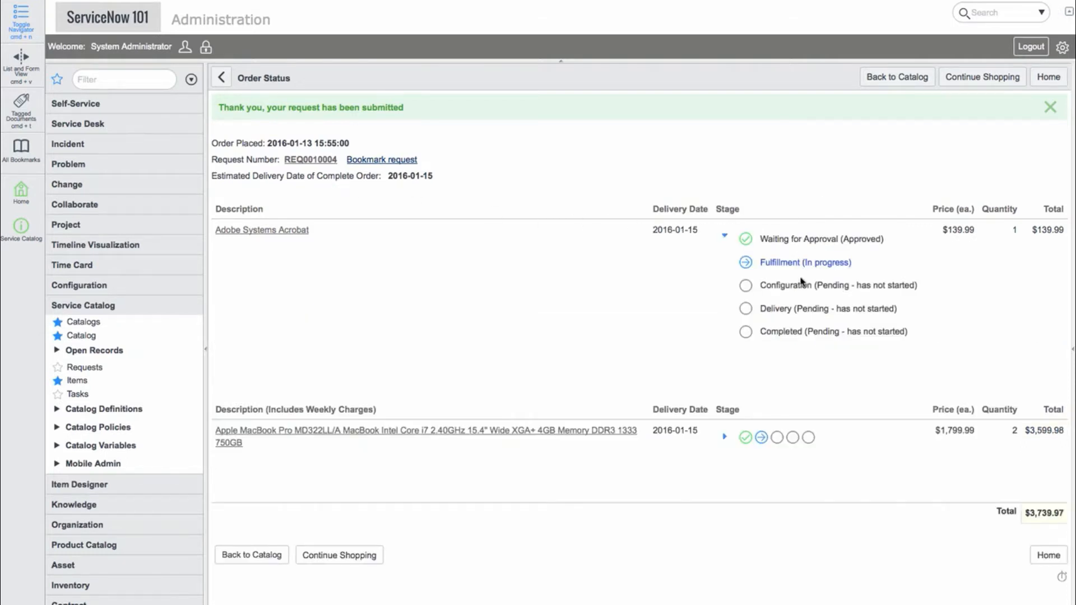
{"action": "left_click", "coordinate": [726, 438]}
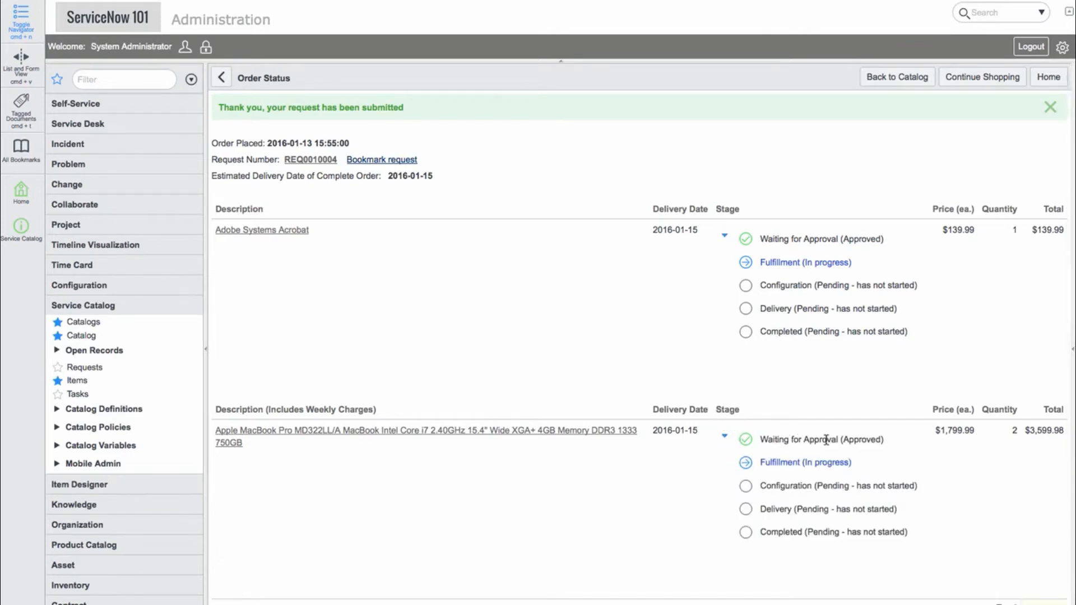
{"action": "scroll", "coordinate": [826, 440], "scroll_direction": "down", "scroll_amount": 2}
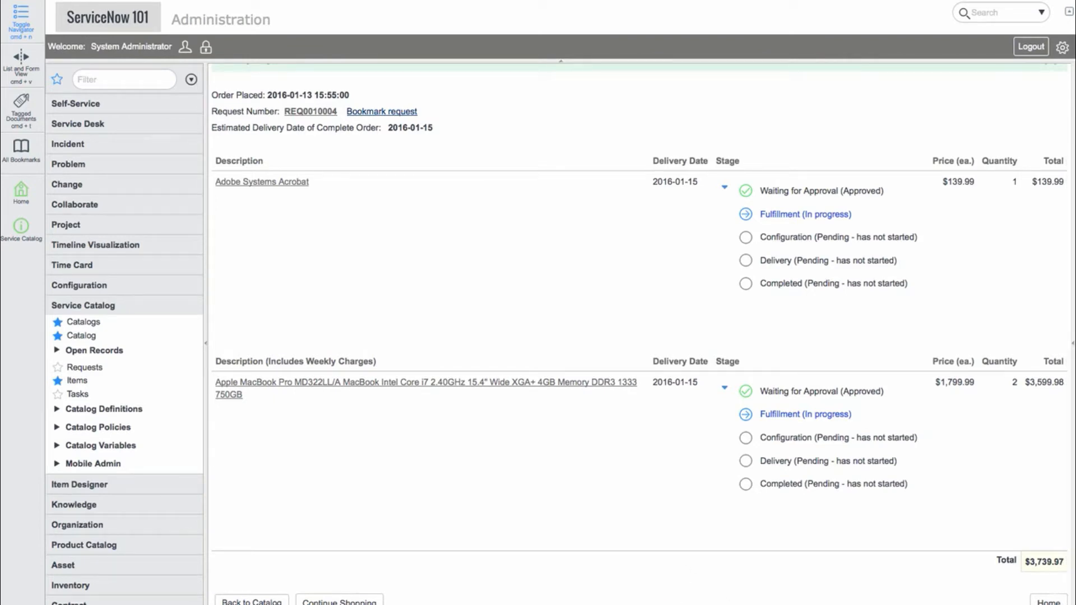
{"action": "scroll", "coordinate": [663, 555], "scroll_direction": "down", "scroll_amount": 1}
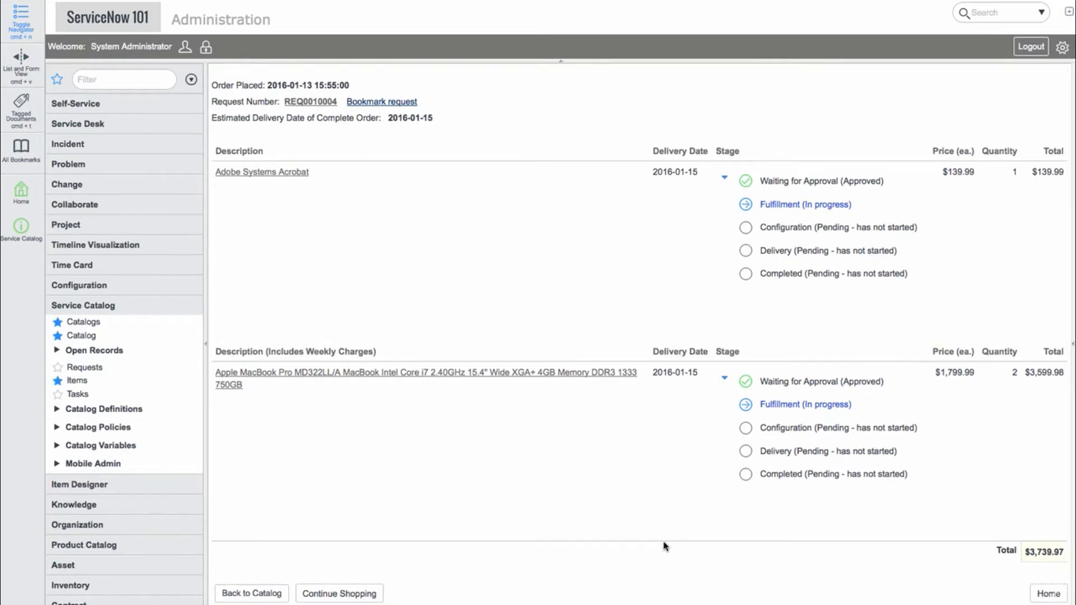
{"action": "scroll", "coordinate": [663, 547], "scroll_direction": "up", "scroll_amount": 2}
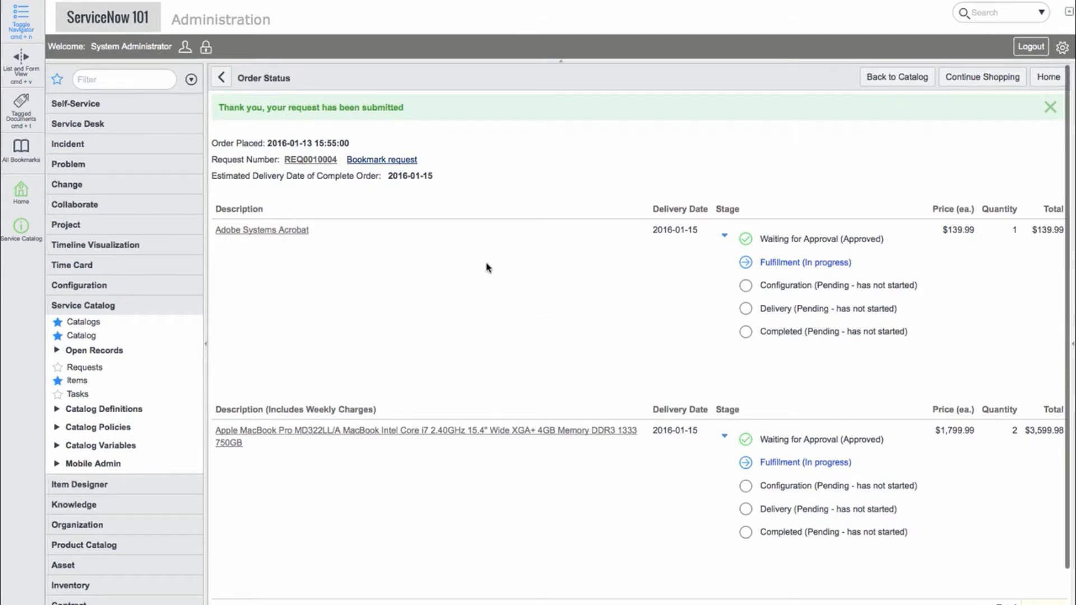
Open the submitted request's record, review its requested items, and open the requested item for the Apple MacBook Pro 15"
{"action": "left_click", "coordinate": [303, 160]}
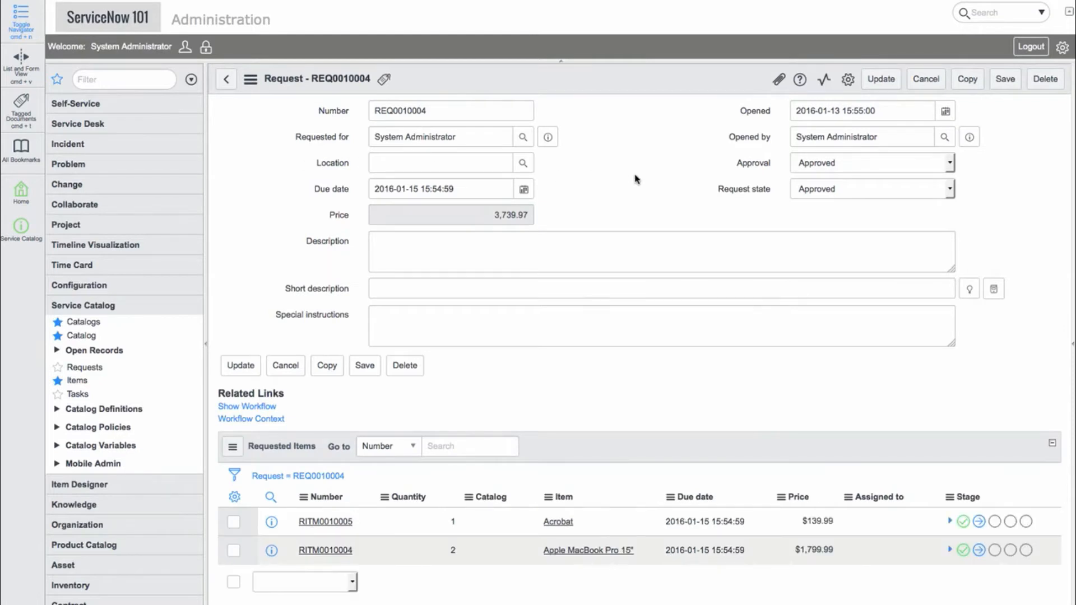
{"action": "left_click", "coordinate": [626, 160]}
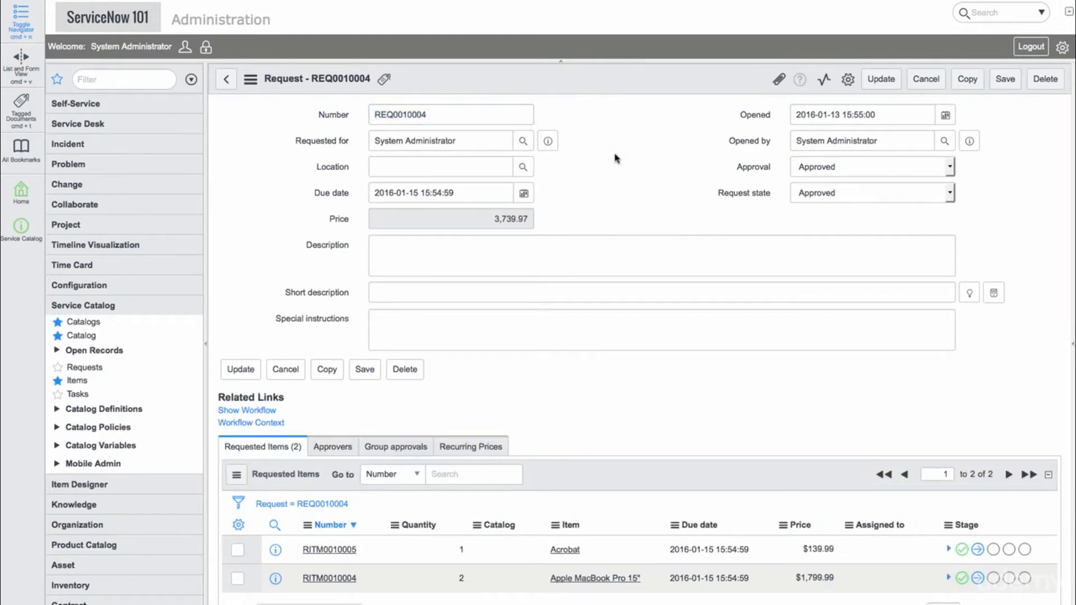
{"action": "left_click", "coordinate": [556, 146]}
{"action": "scroll", "coordinate": [620, 205], "scroll_direction": "down", "scroll_amount": 2}
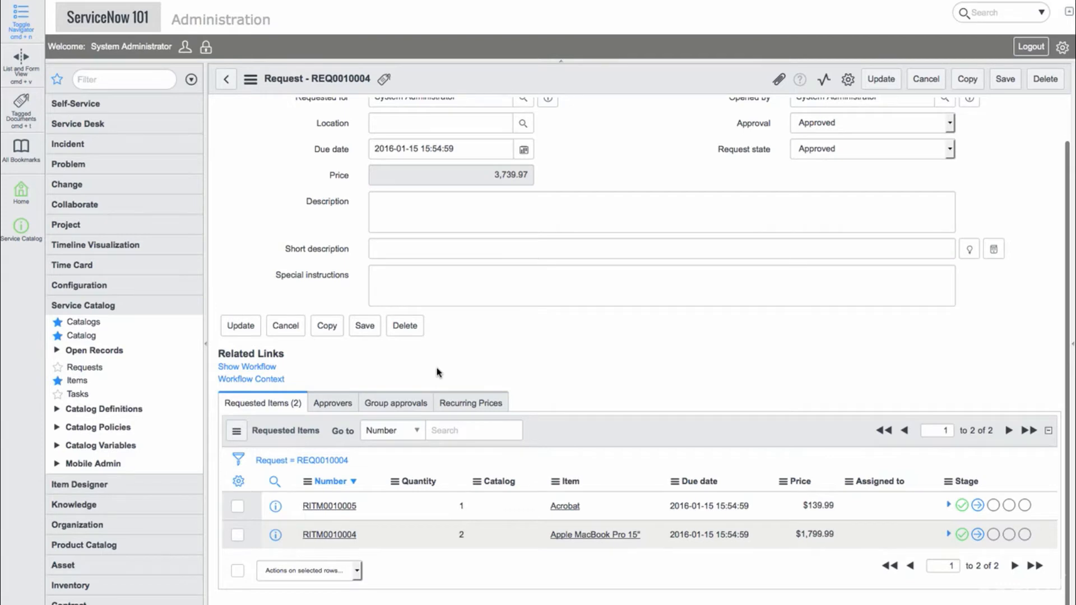
{"action": "scroll", "coordinate": [439, 373], "scroll_direction": "up", "scroll_amount": 1}
{"action": "left_click", "coordinate": [277, 549]}
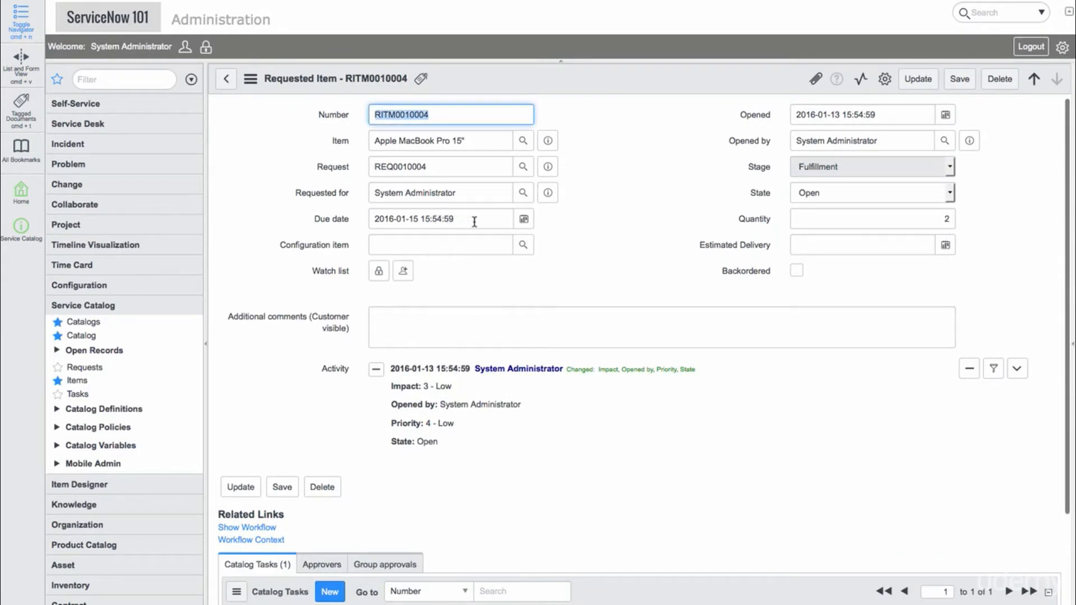
{"action": "left_click", "coordinate": [623, 262]}
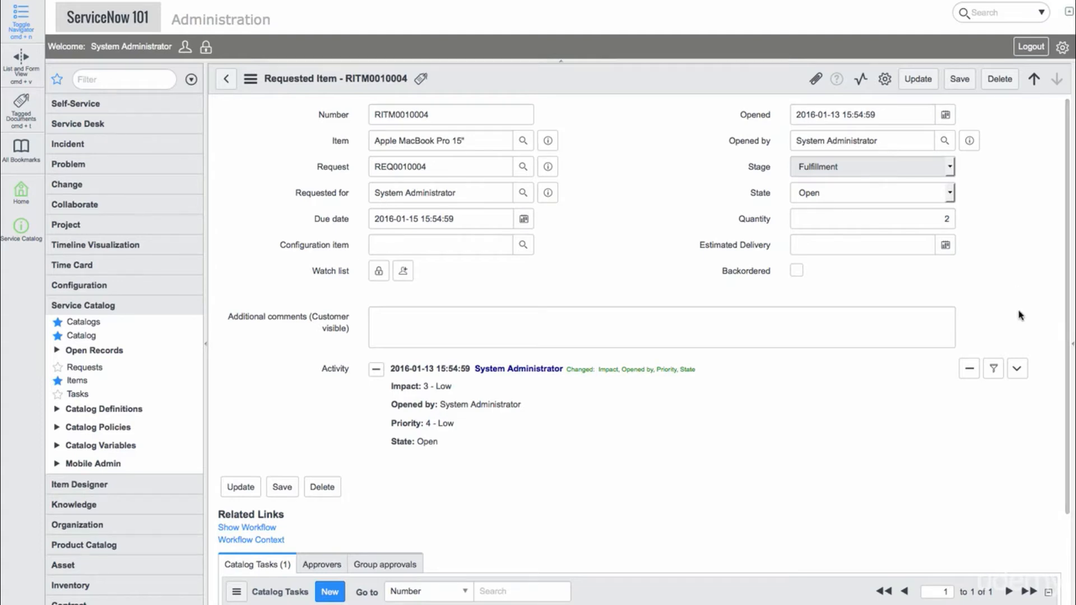
Open the MacBook's catalog task "Order from vendor or move from in-stock inventory" and close the task
{"action": "scroll", "coordinate": [1020, 316], "scroll_direction": "down", "scroll_amount": 1}
{"action": "scroll", "coordinate": [1020, 315], "scroll_direction": "down", "scroll_amount": 1}
{"action": "scroll", "coordinate": [1020, 315], "scroll_direction": "down", "scroll_amount": 4}
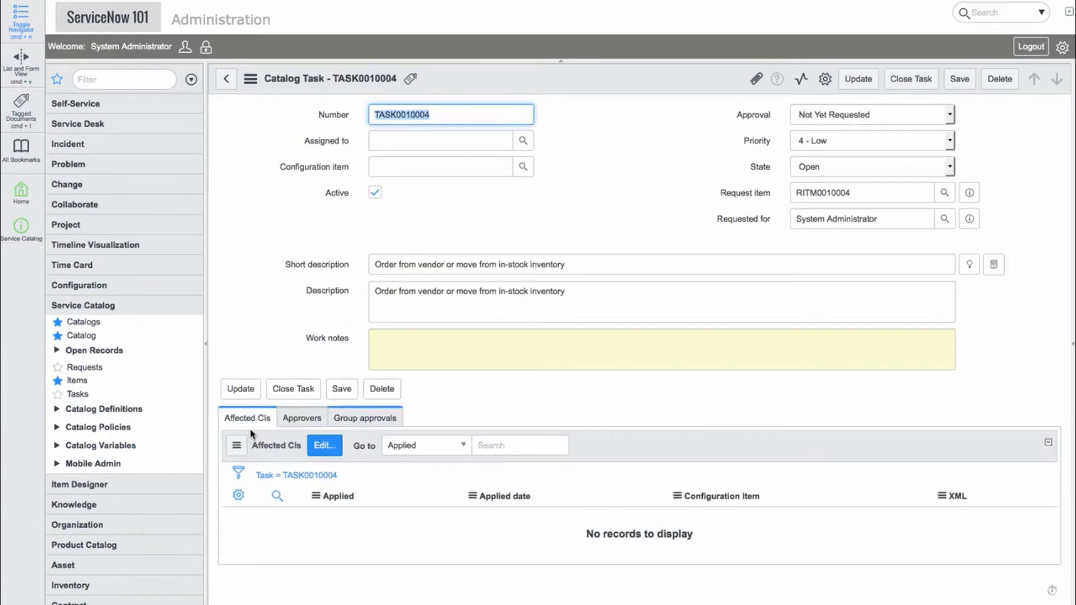
{"action": "left_click", "coordinate": [306, 395]}
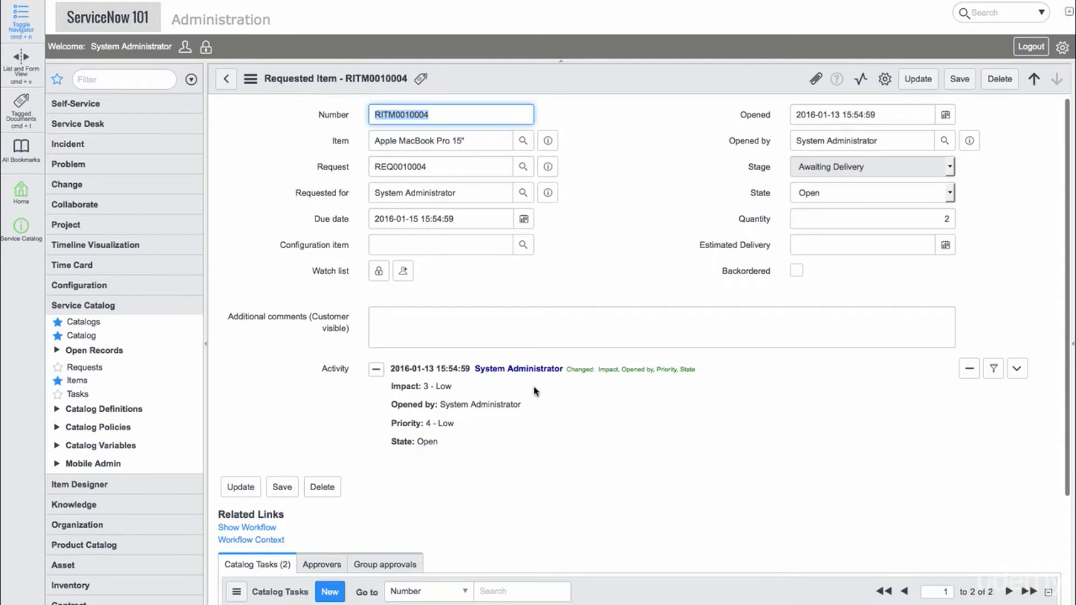
Add the State column to the requested item's Catalog Tasks list and place it directly after Number
{"action": "scroll", "coordinate": [536, 389], "scroll_direction": "down", "scroll_amount": 3}
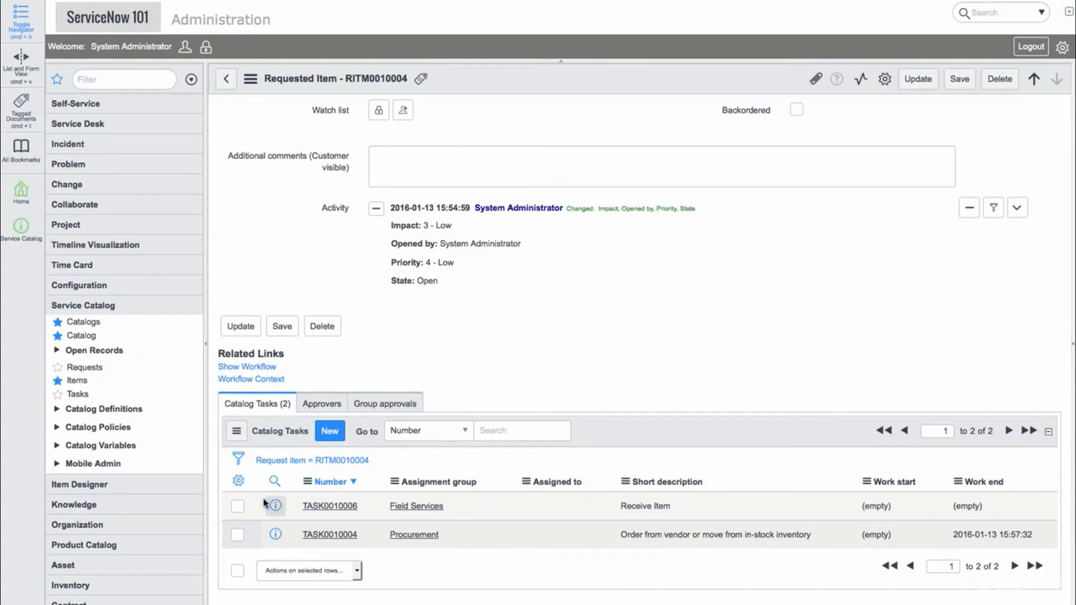
{"action": "left_click", "coordinate": [240, 482]}
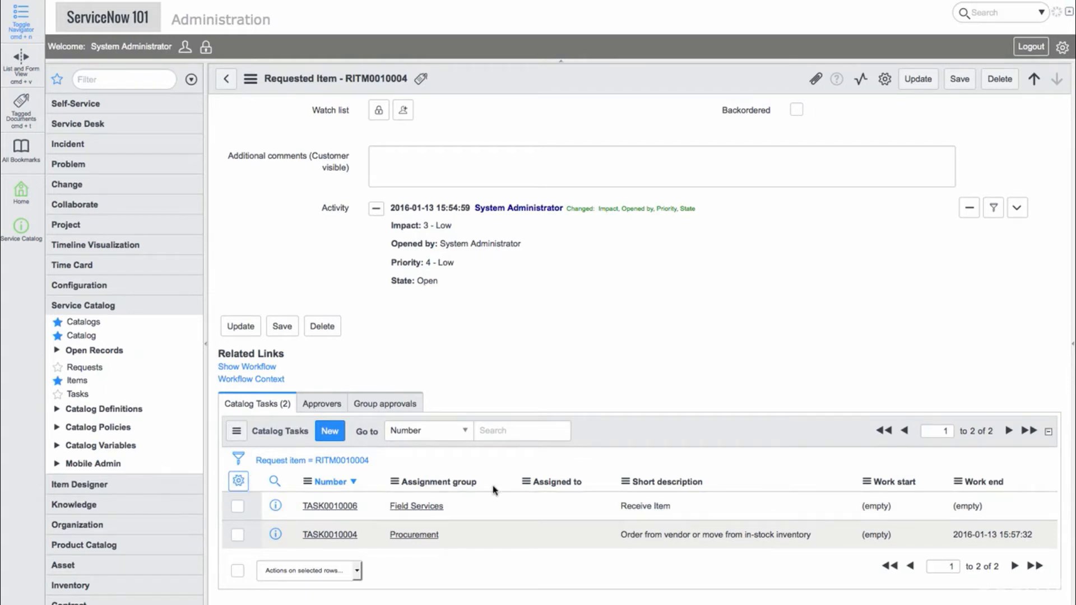
{"action": "scroll", "coordinate": [537, 210], "scroll_direction": "down", "scroll_amount": 10}
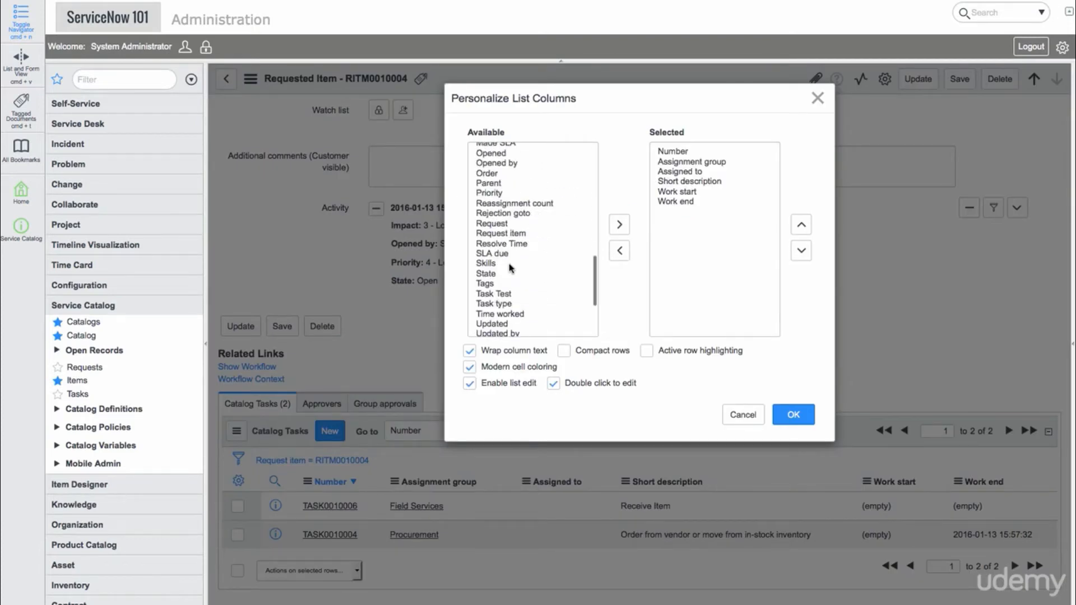
{"action": "double_click", "coordinate": [504, 274]}
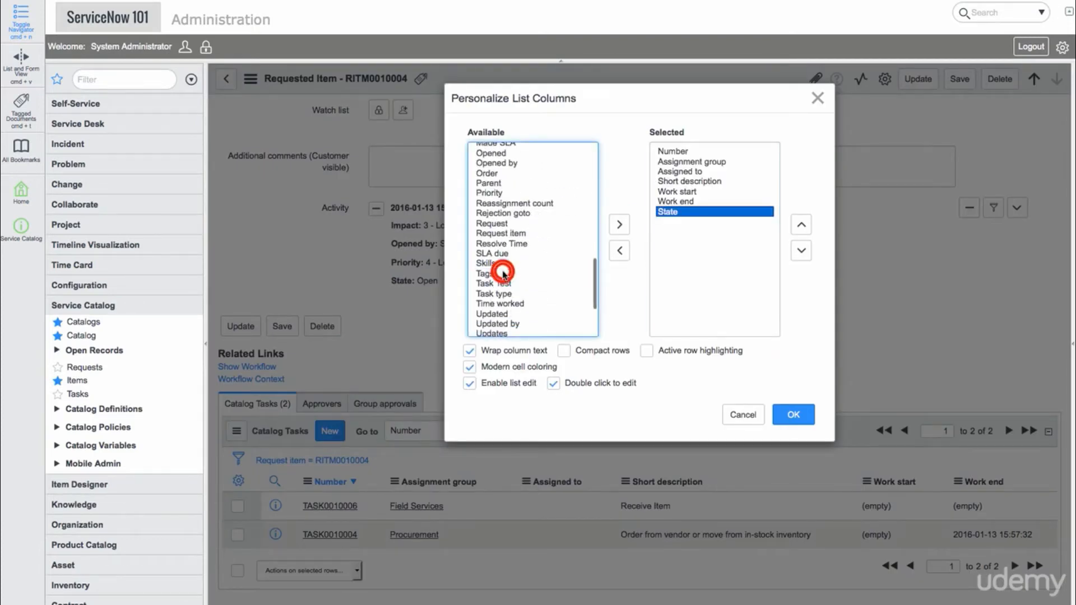
{"action": "left_click", "coordinate": [801, 224]}
{"action": "left_click", "coordinate": [801, 224]}
{"action": "left_click", "coordinate": [801, 224]}
{"action": "left_click", "coordinate": [802, 224]}
{"action": "left_click", "coordinate": [801, 224]}
{"action": "left_click", "coordinate": [789, 416]}
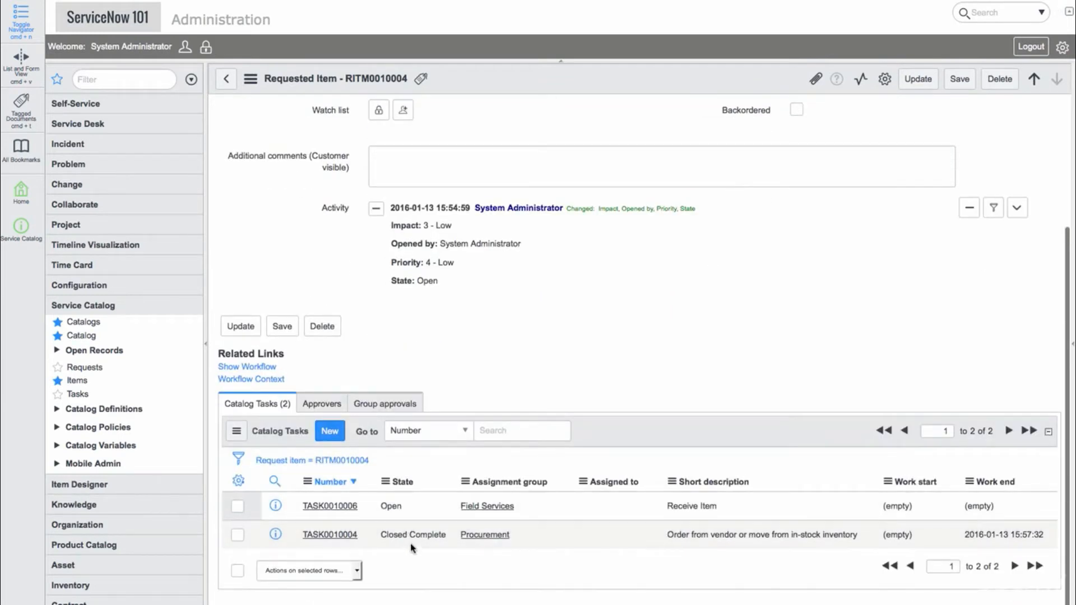
View the workflow of the MacBook requested item
{"action": "left_click", "coordinate": [266, 368]}
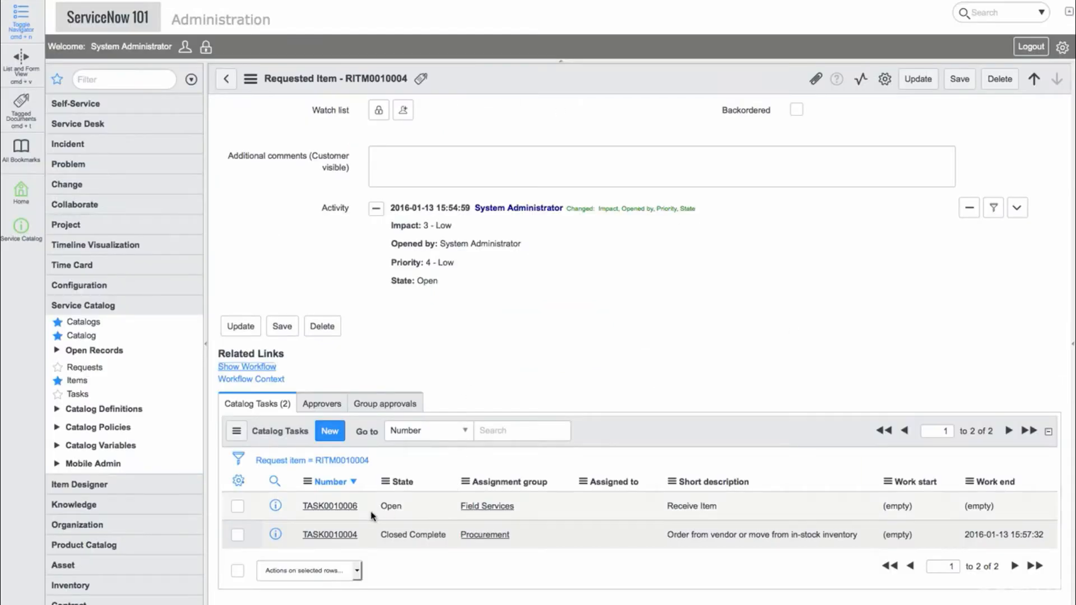
Set the State of the "Receive Item" catalog task to Closed Complete and refresh the Catalog Tasks list
{"action": "left_click", "coordinate": [413, 508]}
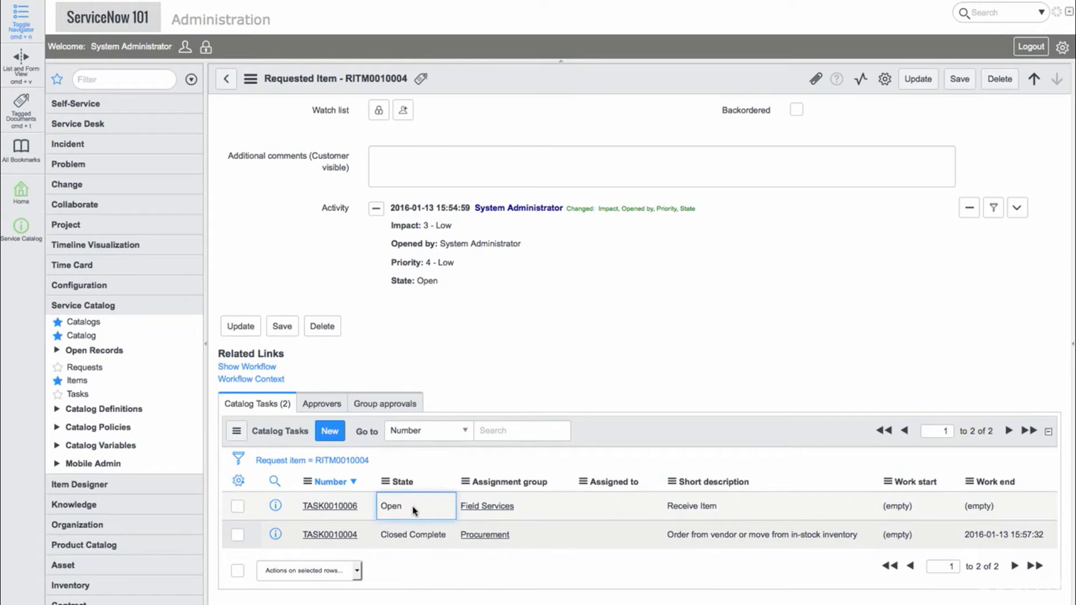
{"action": "double_click", "coordinate": [415, 509]}
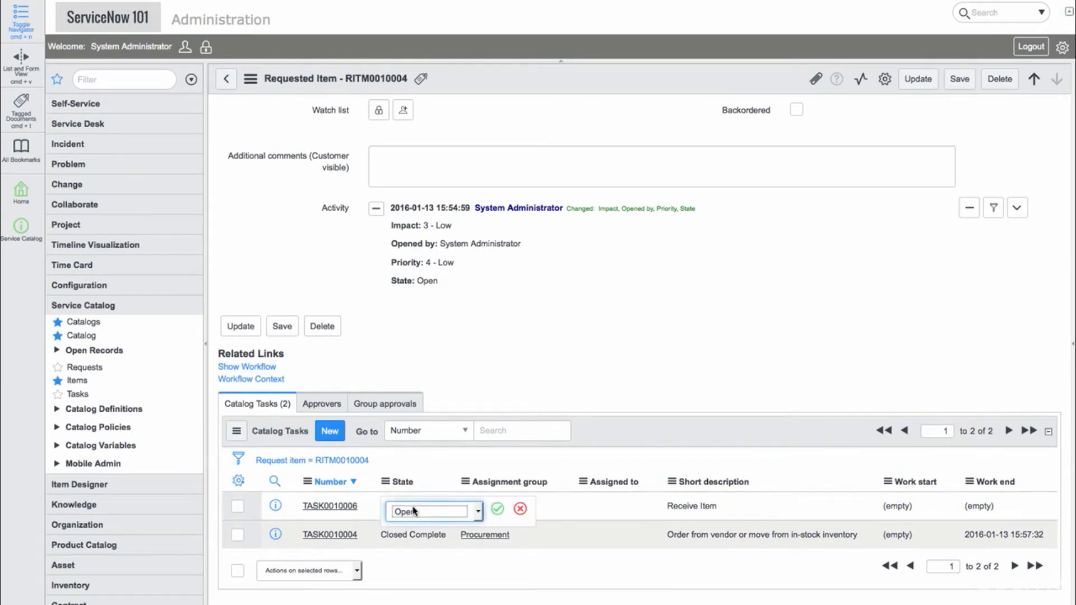
{"action": "left_click", "coordinate": [412, 510]}
{"action": "left_click", "coordinate": [420, 559]}
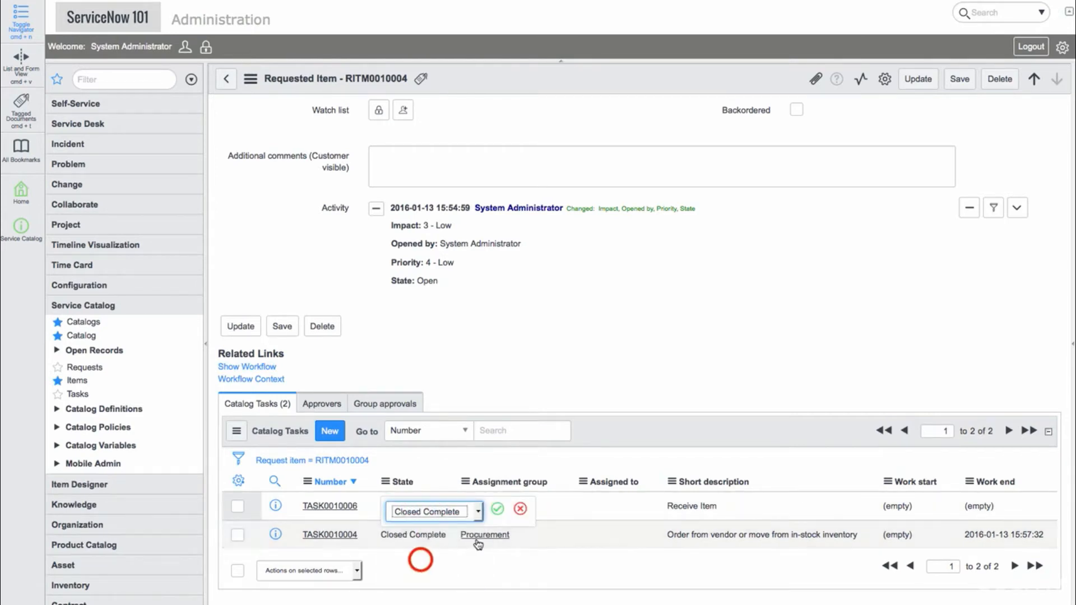
{"action": "left_click", "coordinate": [496, 508]}
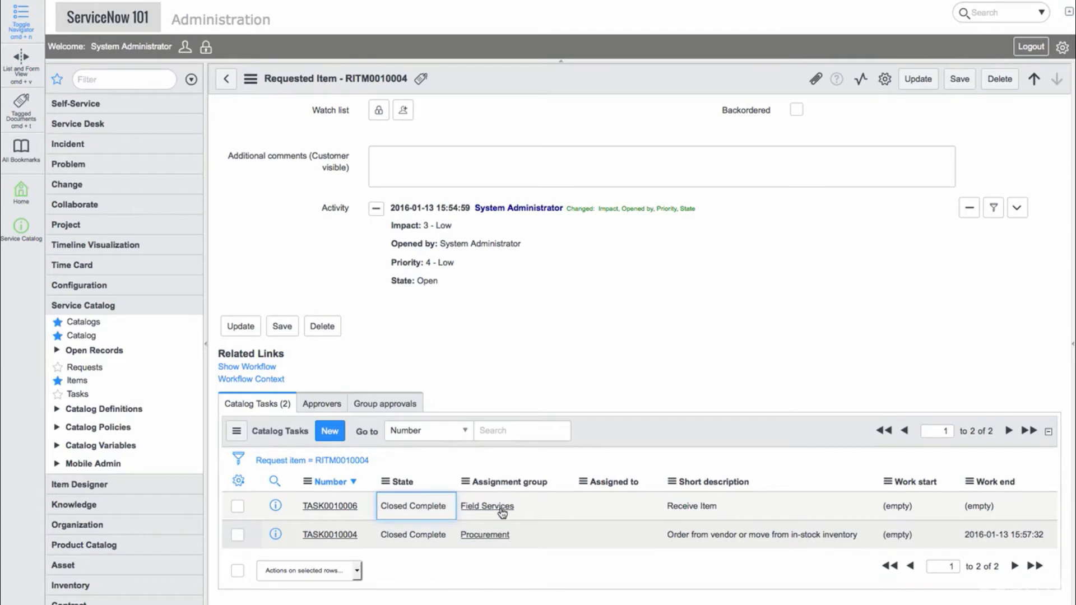
{"action": "right_click", "coordinate": [616, 427]}
{"action": "left_click", "coordinate": [639, 450]}
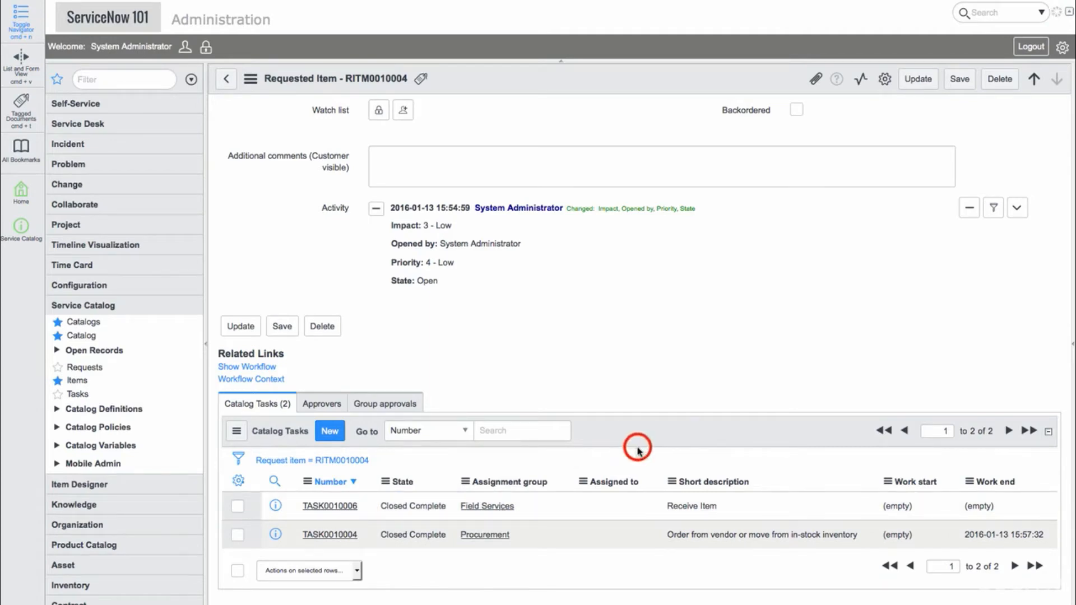
Set the State of the "Configure hardware and test system for initial bootup" task to Closed Complete and refresh the task list
{"action": "left_click", "coordinate": [412, 509]}
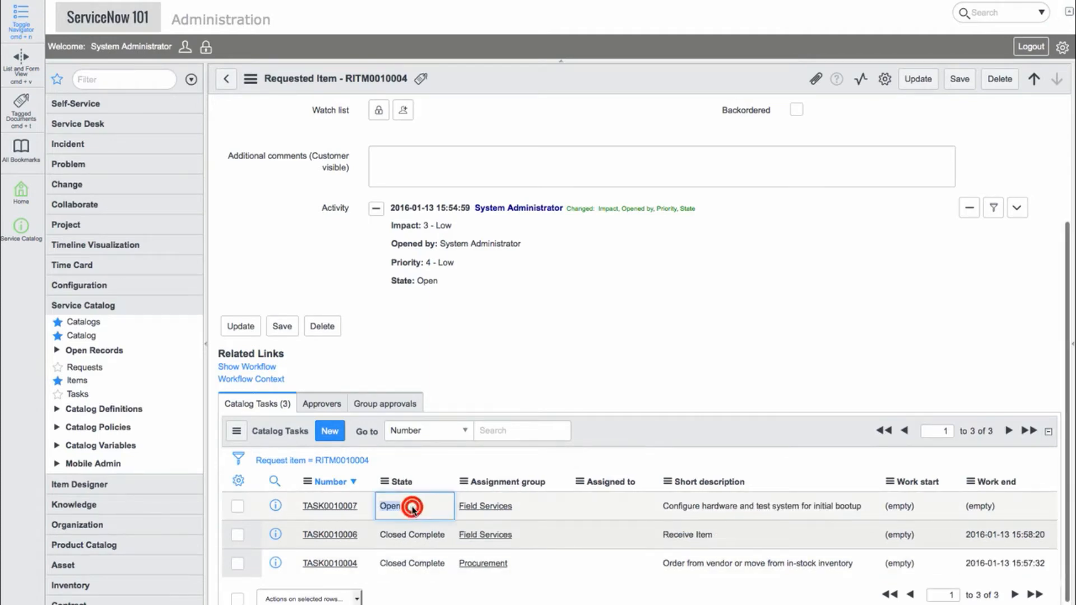
{"action": "left_click", "coordinate": [412, 510]}
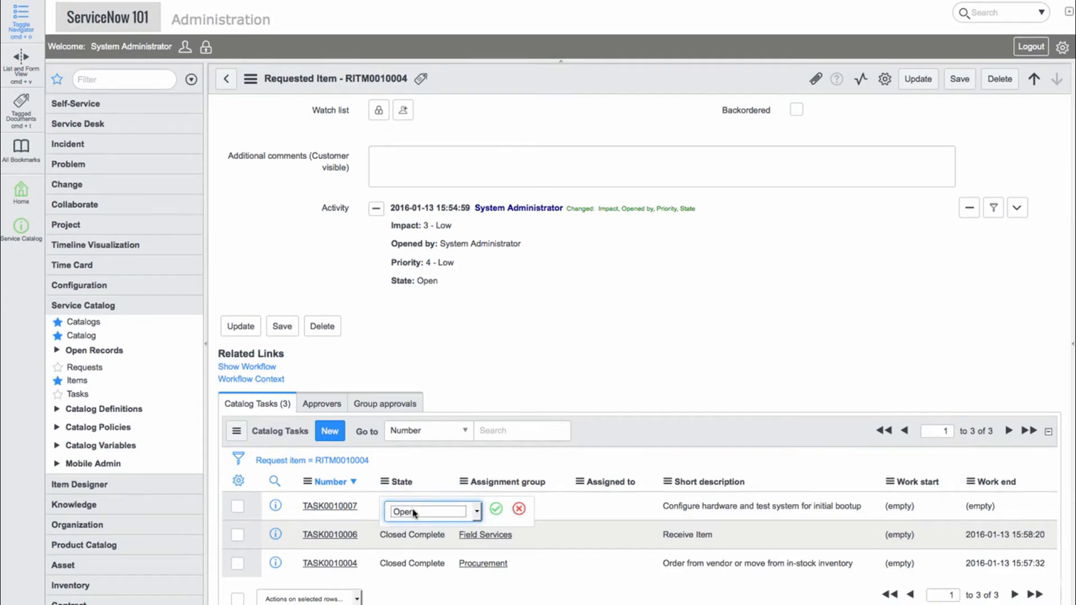
{"action": "left_click", "coordinate": [413, 511]}
{"action": "left_click", "coordinate": [422, 557]}
{"action": "left_click", "coordinate": [496, 509]}
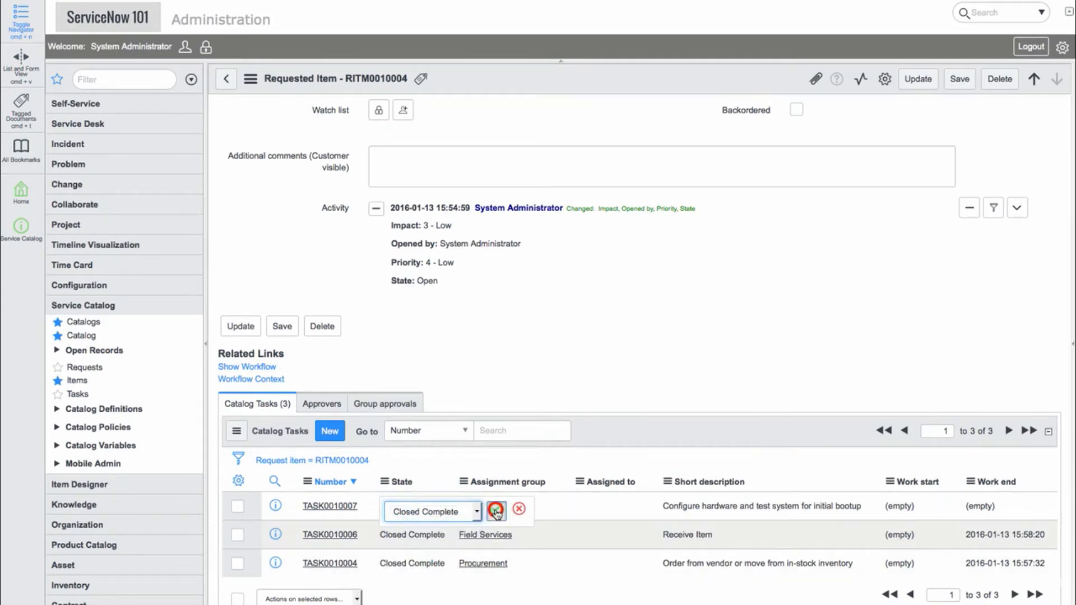
{"action": "right_click", "coordinate": [608, 427]}
{"action": "left_click", "coordinate": [630, 448]}
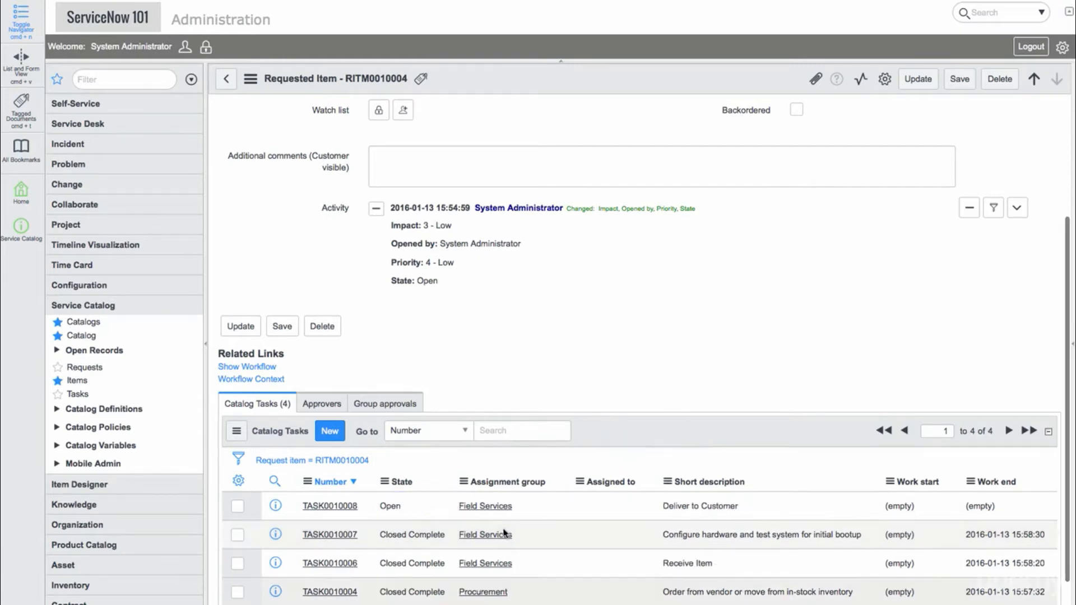
Set the State of the "Deliver to Customer" catalog task to Closed Complete and refresh the task list
{"action": "left_click", "coordinate": [414, 515]}
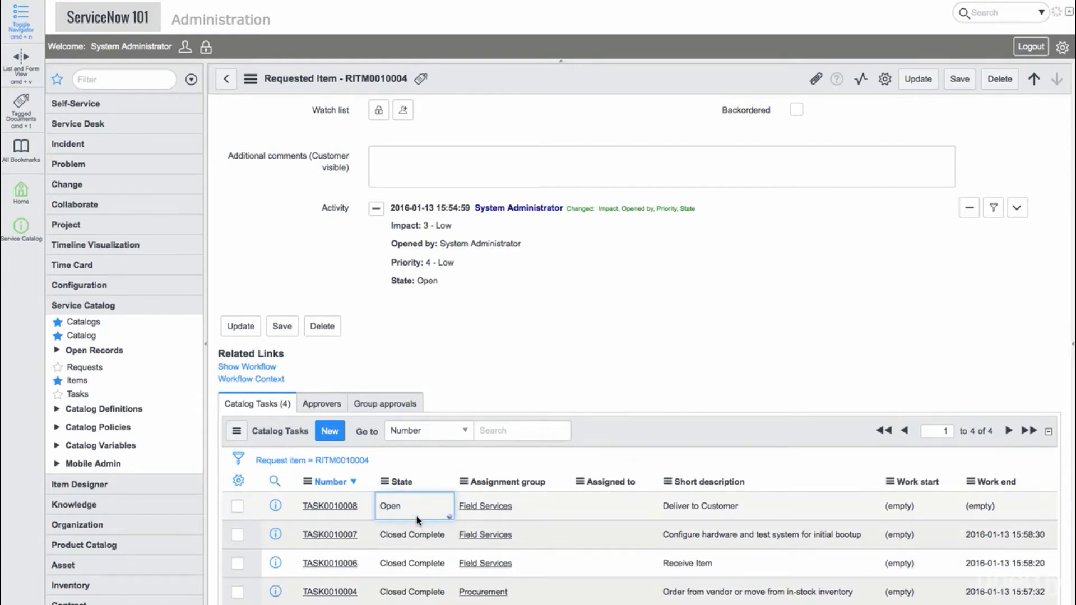
{"action": "left_click", "coordinate": [417, 519]}
{"action": "left_click", "coordinate": [420, 511]}
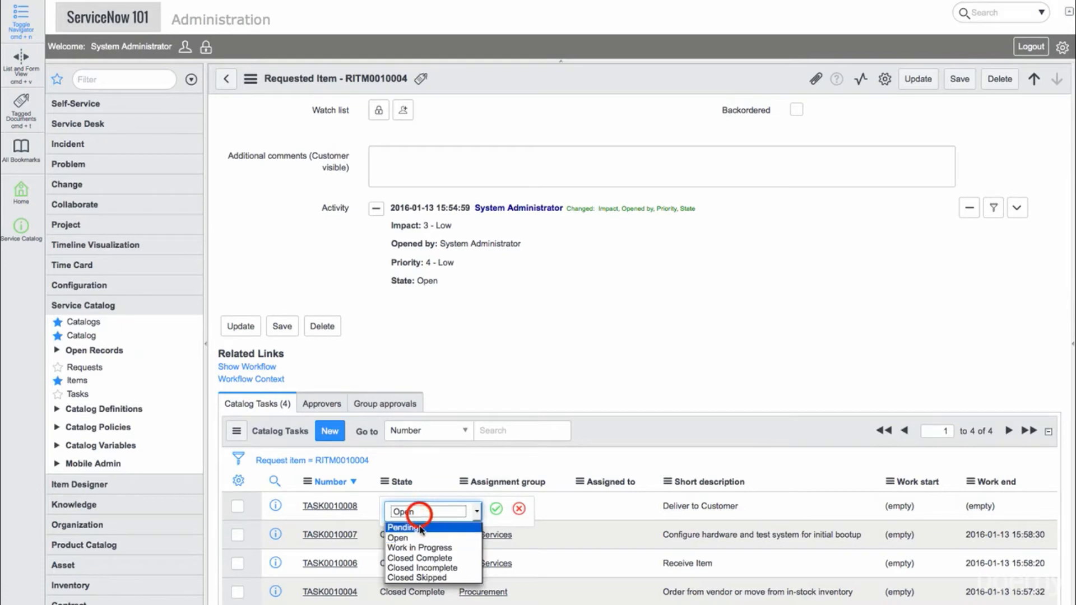
{"action": "left_click", "coordinate": [442, 558]}
{"action": "left_click", "coordinate": [495, 509]}
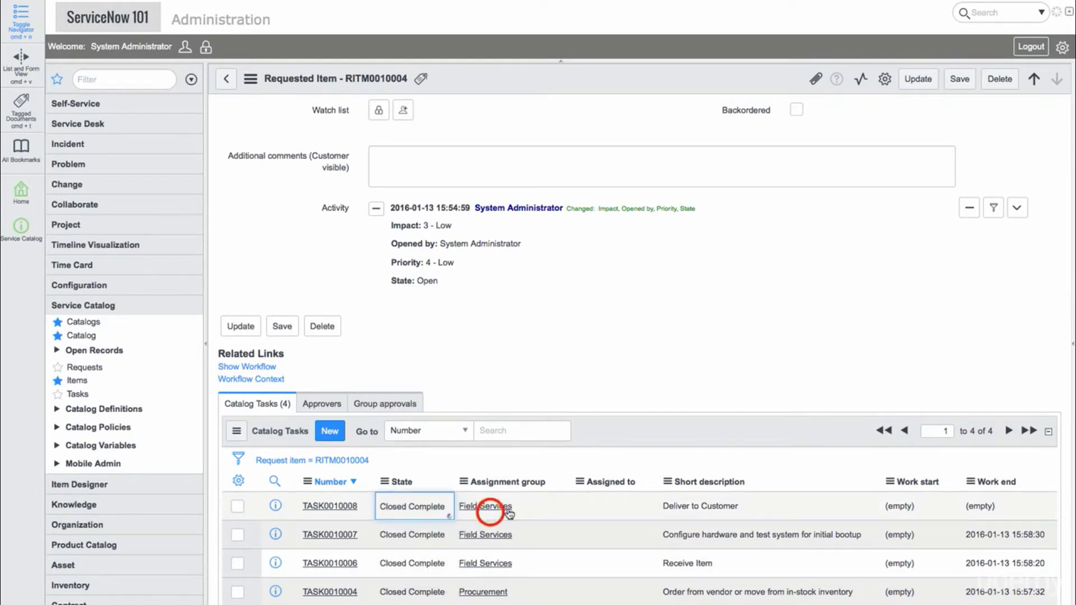
{"action": "right_click", "coordinate": [618, 444]}
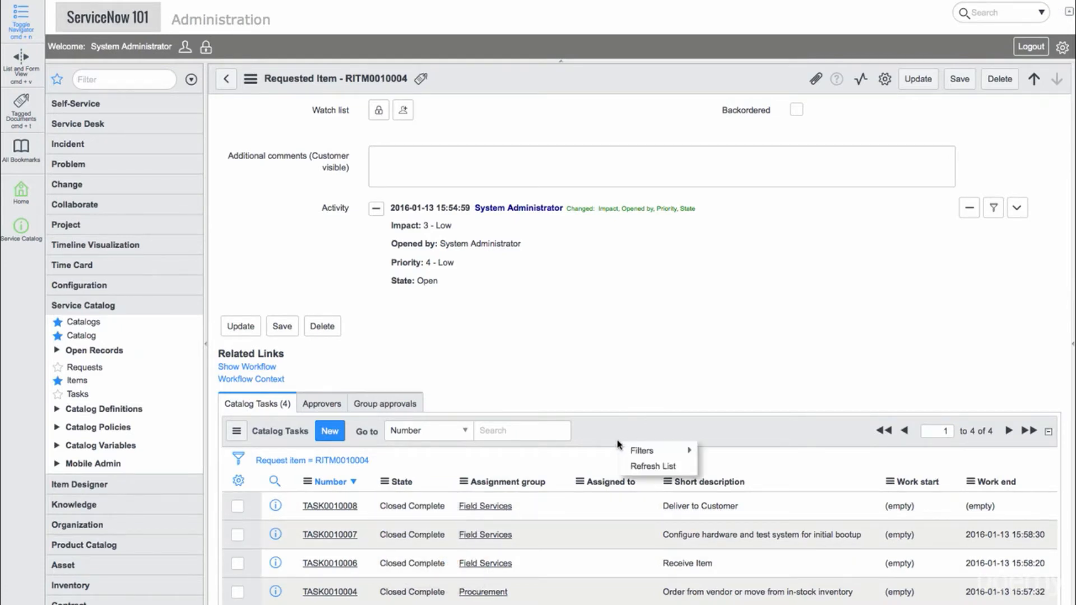
{"action": "left_click", "coordinate": [636, 465]}
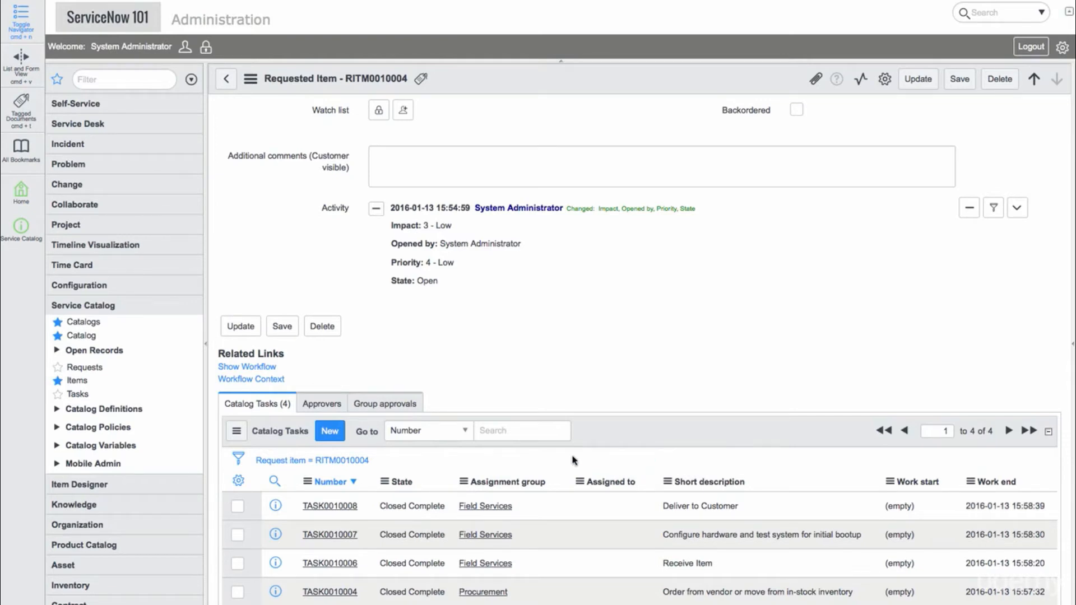
View the MacBook item's workflow, and return to the parent request to expand the Apple MacBook Pro 15" stage details
{"action": "left_click", "coordinate": [249, 367]}
{"action": "left_click", "coordinate": [241, 327]}
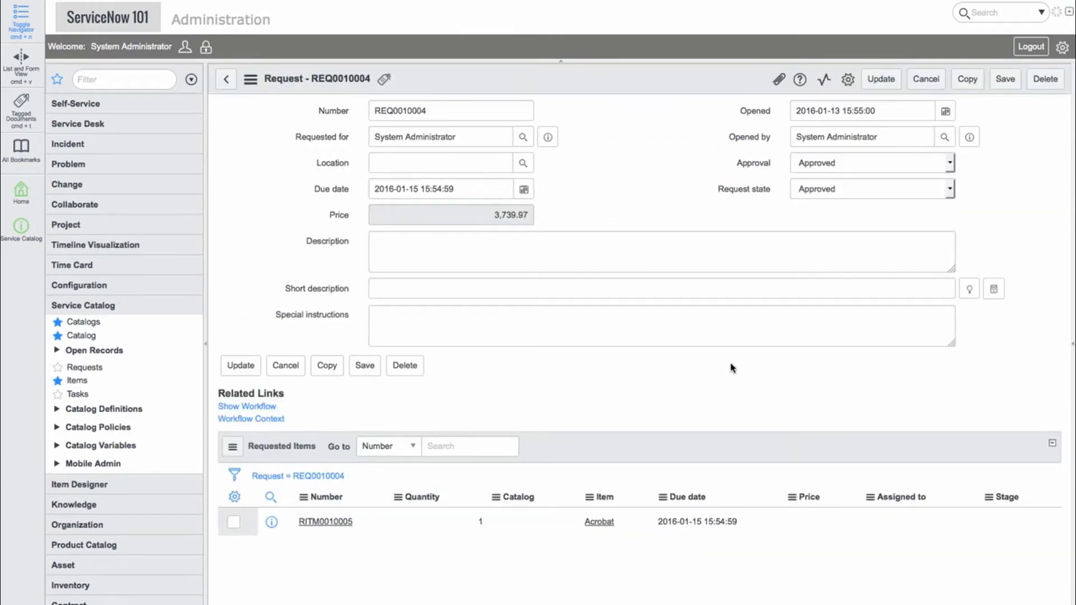
{"action": "scroll", "coordinate": [701, 411], "scroll_direction": "down", "scroll_amount": 2}
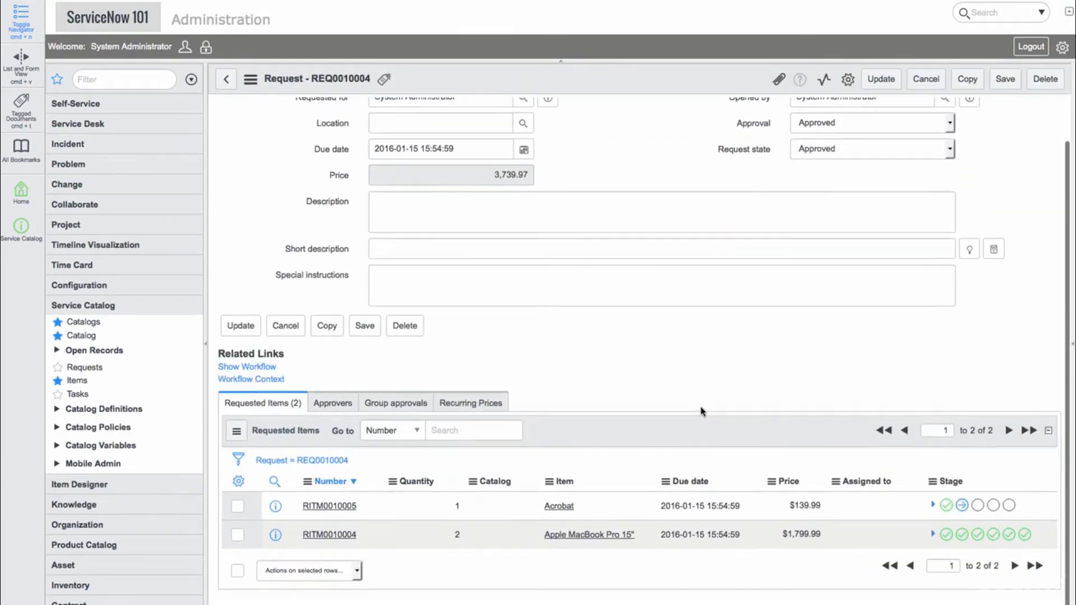
{"action": "left_click", "coordinate": [933, 535]}
{"action": "scroll", "coordinate": [934, 536], "scroll_direction": "down", "scroll_amount": 3}
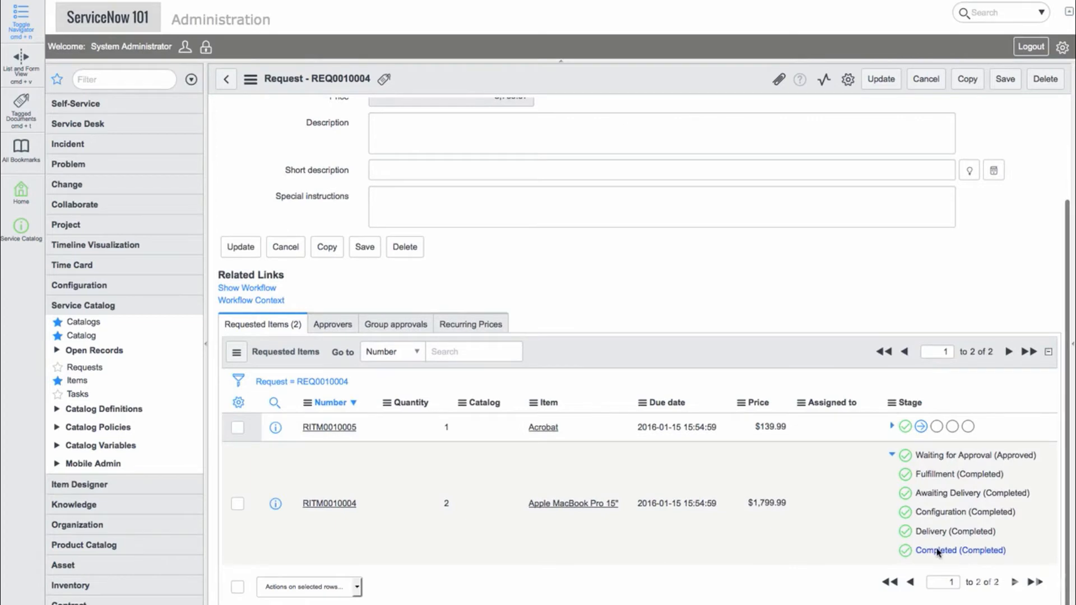
Open the Acrobat requested item from the request and review its catalog tasks
{"action": "left_click", "coordinate": [330, 429]}
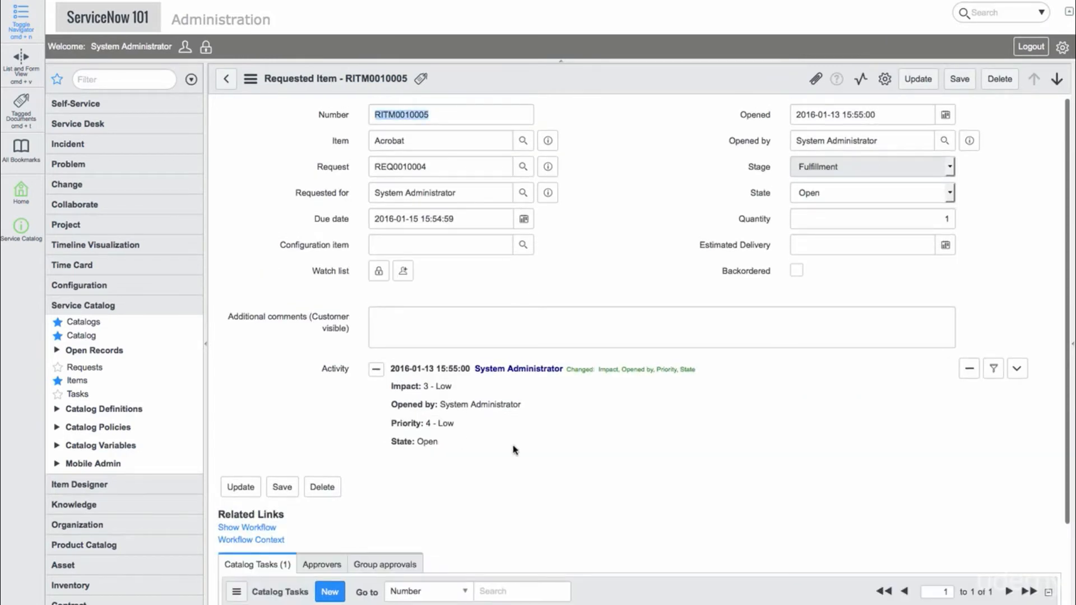
{"action": "scroll", "coordinate": [568, 455], "scroll_direction": "down", "scroll_amount": 3}
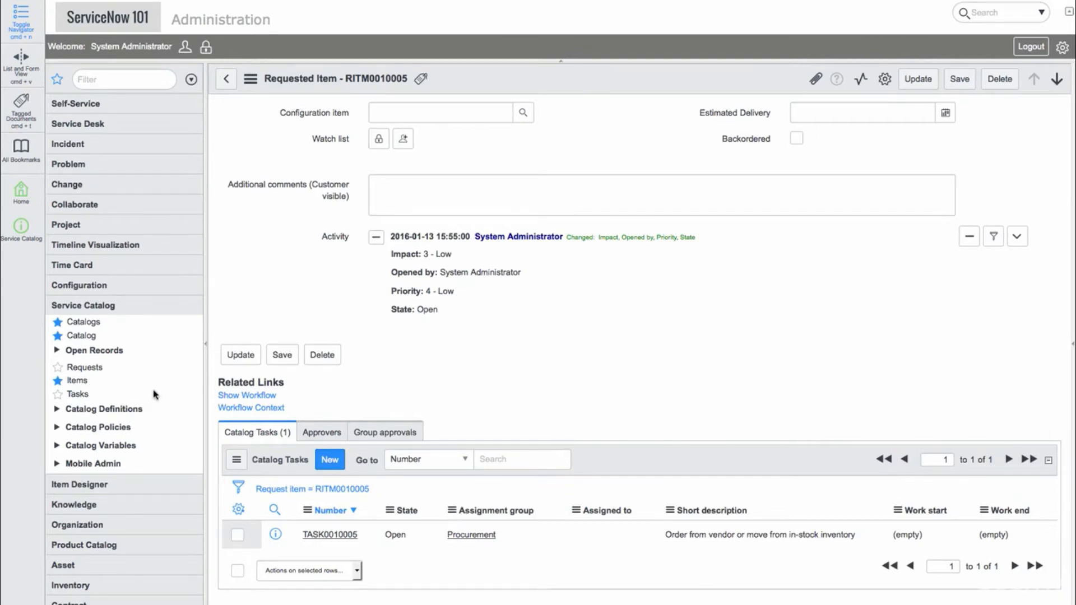
Review the Service Catalog's Requests list and the second request's record, as well as the Items and Tasks lists
{"action": "left_click", "coordinate": [81, 367]}
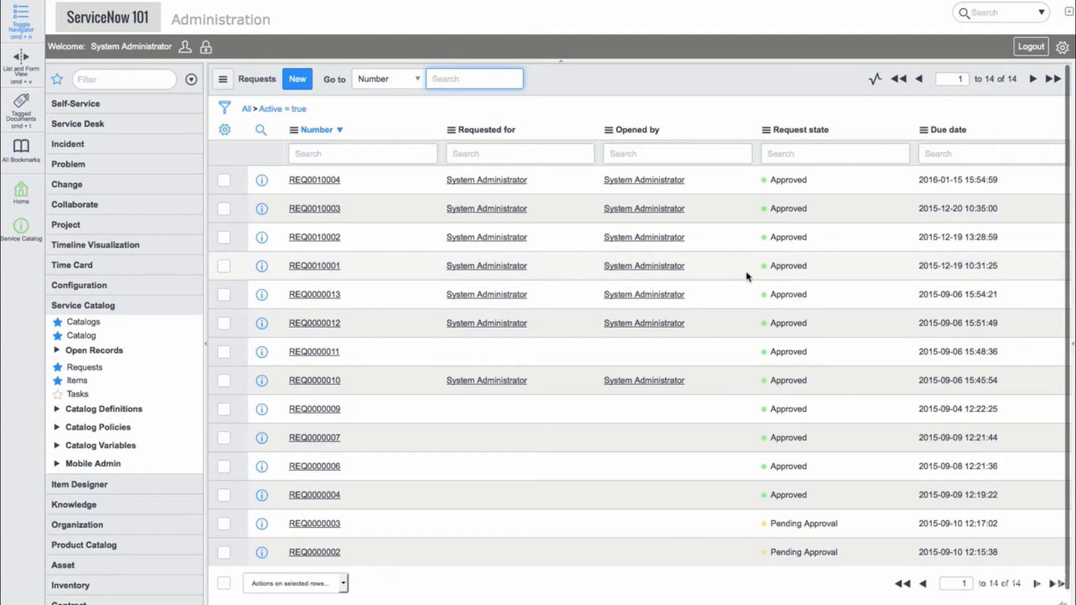
{"action": "left_click", "coordinate": [262, 209]}
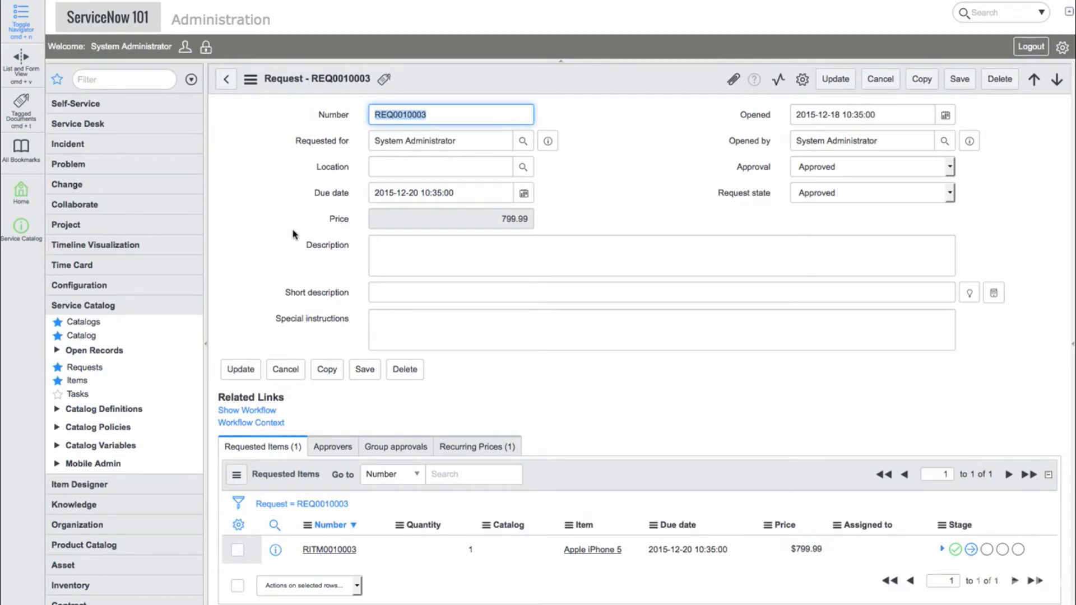
{"action": "left_click", "coordinate": [77, 382]}
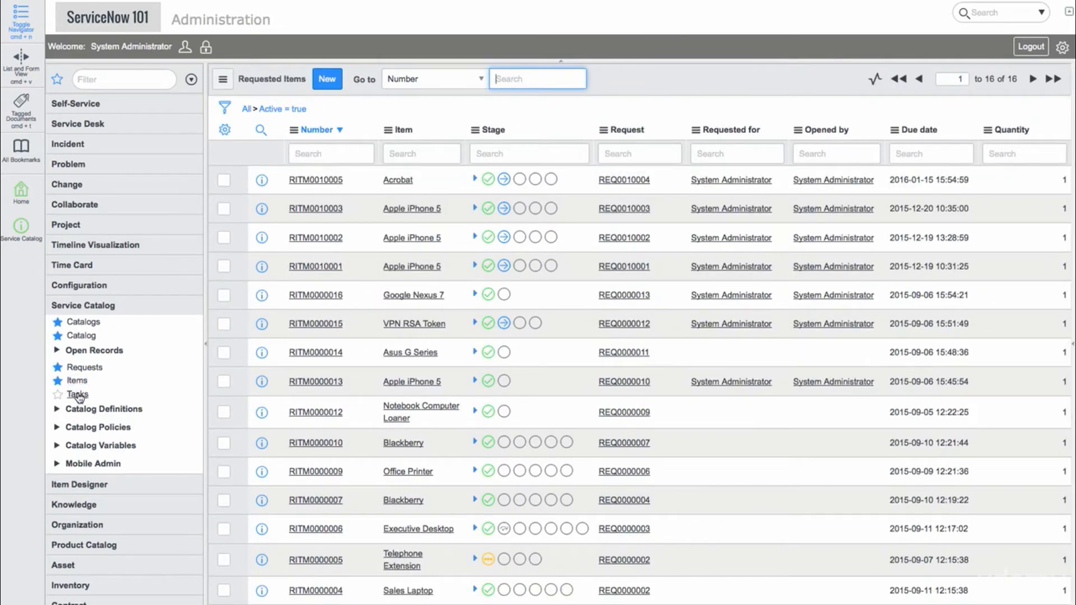
{"action": "left_click", "coordinate": [78, 394]}
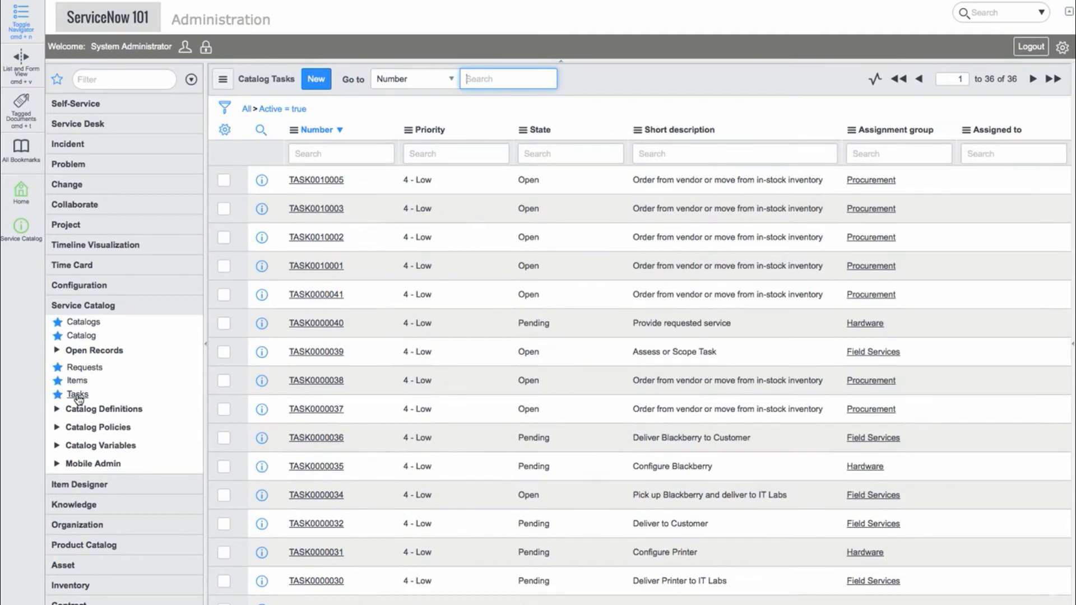
Browse the catalog definitions for catalogs, categories and dynamic categories
{"action": "left_click", "coordinate": [57, 409]}
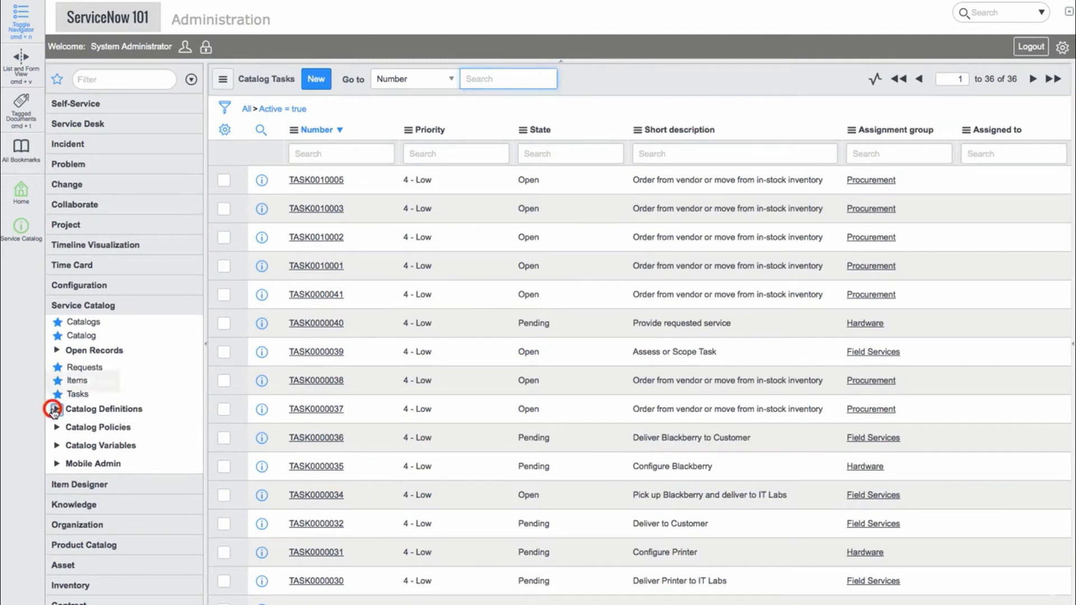
{"action": "scroll", "coordinate": [90, 392], "scroll_direction": "down", "scroll_amount": 3}
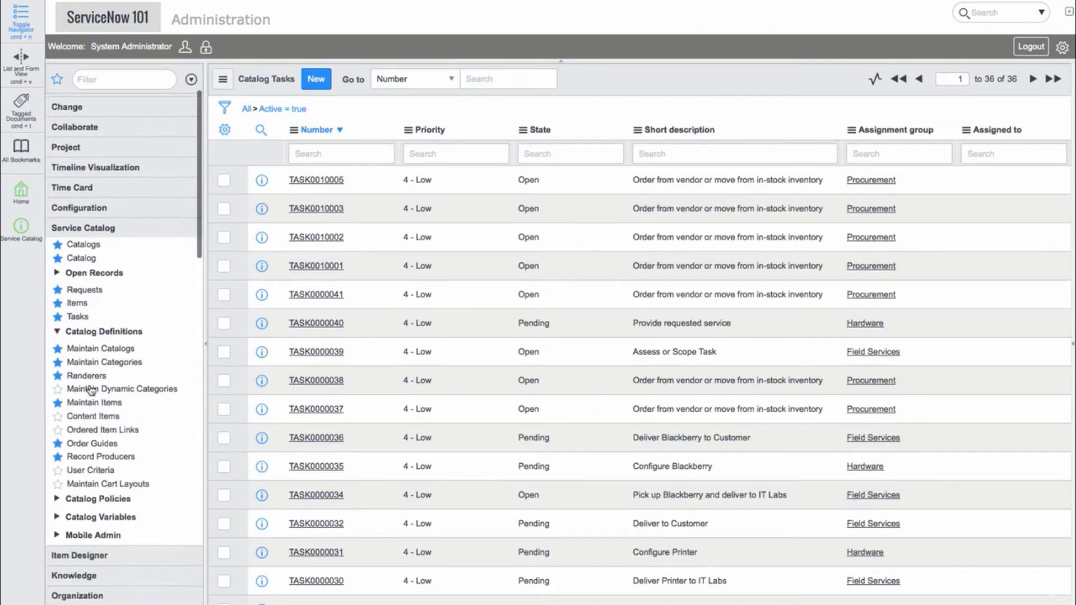
{"action": "left_click", "coordinate": [102, 346]}
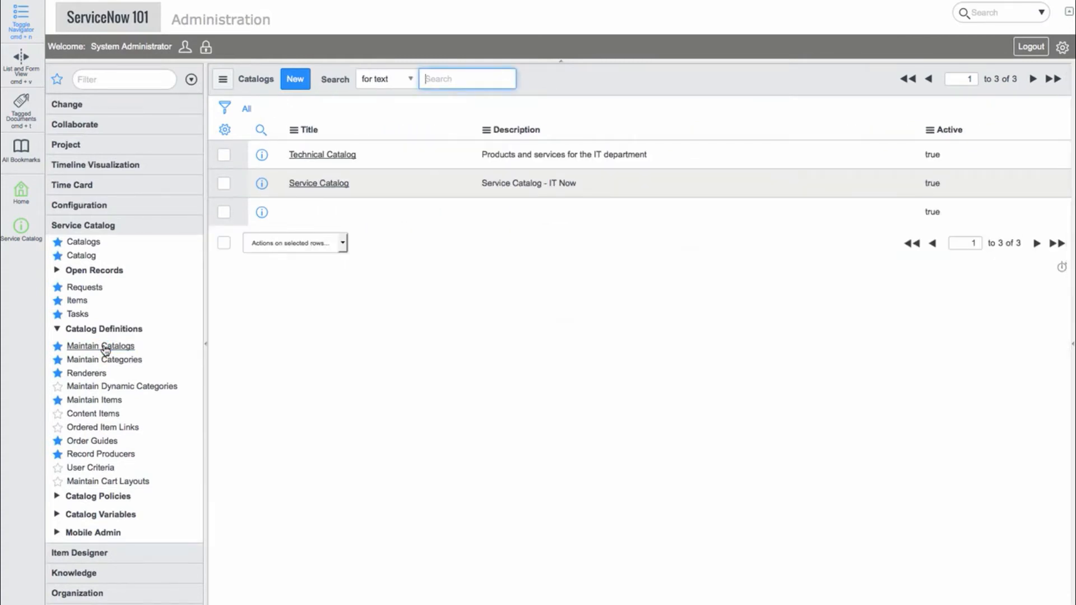
{"action": "left_click", "coordinate": [96, 362]}
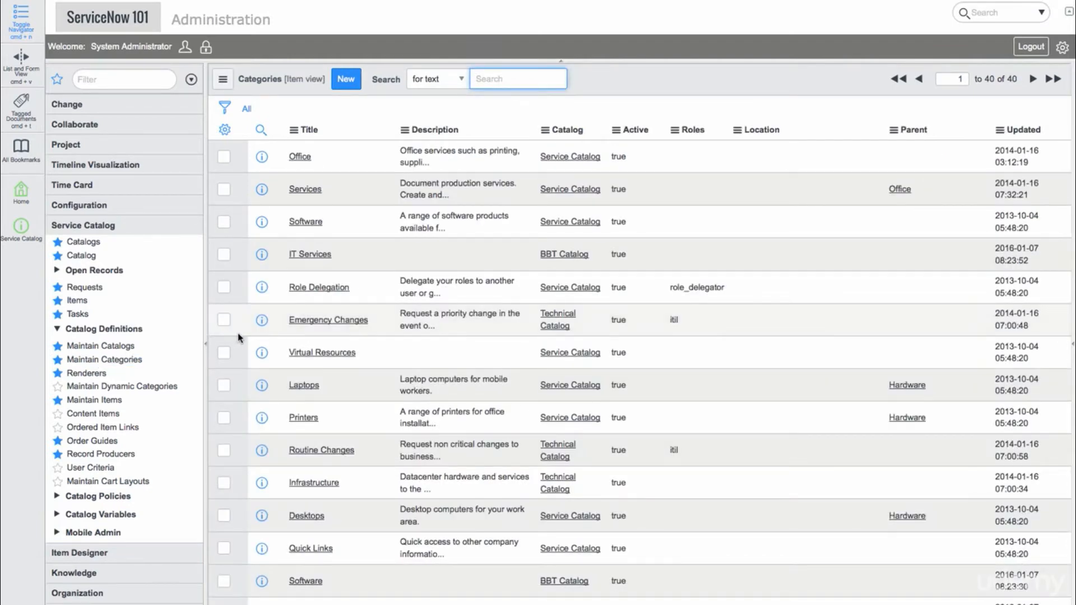
{"action": "left_click", "coordinate": [130, 387]}
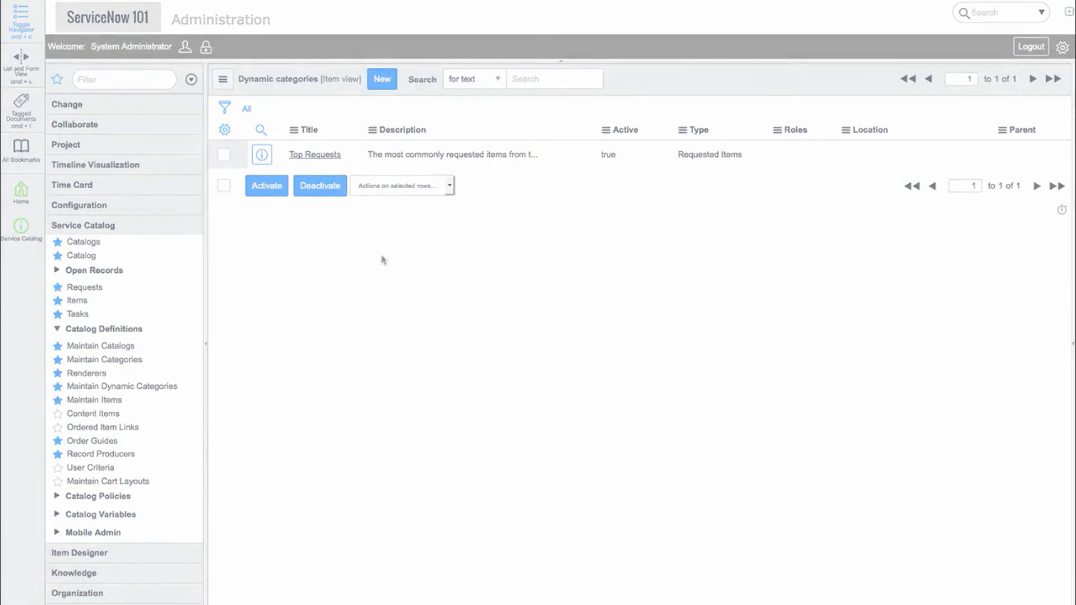
List the maintained catalog items and open the Apple MacBook Pro 15" item record
{"action": "left_click", "coordinate": [107, 400]}
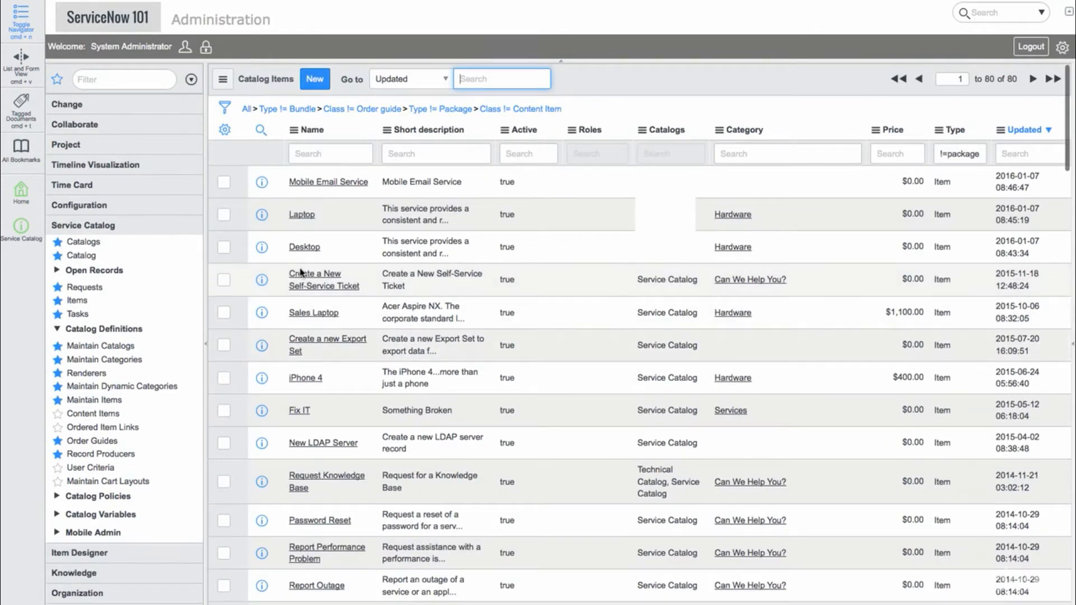
{"action": "scroll", "coordinate": [297, 359], "scroll_direction": "down", "scroll_amount": 10}
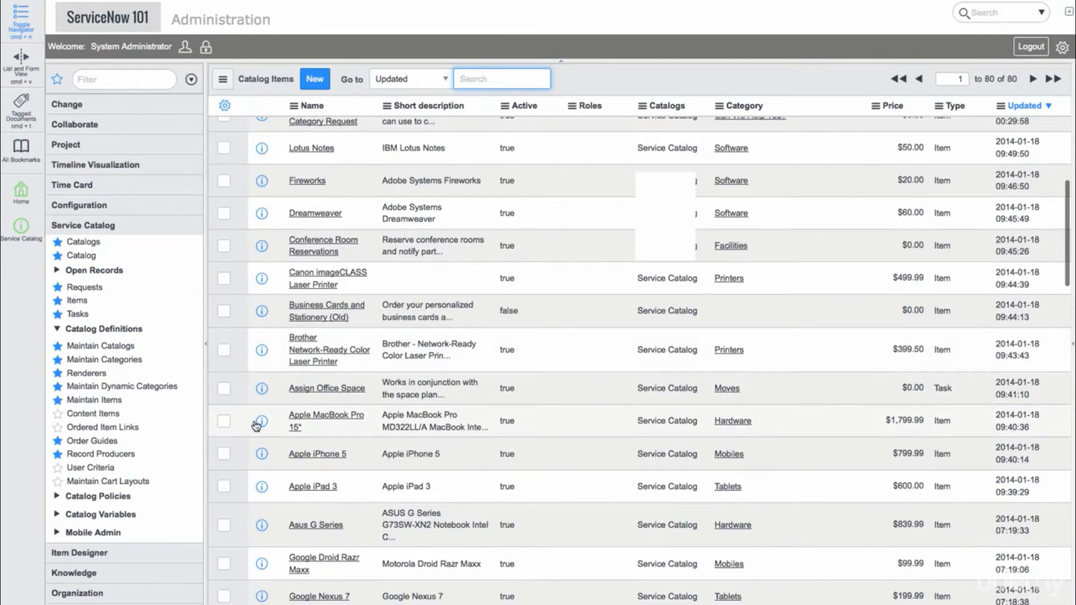
{"action": "left_click", "coordinate": [262, 421]}
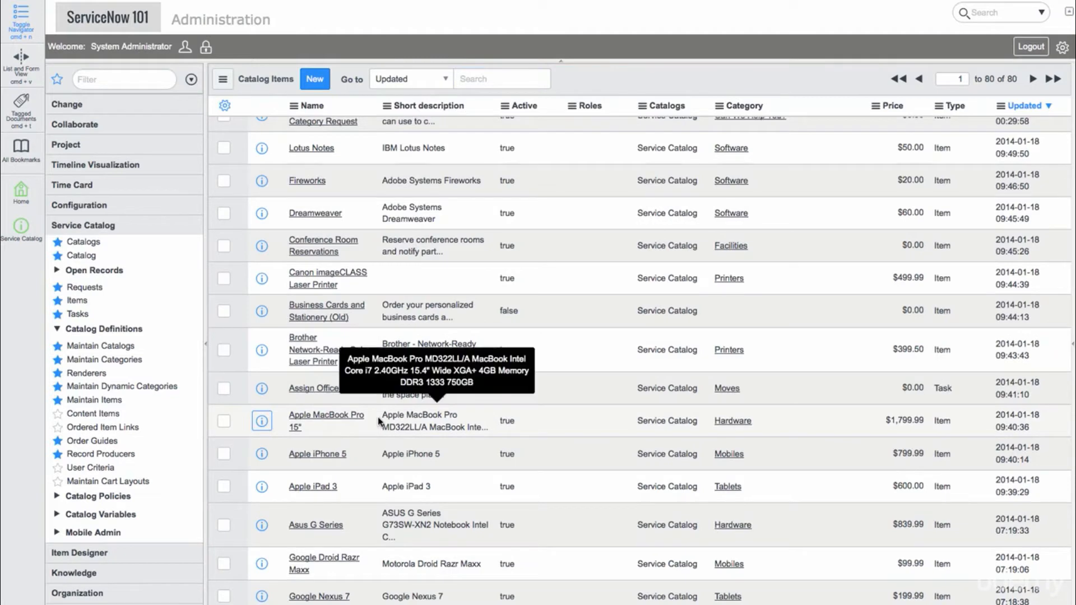
{"action": "left_click", "coordinate": [335, 419]}
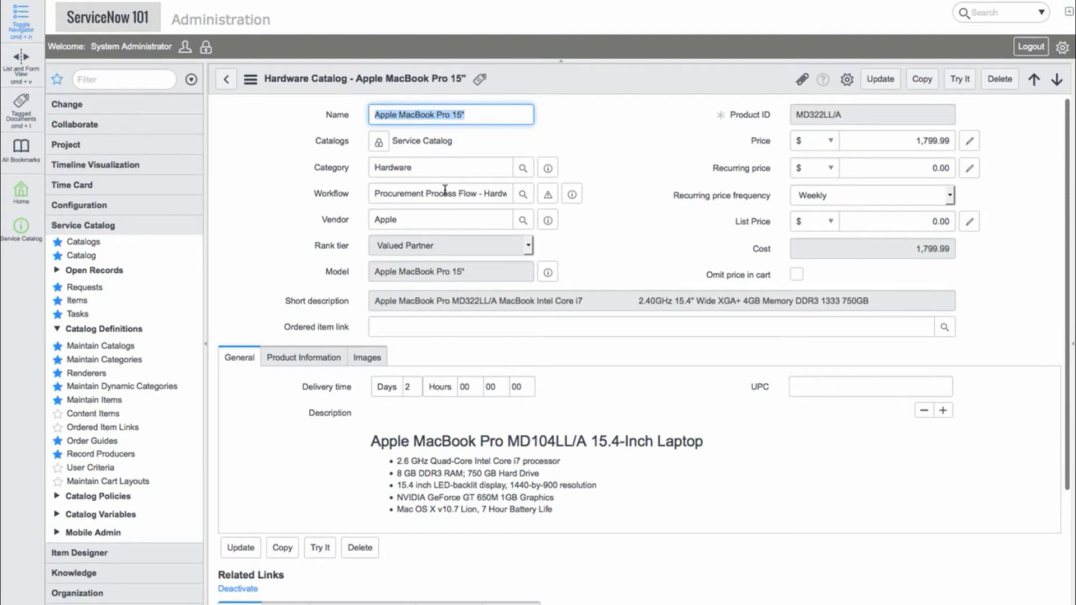
Inspect the workflow assigned to the MacBook catalog item and review the item's description and related lists
{"action": "left_click", "coordinate": [572, 195]}
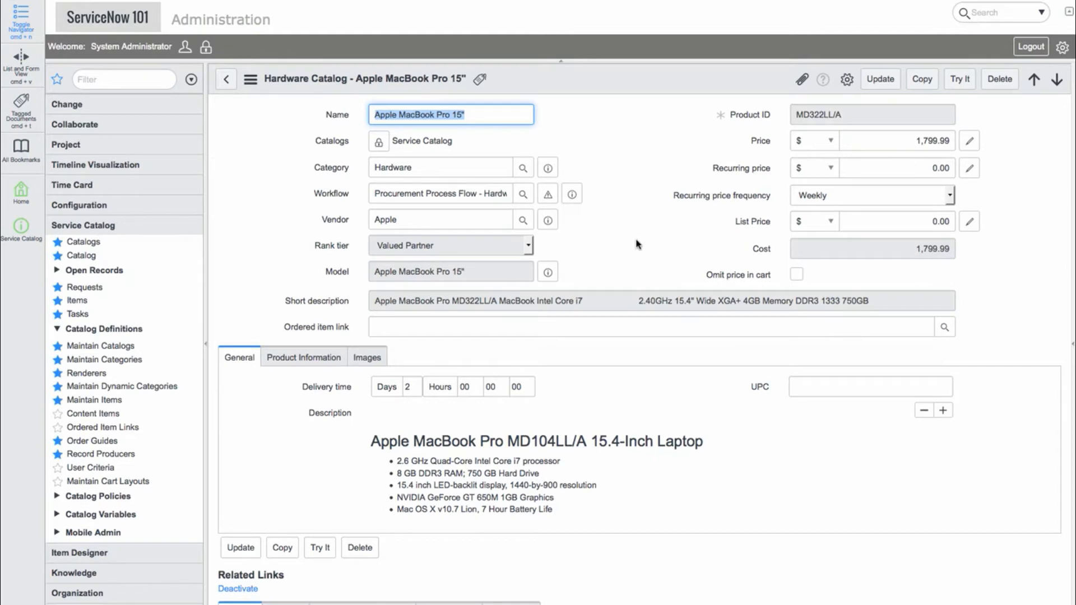
{"action": "scroll", "coordinate": [637, 244], "scroll_direction": "down", "scroll_amount": 2}
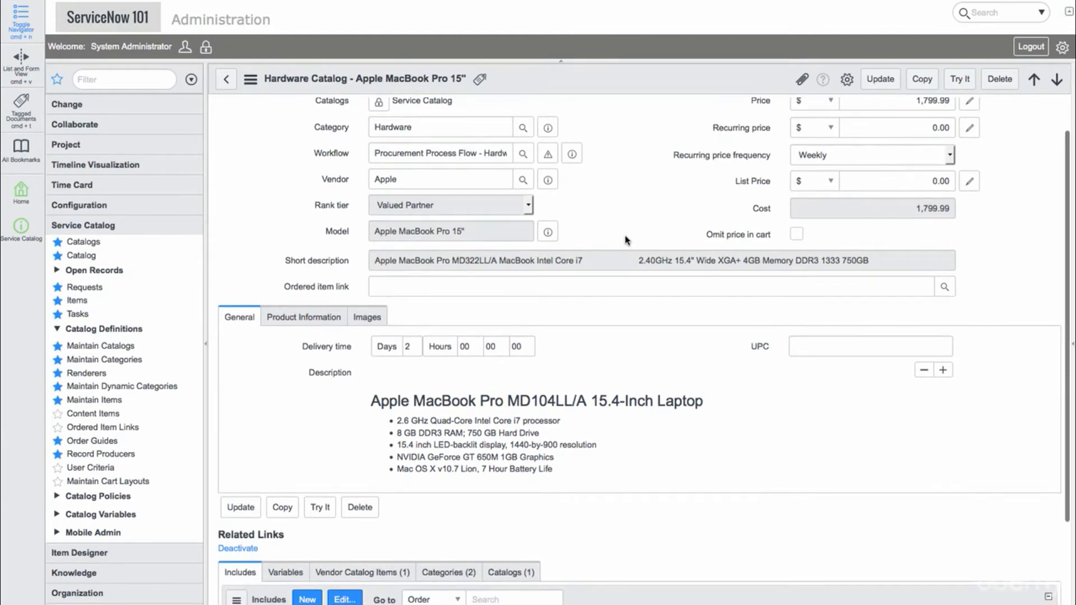
{"action": "scroll", "coordinate": [626, 240], "scroll_direction": "down", "scroll_amount": 3}
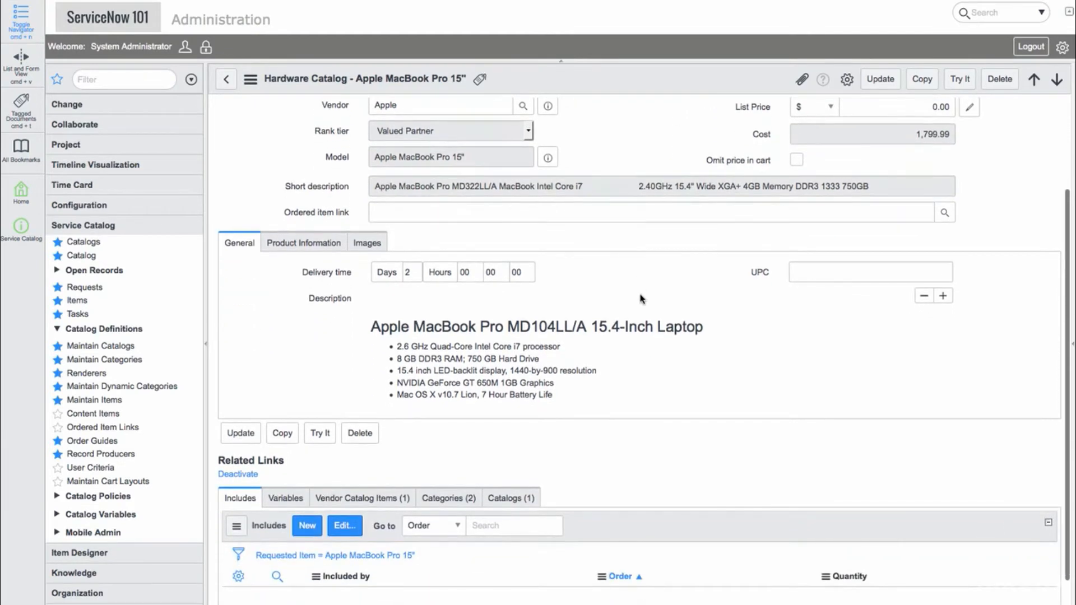
Review the MacBook item's product information and images, then its related variables, vendor catalog items and categories
{"action": "scroll", "coordinate": [647, 297], "scroll_direction": "down", "scroll_amount": 2}
{"action": "left_click", "coordinate": [461, 305]}
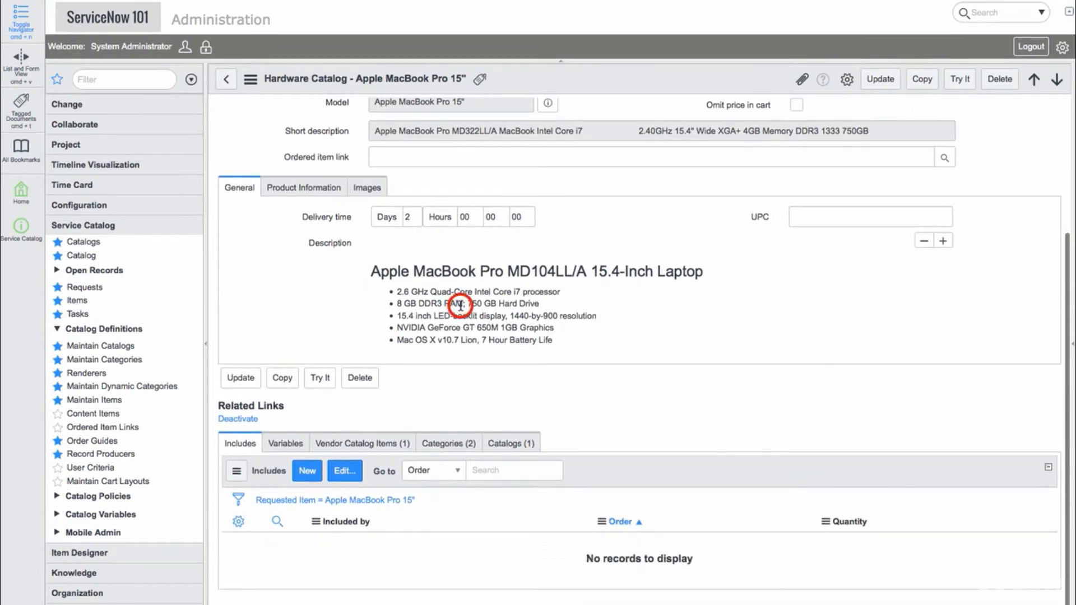
{"action": "left_click", "coordinate": [332, 191]}
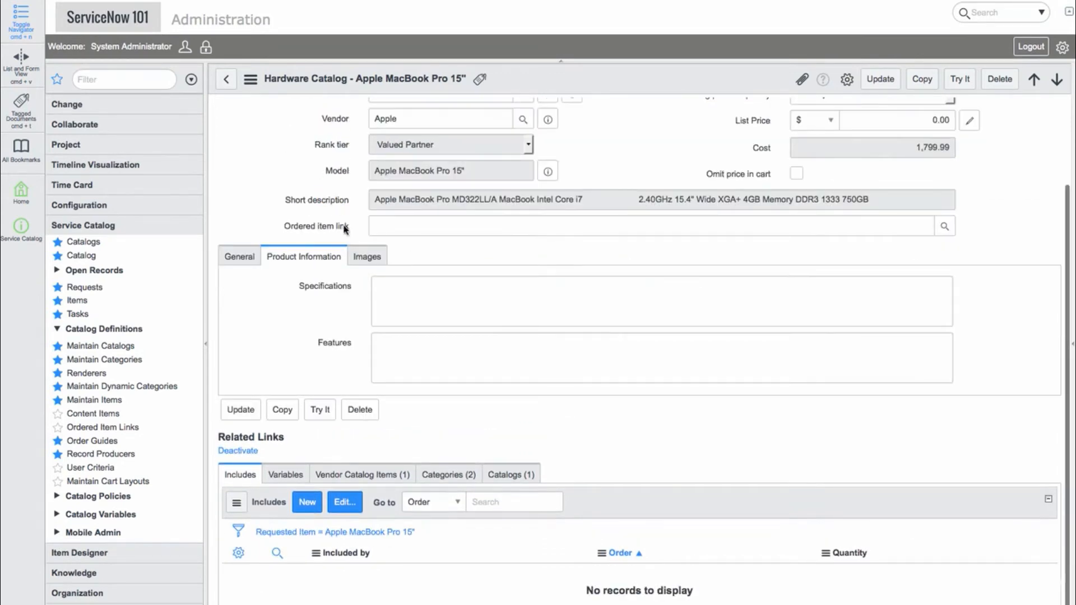
{"action": "left_click", "coordinate": [362, 255]}
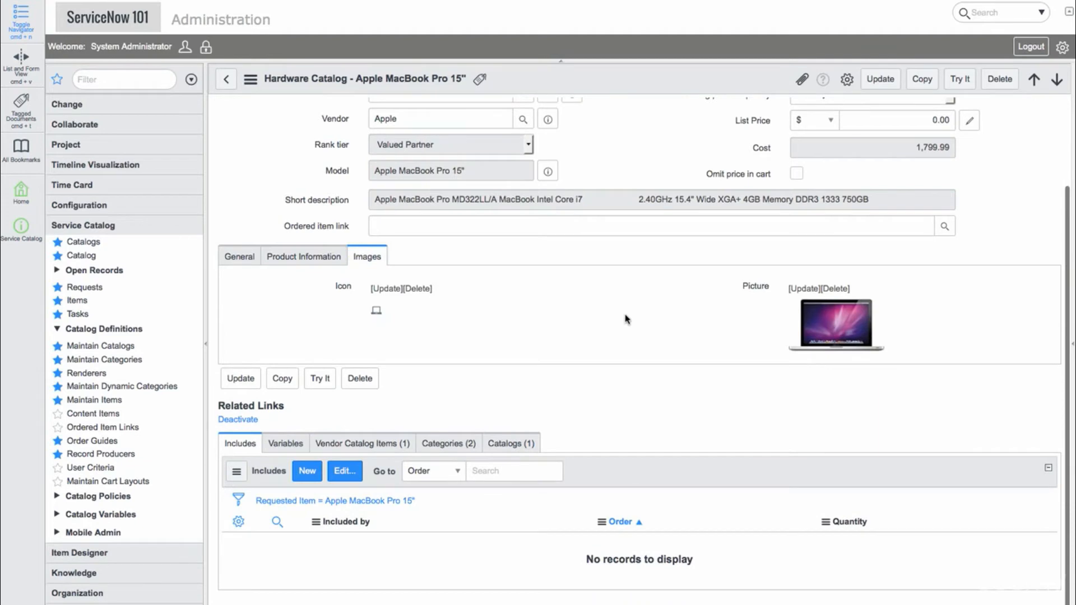
{"action": "scroll", "coordinate": [628, 319], "scroll_direction": "down", "scroll_amount": 1}
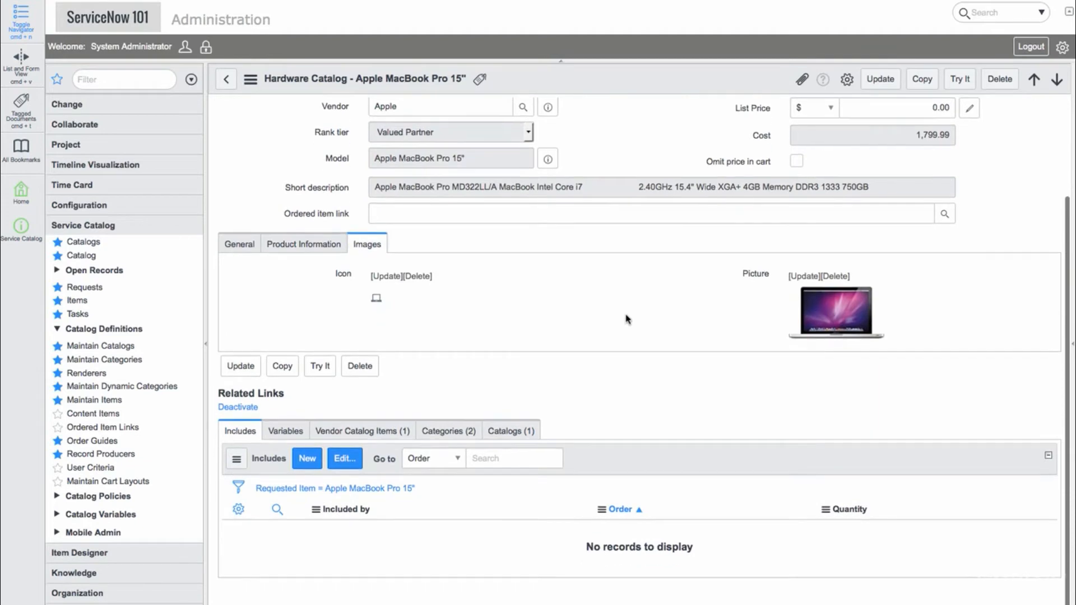
{"action": "left_click", "coordinate": [269, 436]}
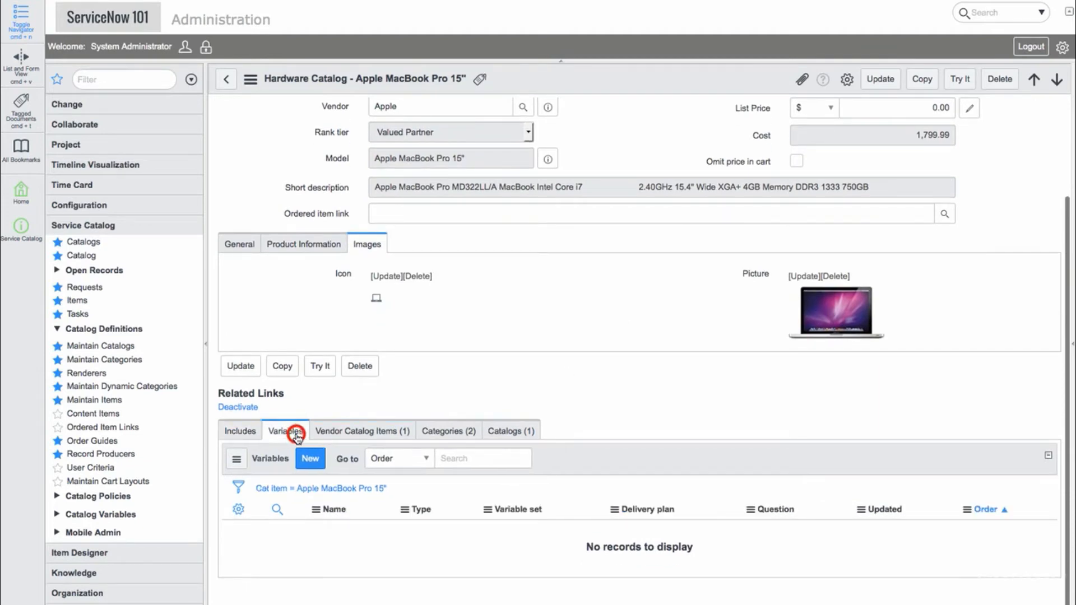
{"action": "left_click", "coordinate": [368, 439]}
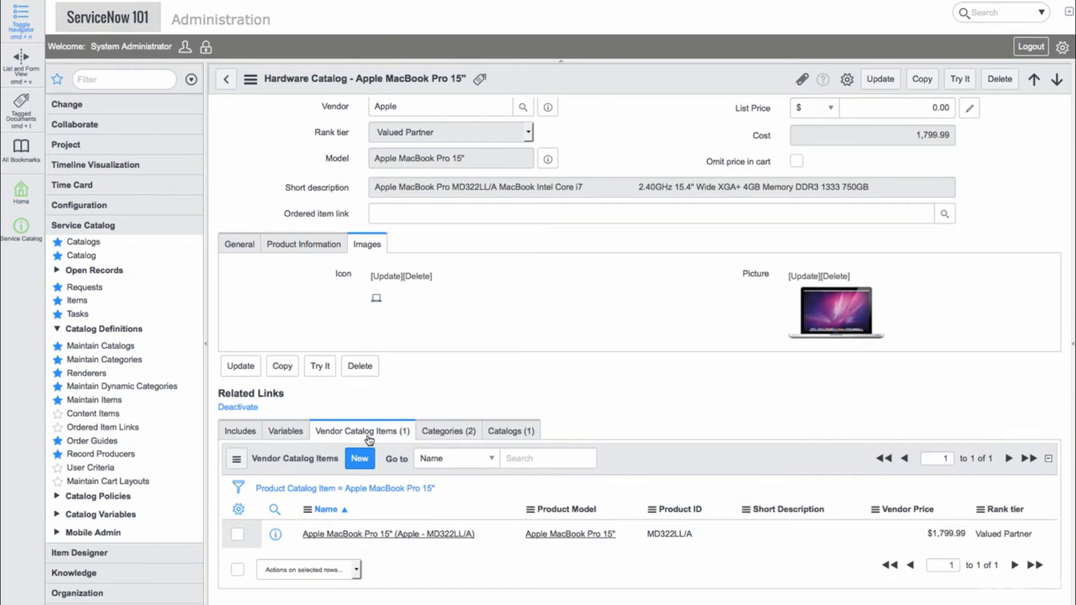
{"action": "left_click", "coordinate": [442, 436]}
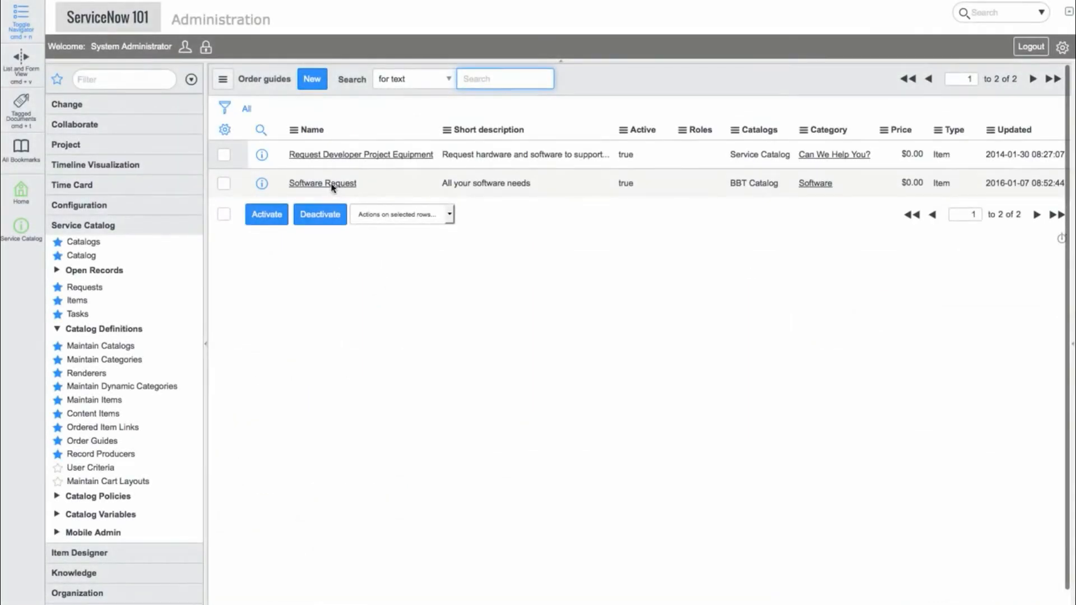
Try the Request Developer Project Equipment order guide, select Acrobat and Dreamweaver as required software, and continue to the item options
{"action": "left_click", "coordinate": [261, 155]}
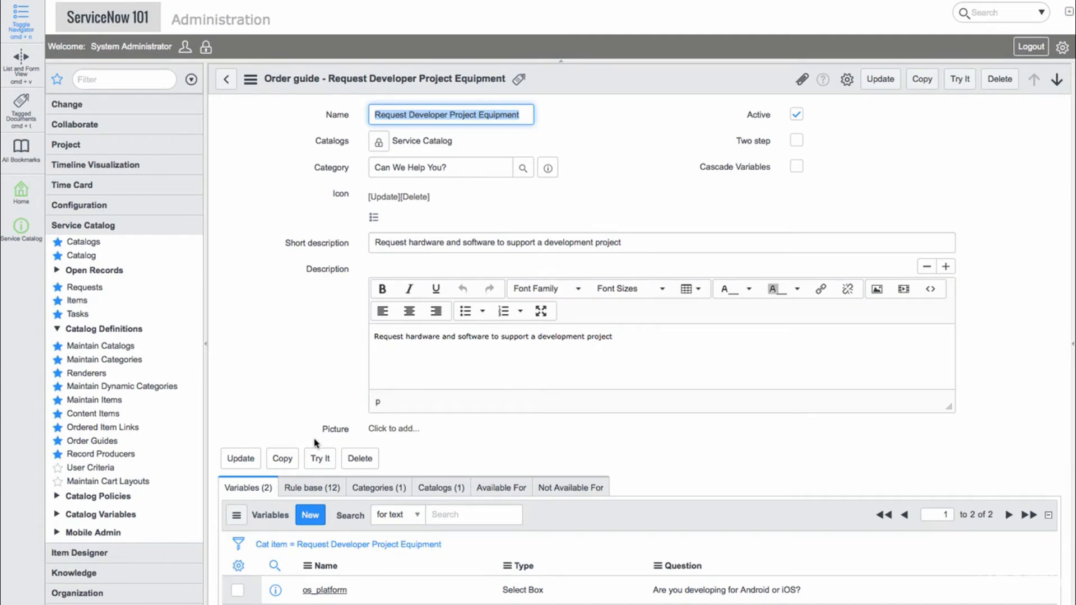
{"action": "left_click", "coordinate": [326, 463]}
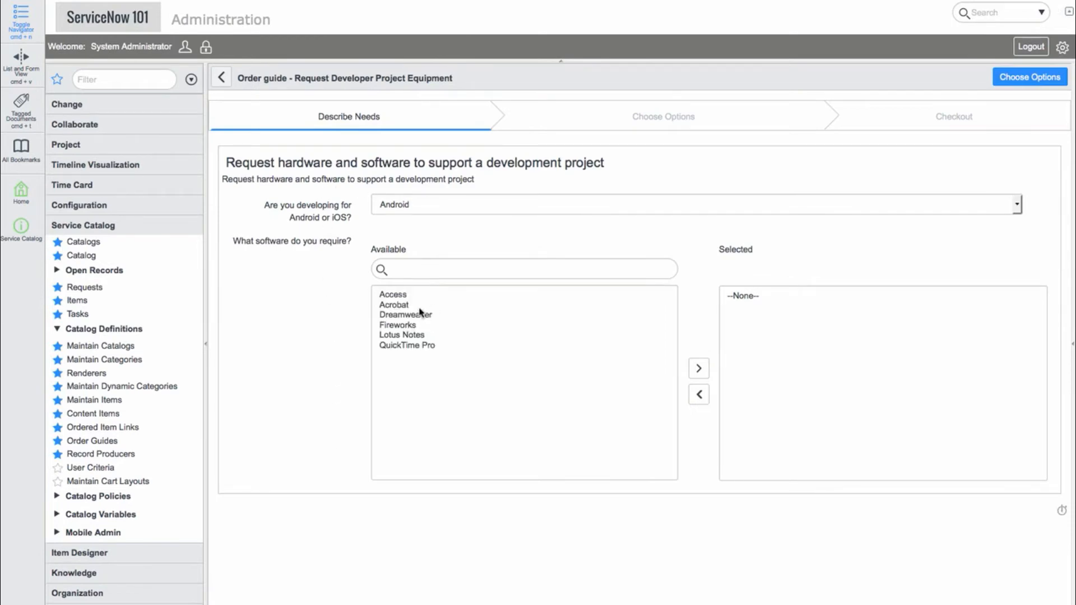
{"action": "double_click", "coordinate": [418, 305]}
{"action": "double_click", "coordinate": [422, 303]}
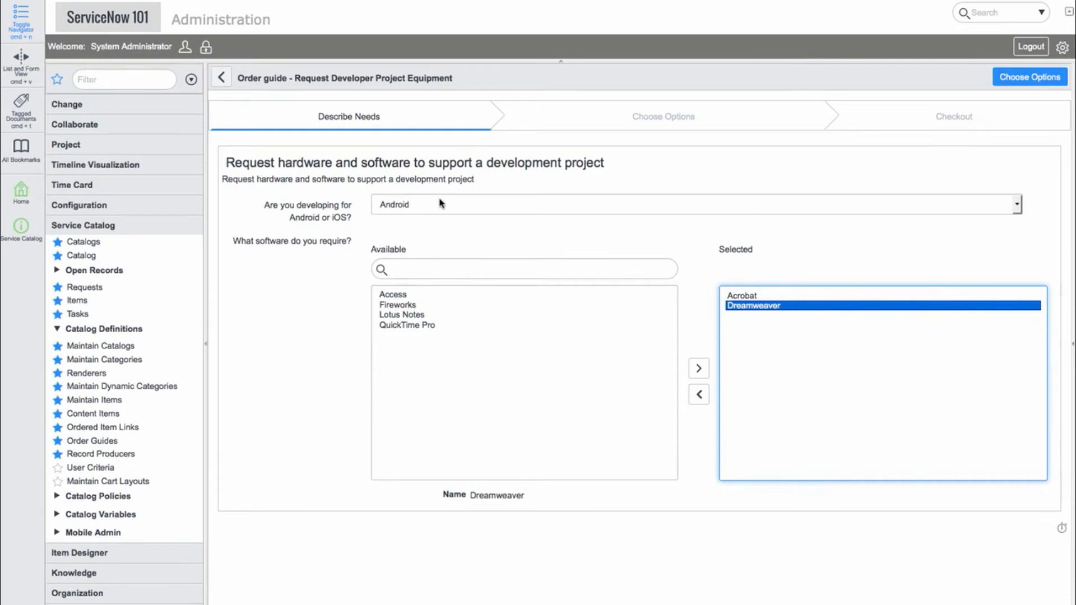
{"action": "left_click", "coordinate": [1029, 84]}
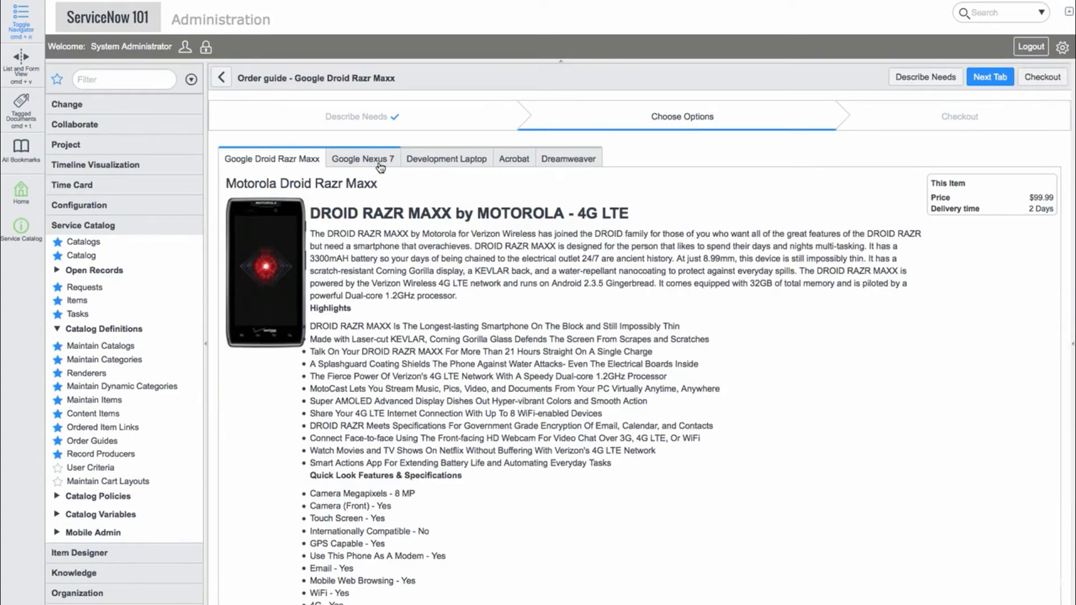
Review the order guide's Google Droid Razr Maxx and Google Nexus 7 item details
{"action": "scroll", "coordinate": [422, 319], "scroll_direction": "down", "scroll_amount": 1}
{"action": "scroll", "coordinate": [422, 319], "scroll_direction": "down", "scroll_amount": 3}
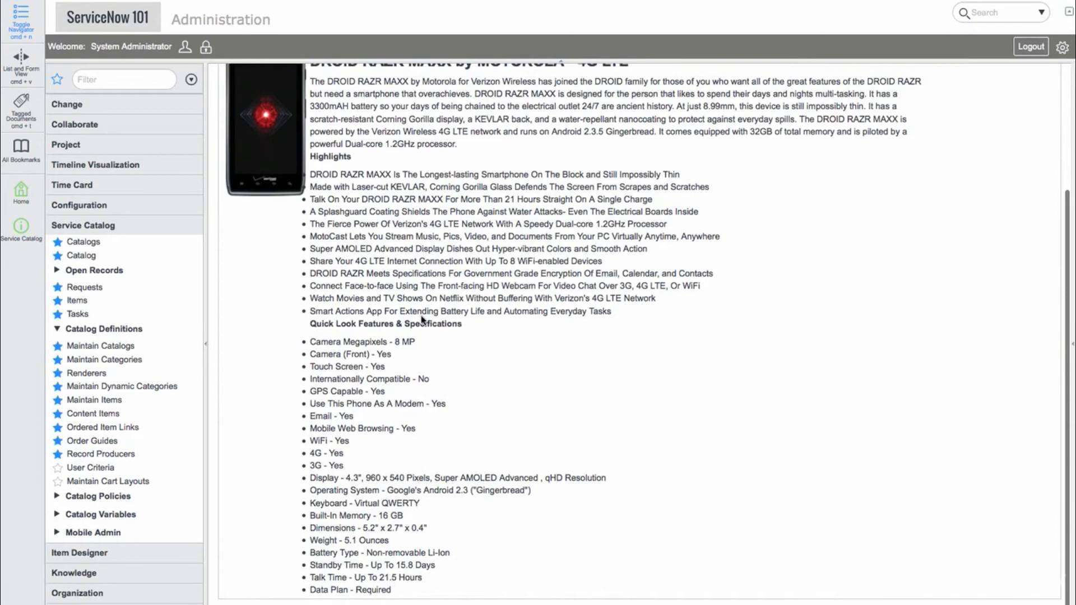
{"action": "scroll", "coordinate": [421, 320], "scroll_direction": "up", "scroll_amount": 3}
{"action": "left_click", "coordinate": [380, 159]}
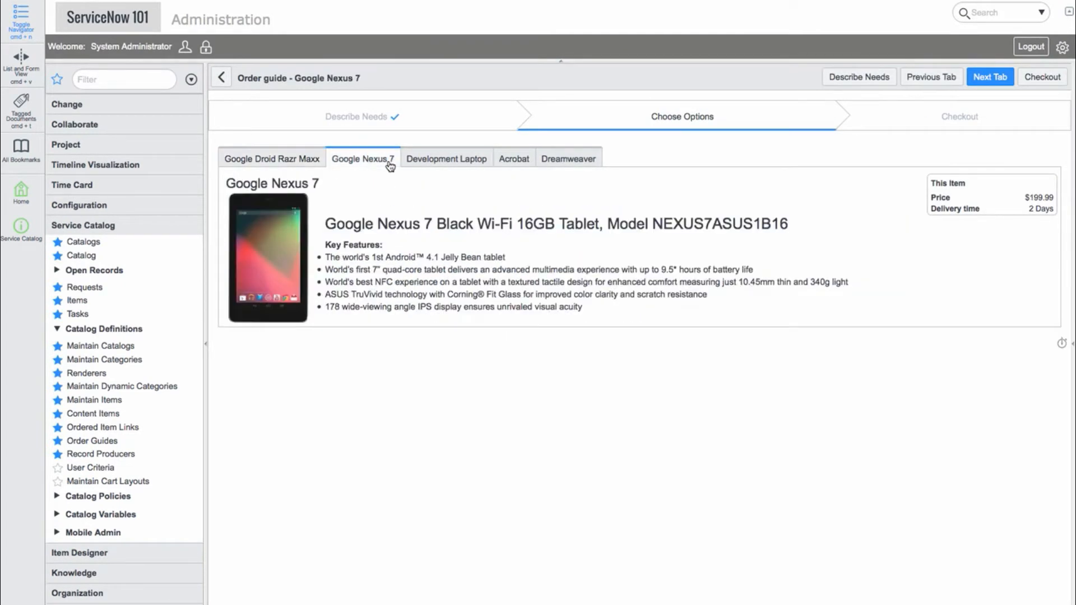
Choose the 500 GB solid state drive for the Development Laptop, view the two software items, and proceed to the shopping cart
{"action": "left_click", "coordinate": [436, 163]}
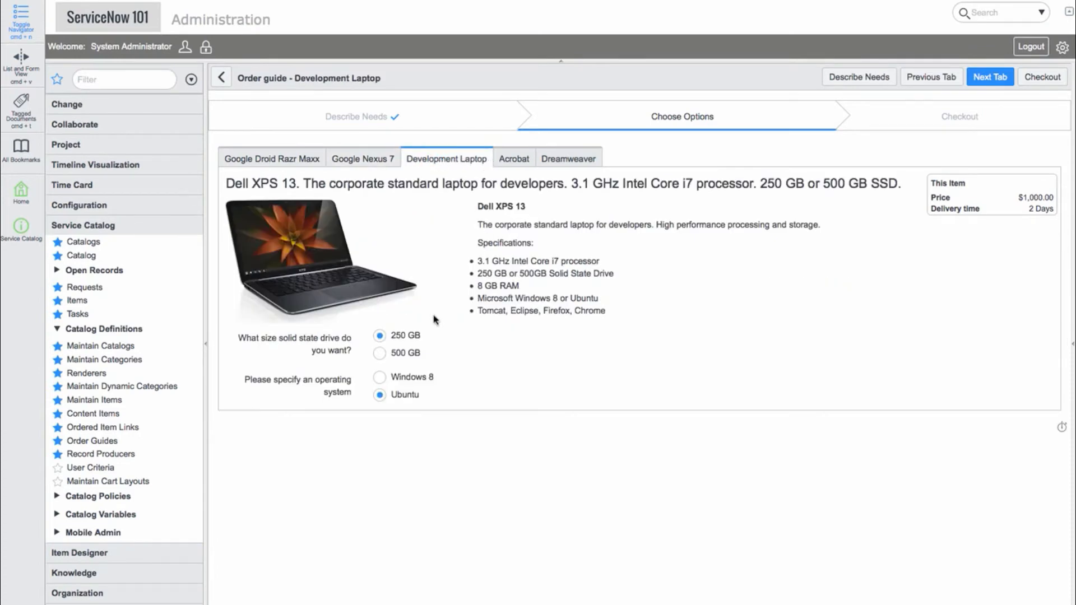
{"action": "left_click", "coordinate": [380, 353]}
{"action": "left_click", "coordinate": [520, 162]}
{"action": "left_click", "coordinate": [558, 162]}
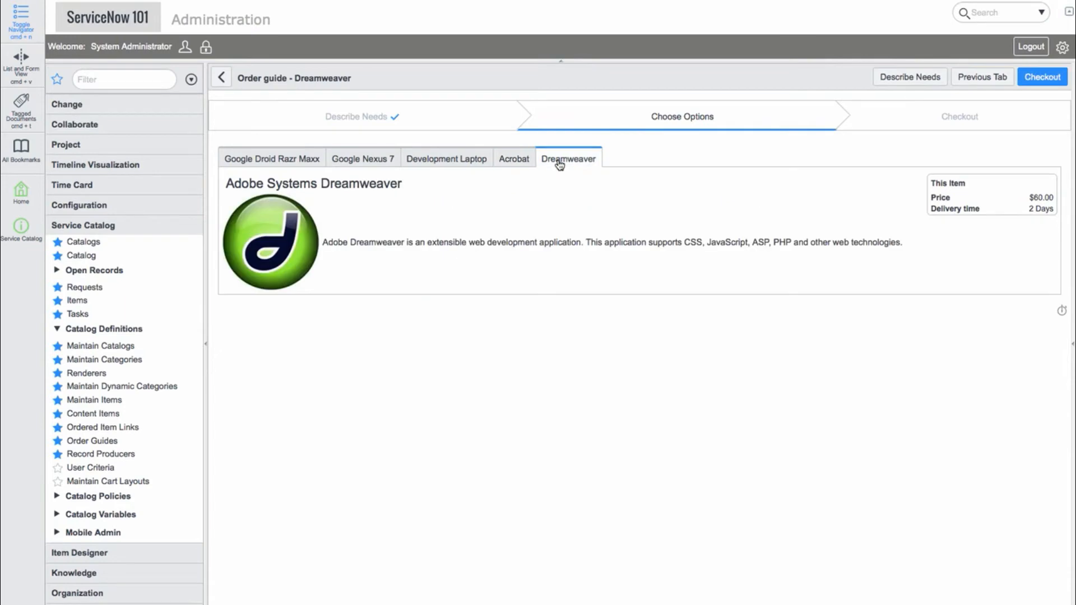
{"action": "left_click", "coordinate": [1047, 80]}
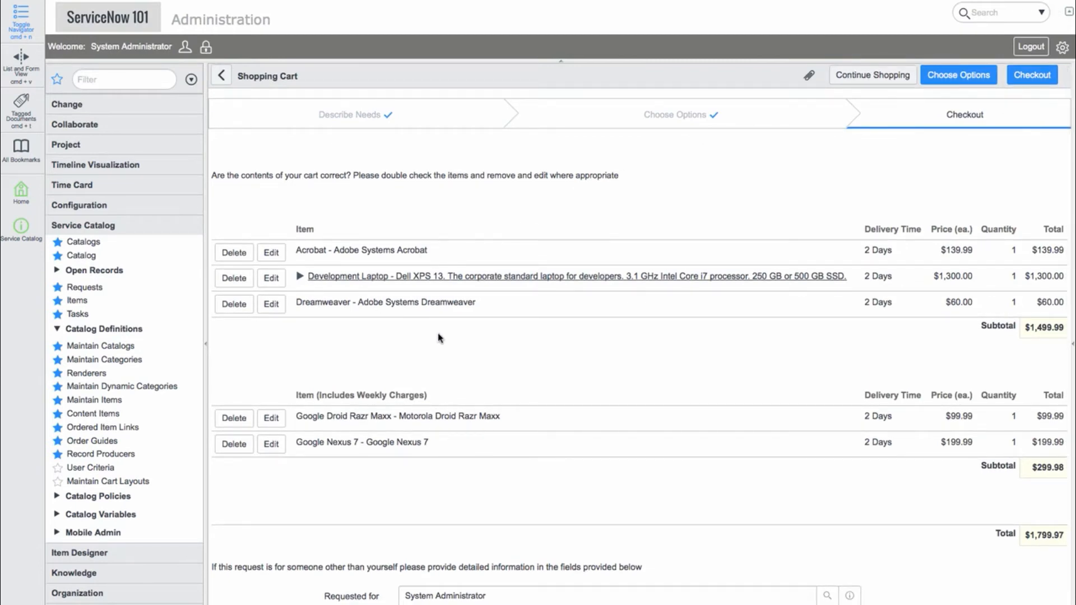
{"action": "scroll", "coordinate": [414, 343], "scroll_direction": "down", "scroll_amount": 3}
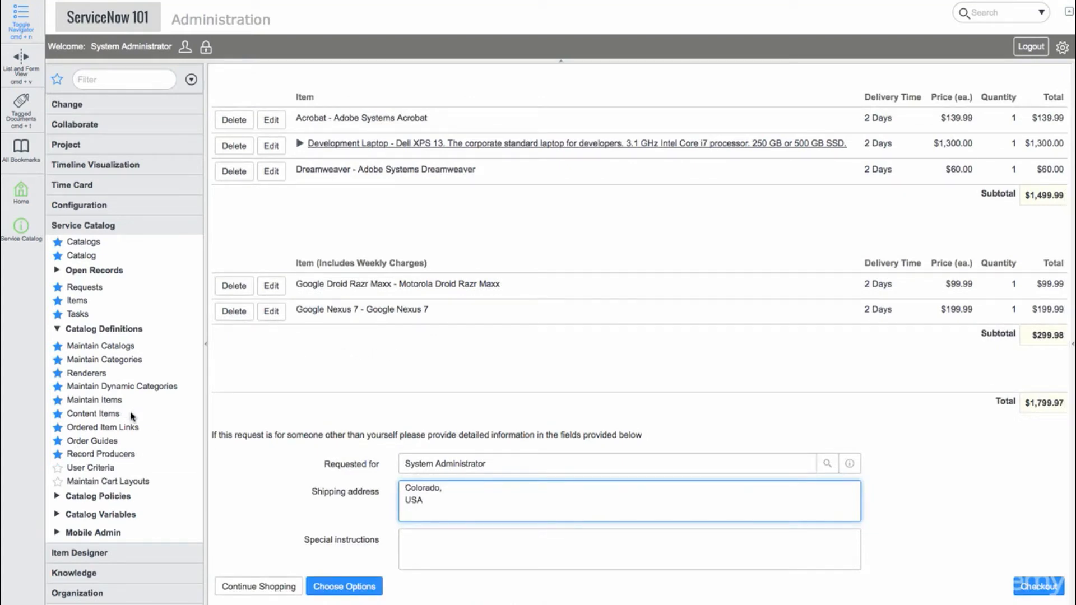
Open the Ask a Question record producer and review its contents and generated record data
{"action": "left_click", "coordinate": [122, 455]}
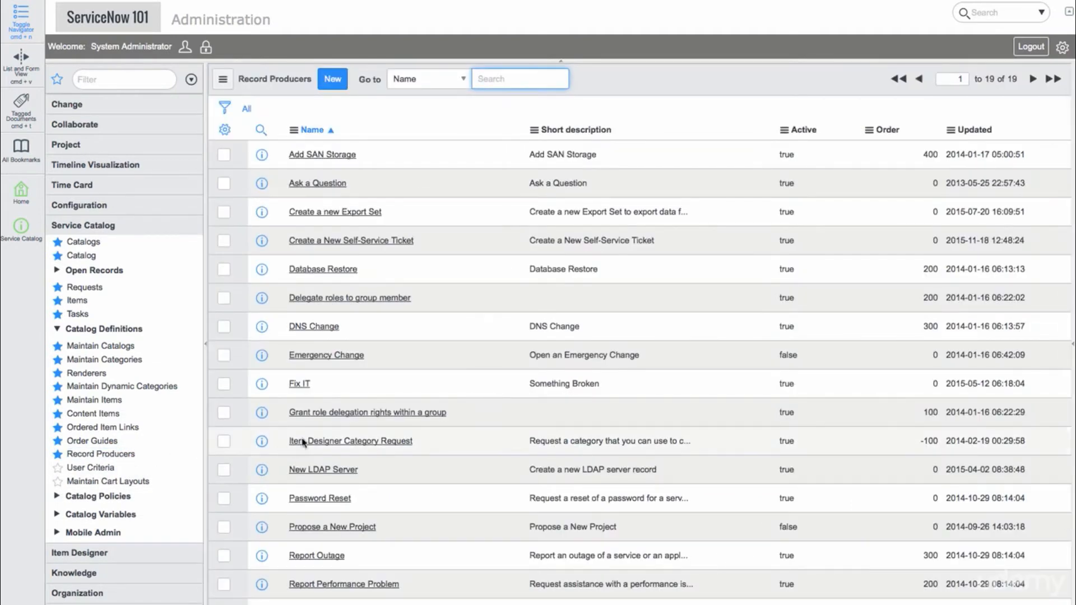
{"action": "left_click", "coordinate": [261, 183]}
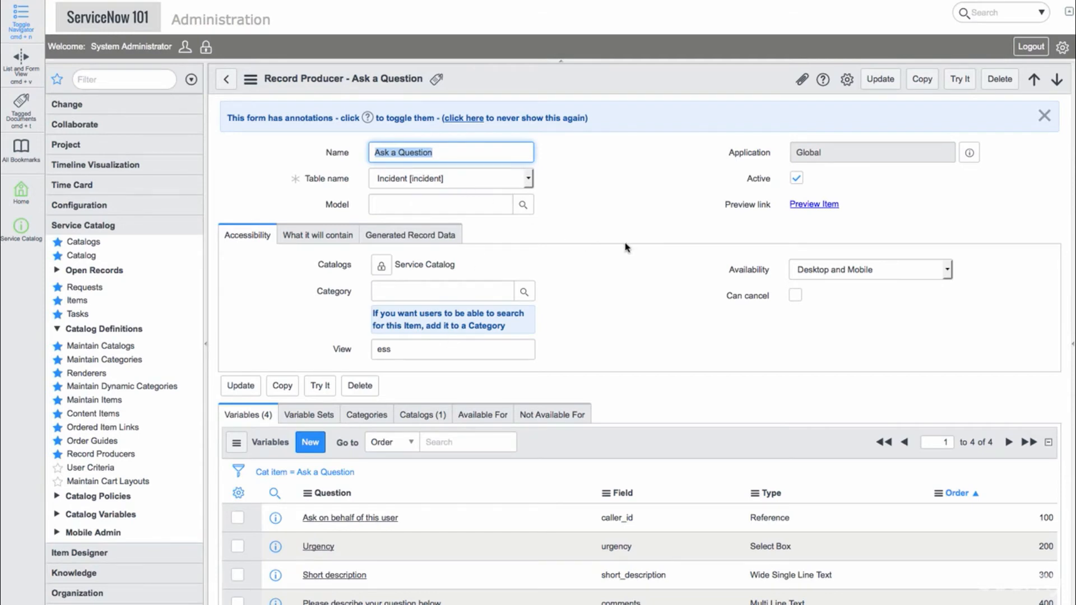
{"action": "left_click", "coordinate": [330, 236]}
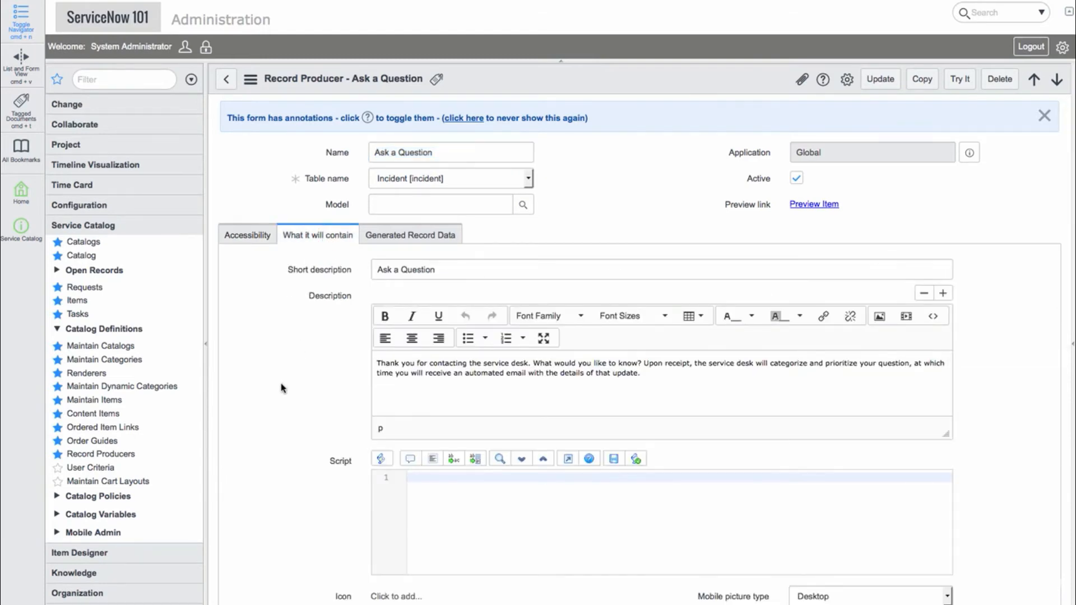
{"action": "scroll", "coordinate": [282, 387], "scroll_direction": "down", "scroll_amount": 2}
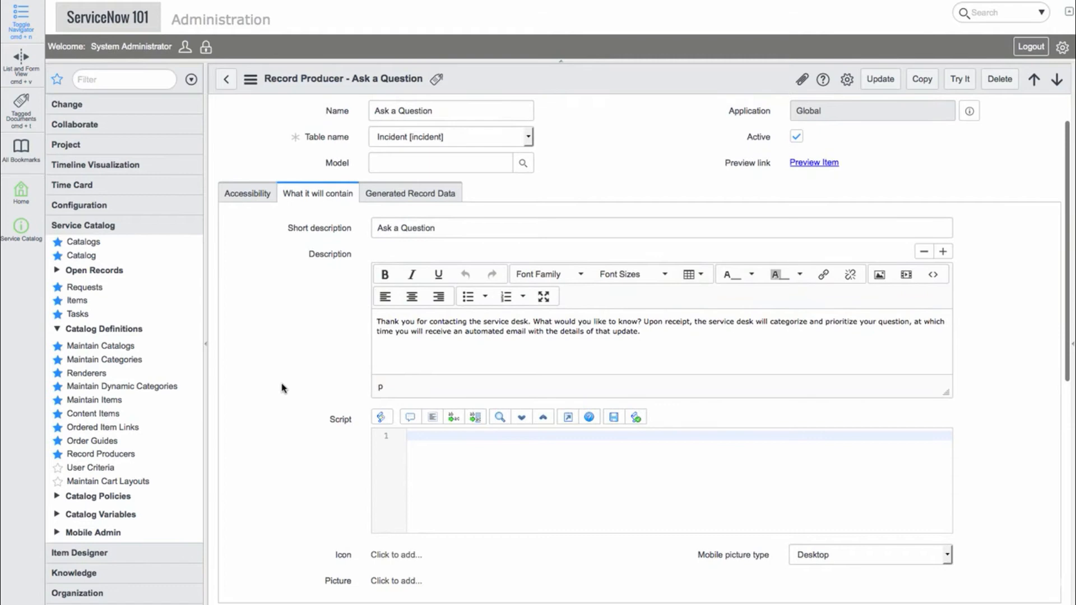
{"action": "left_click", "coordinate": [417, 201]}
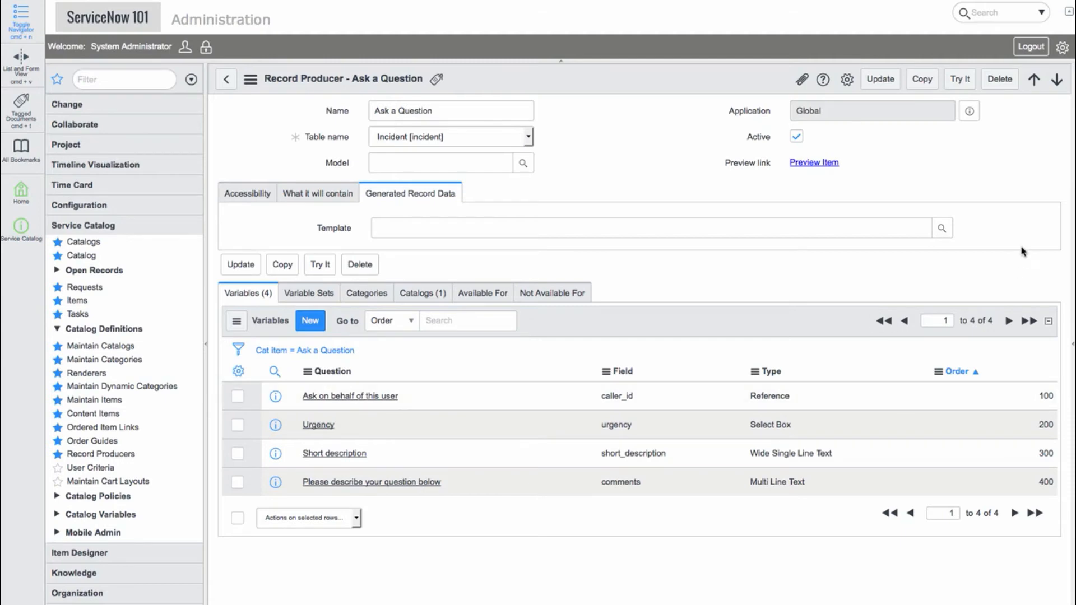
Try the record producer by submitting a question with urgency 2 - Medium, short description "This is a record producer" and question text "Test"
{"action": "left_click", "coordinate": [971, 82]}
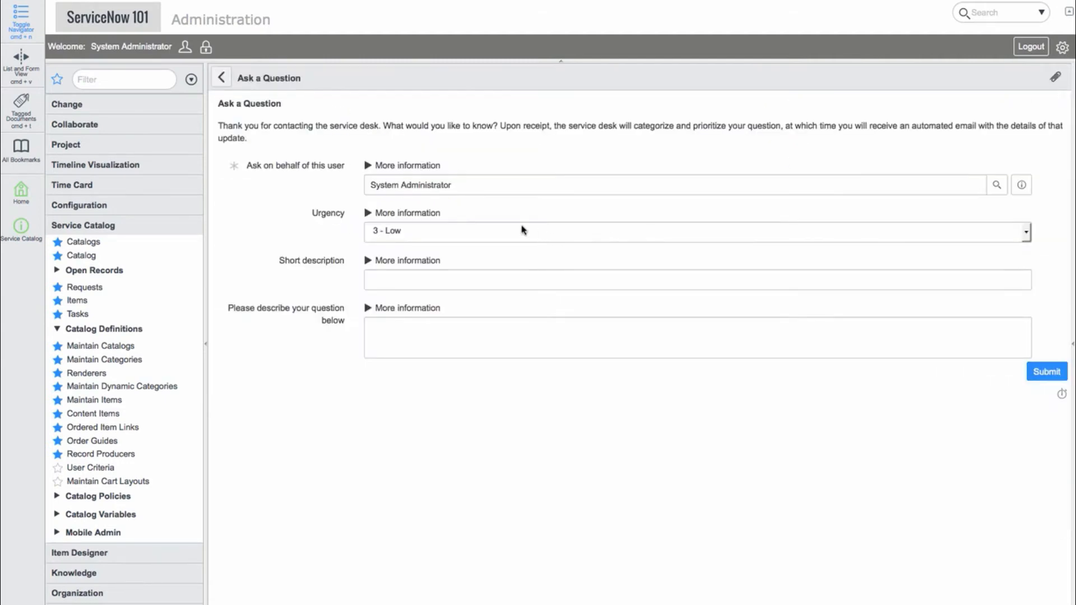
{"action": "left_click", "coordinate": [471, 235]}
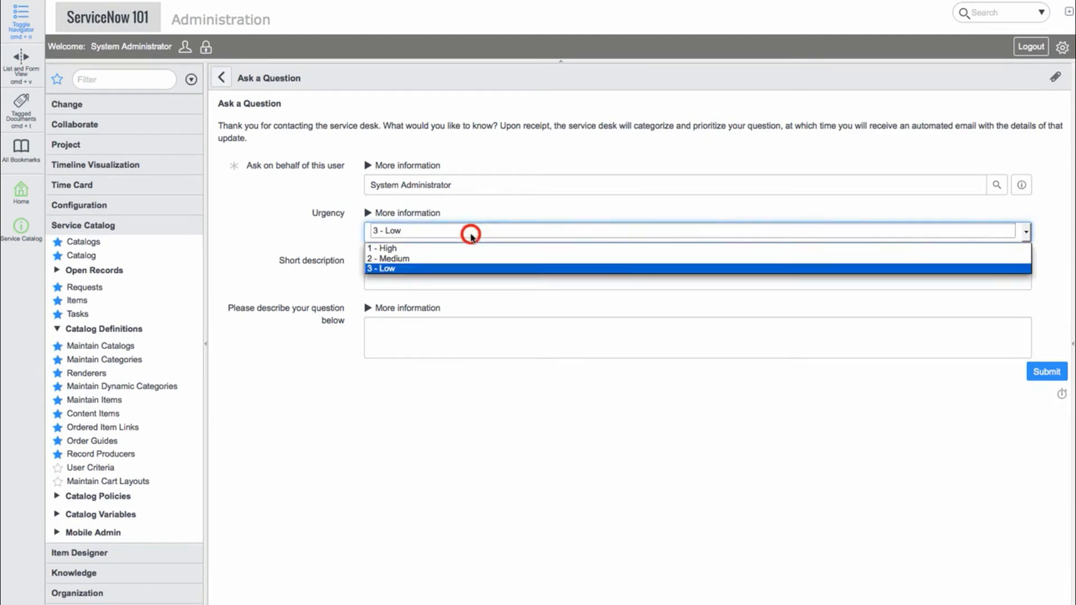
{"action": "left_click", "coordinate": [456, 259]}
{"action": "left_click", "coordinate": [418, 278]}
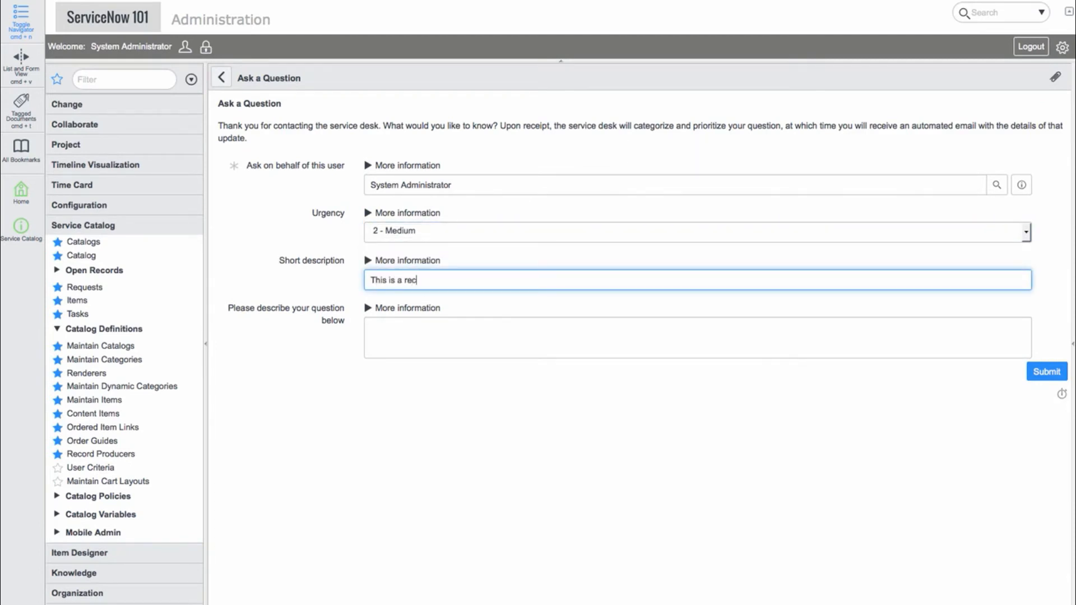
{"action": "key", "text": "Tab"}
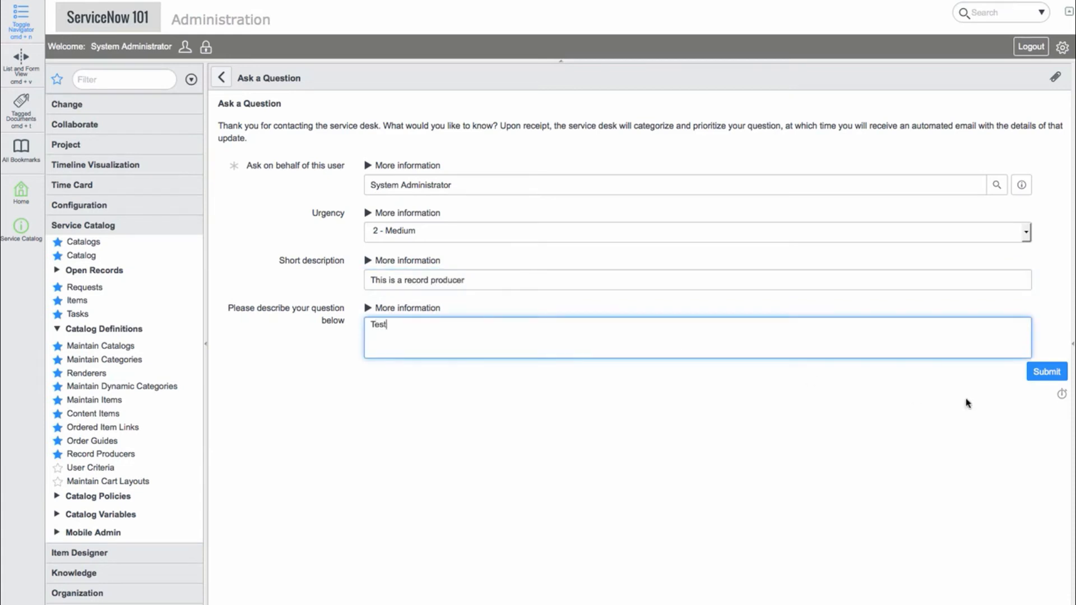
{"action": "left_click", "coordinate": [1043, 374]}
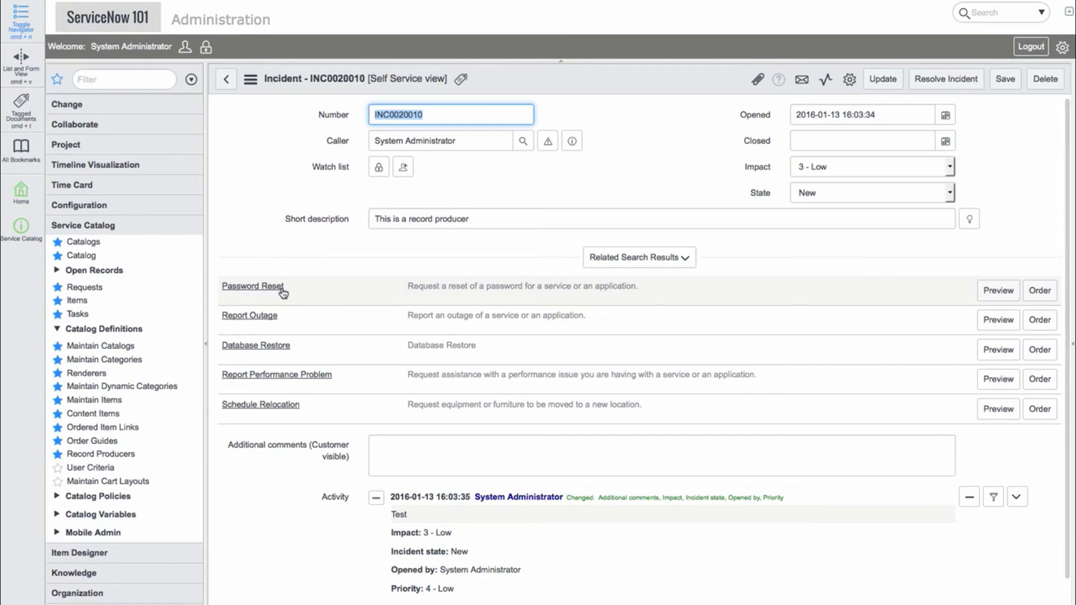
View the user criteria records and the cart layouts, expanding the Browser Screen group
{"action": "left_click", "coordinate": [89, 467]}
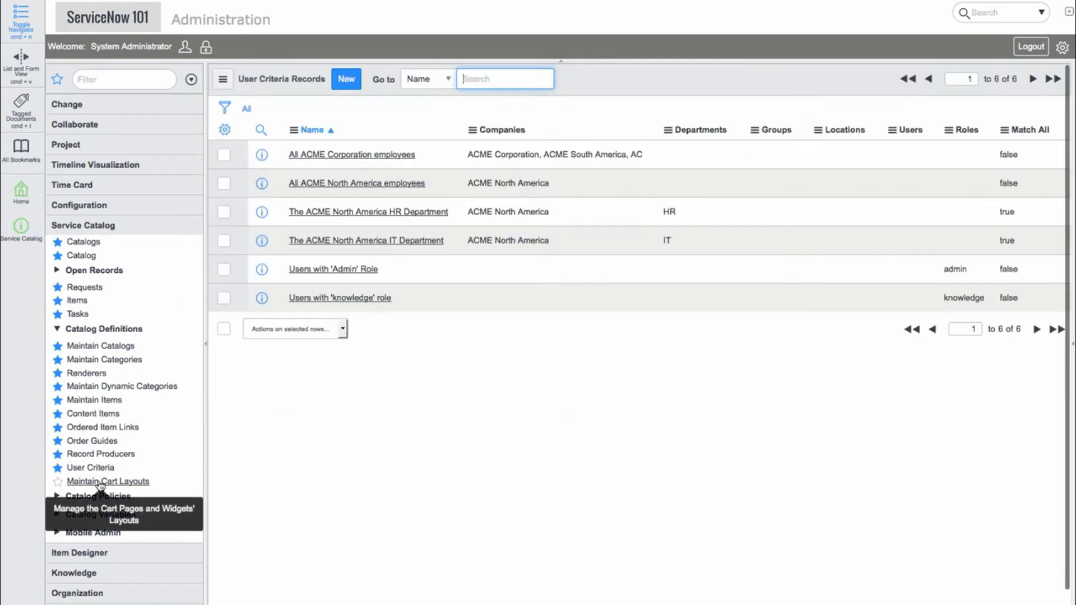
{"action": "left_click", "coordinate": [70, 482]}
{"action": "left_click", "coordinate": [71, 494]}
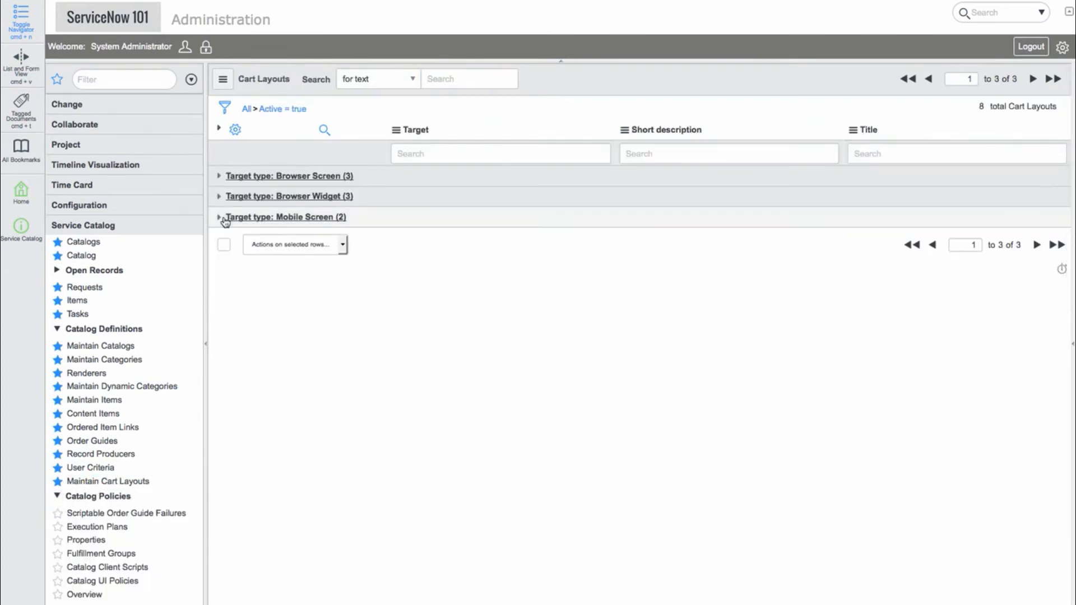
{"action": "left_click", "coordinate": [219, 176]}
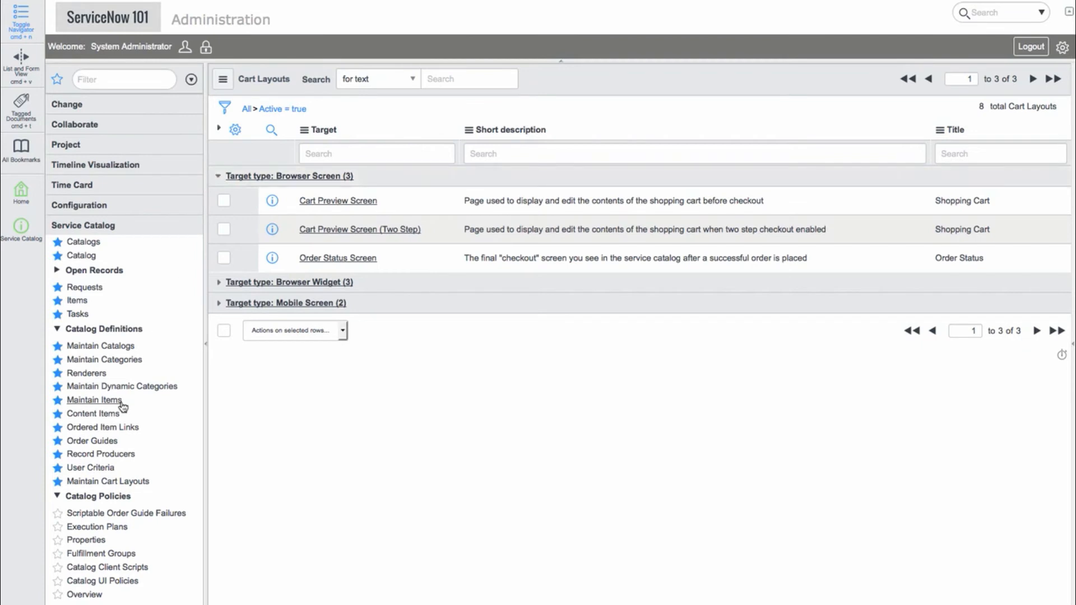
View the Service Catalog properties and look over the Catalog Variables and Mobile Admin modules
{"action": "scroll", "coordinate": [121, 405], "scroll_direction": "down", "scroll_amount": 3}
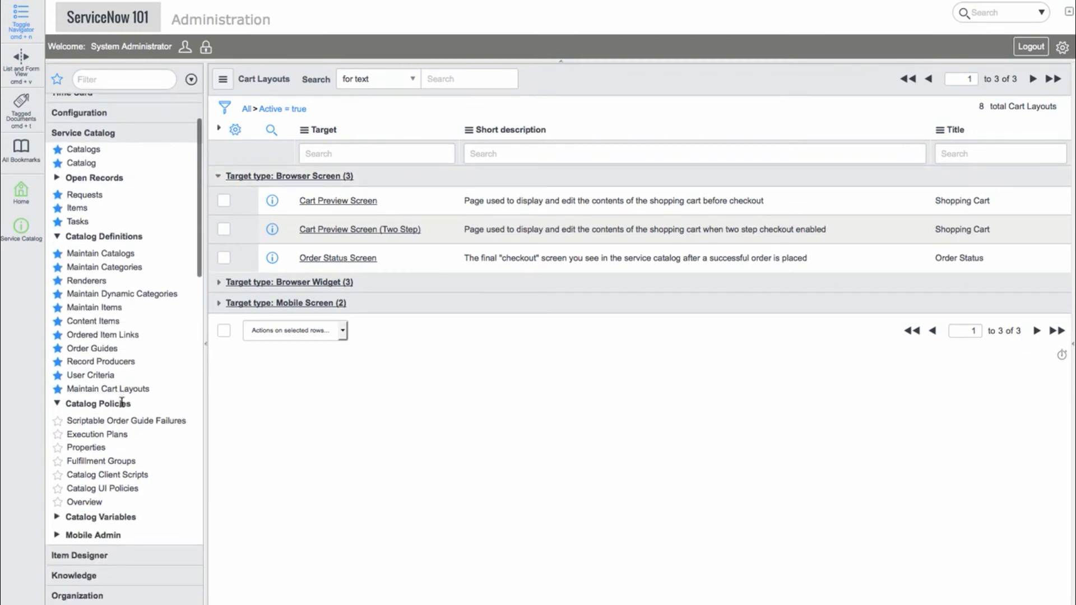
{"action": "left_click", "coordinate": [77, 450]}
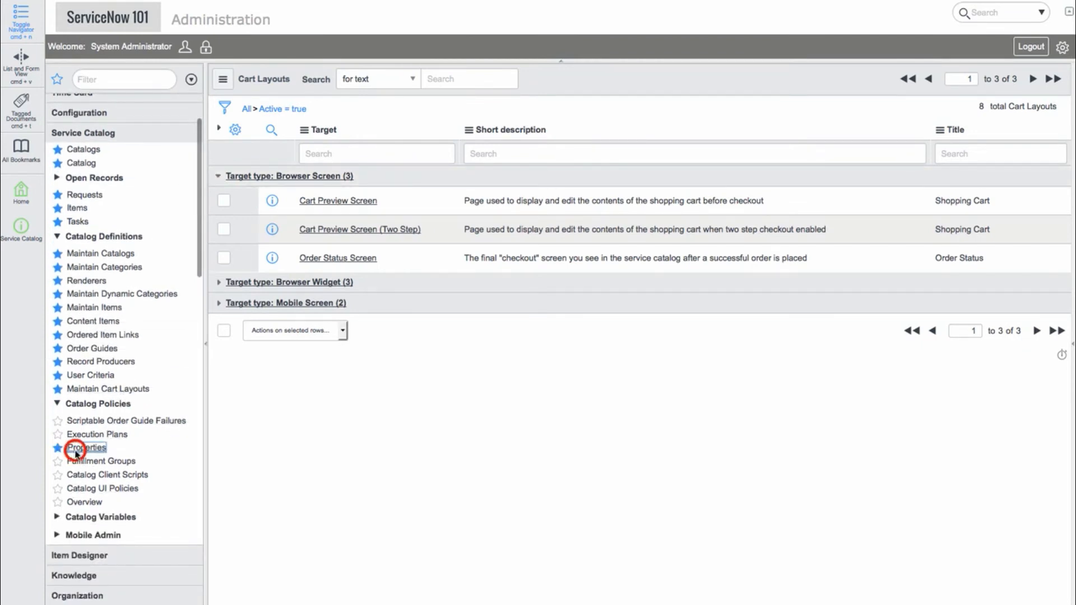
{"action": "left_click", "coordinate": [57, 517]}
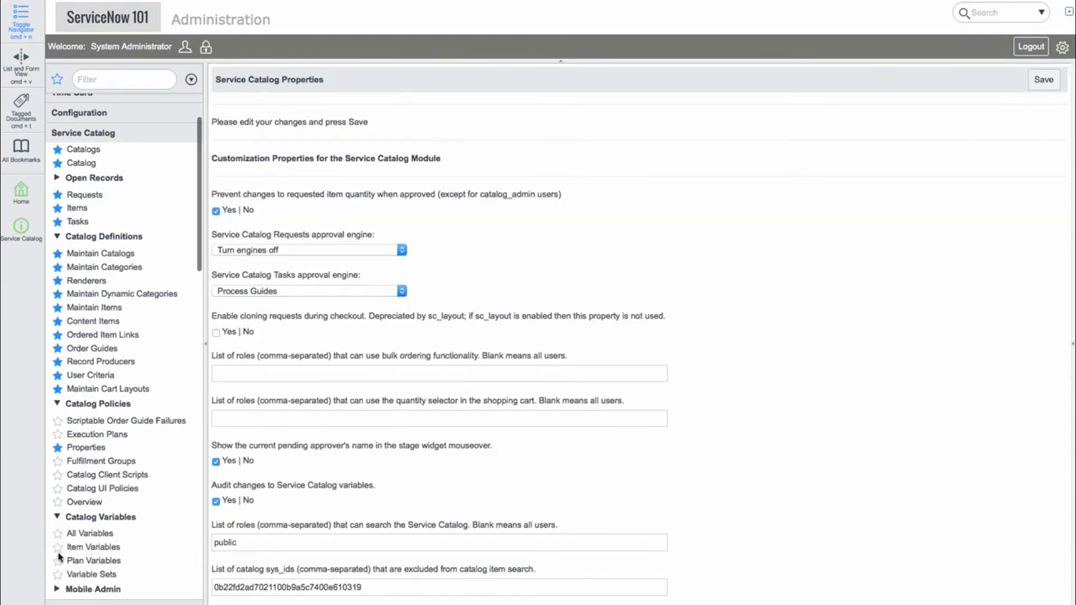
{"action": "left_click", "coordinate": [57, 589]}
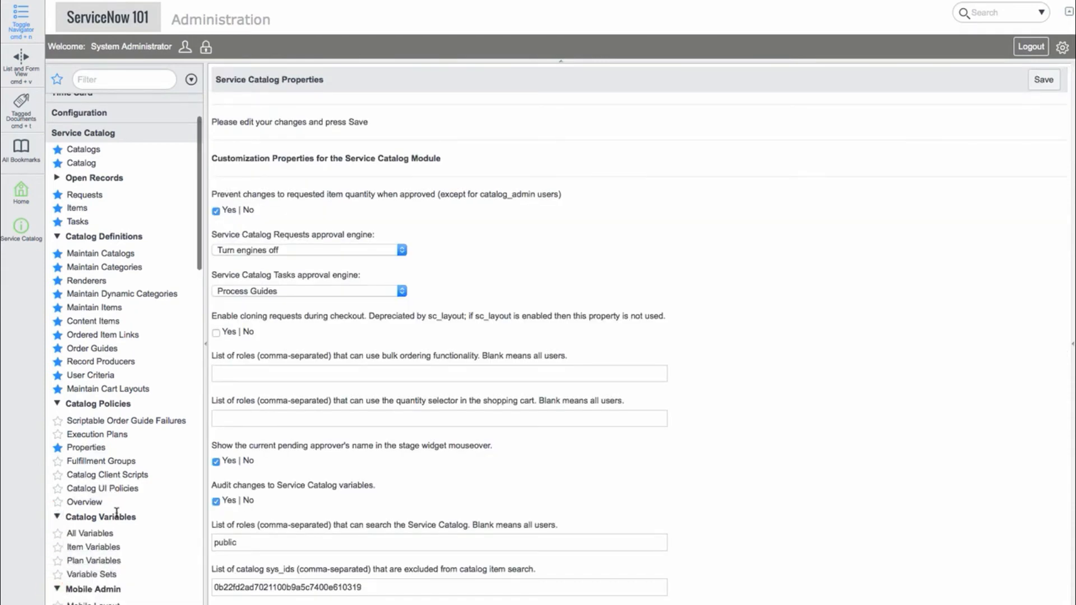
{"action": "scroll", "coordinate": [116, 513], "scroll_direction": "down", "scroll_amount": 3}
{"action": "scroll", "coordinate": [119, 516], "scroll_direction": "up", "scroll_amount": 1}
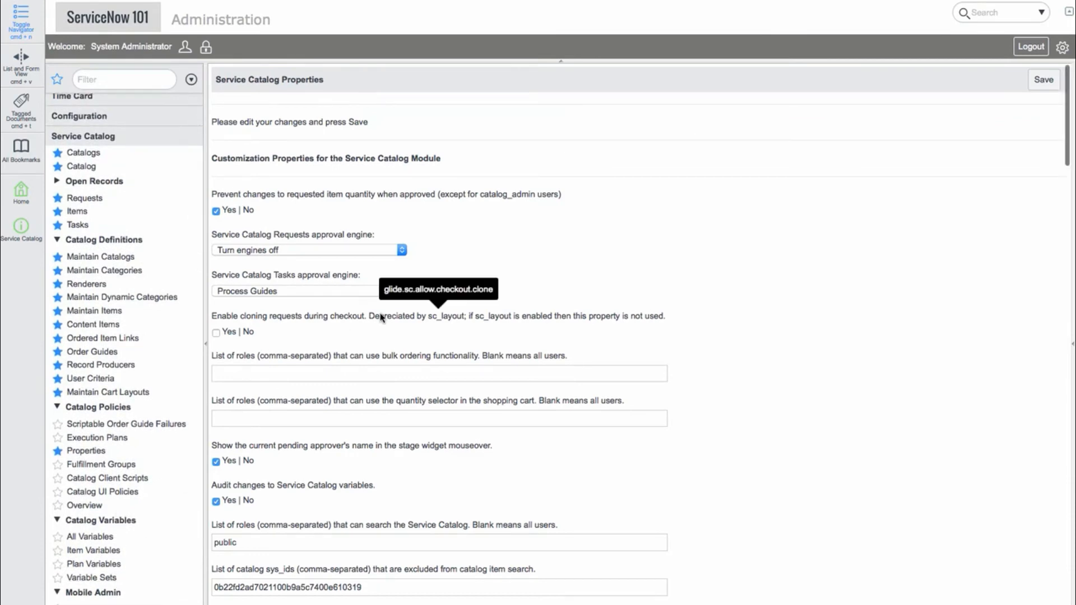
Look through the Service Catalog properties and view the list of variable sets
{"action": "scroll", "coordinate": [381, 317], "scroll_direction": "down", "scroll_amount": 4}
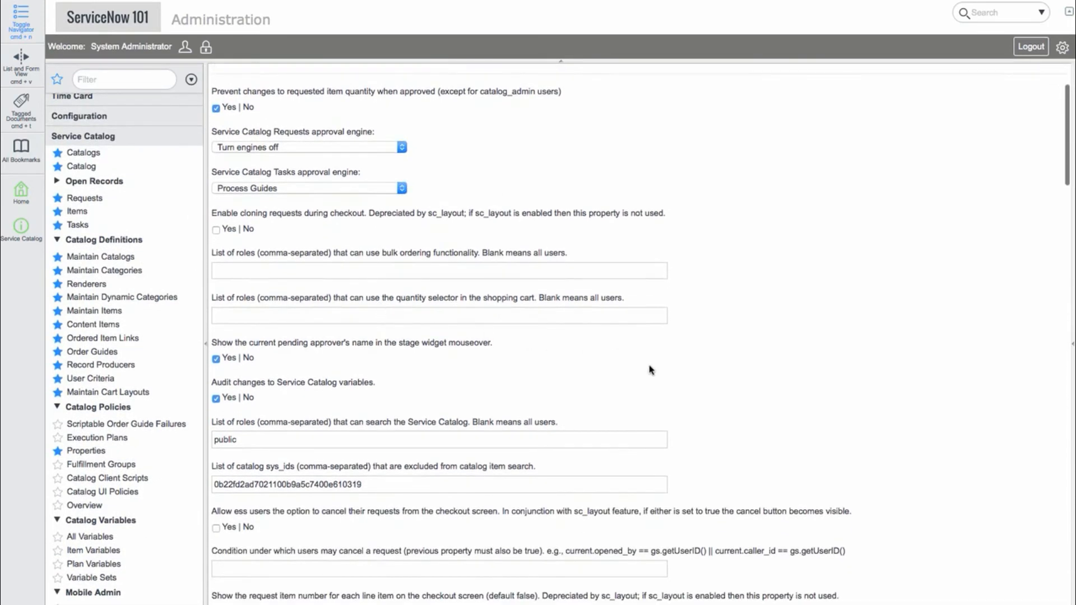
{"action": "scroll", "coordinate": [650, 370], "scroll_direction": "down", "scroll_amount": 4}
{"action": "scroll", "coordinate": [649, 366], "scroll_direction": "down", "scroll_amount": 17}
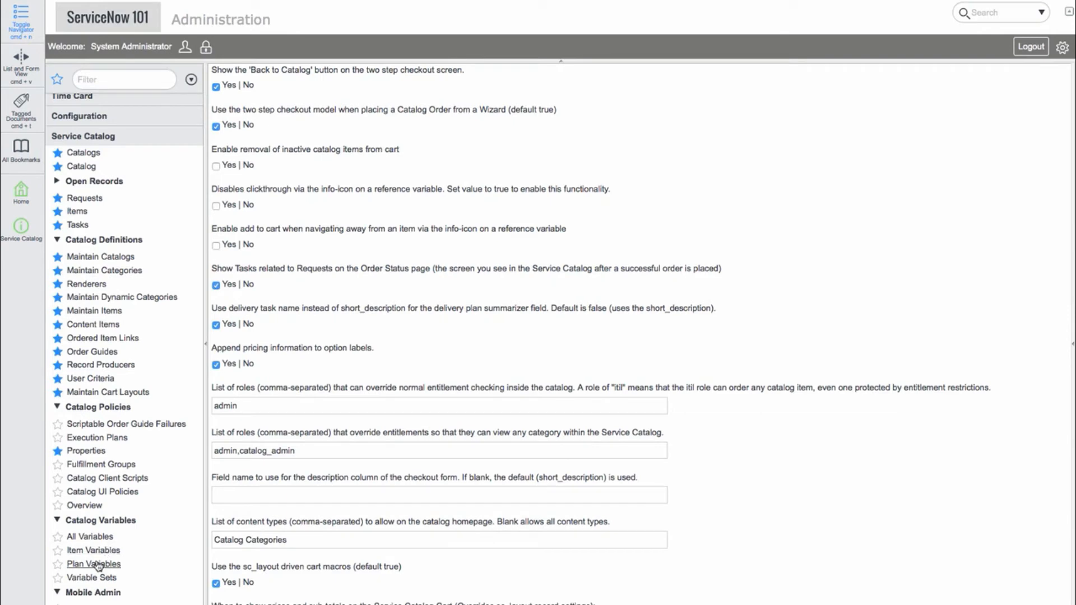
{"action": "left_click", "coordinate": [94, 583]}
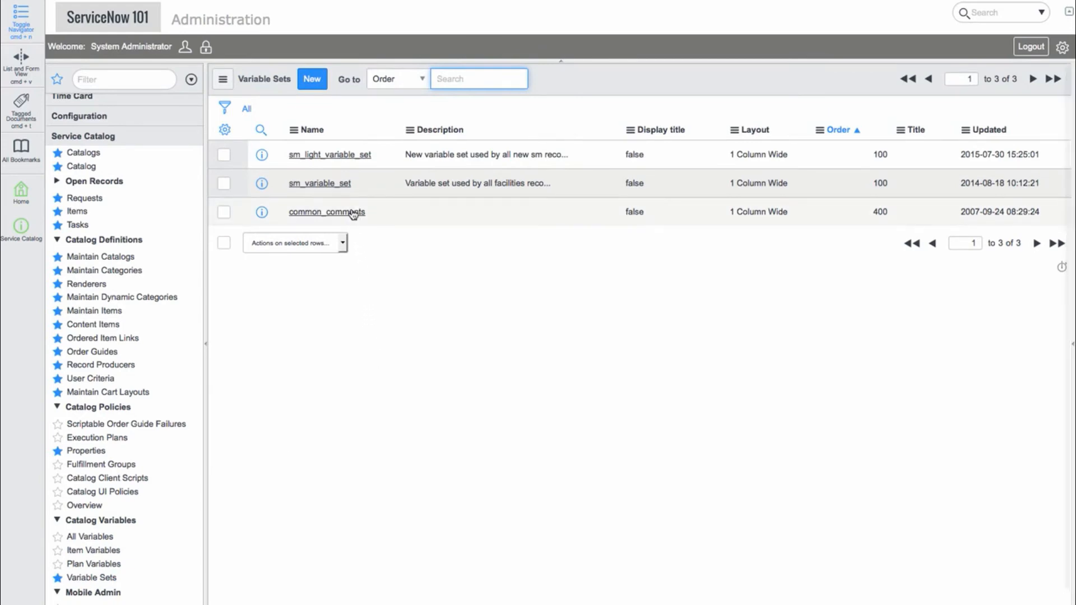
{"action": "left_click", "coordinate": [267, 186]}
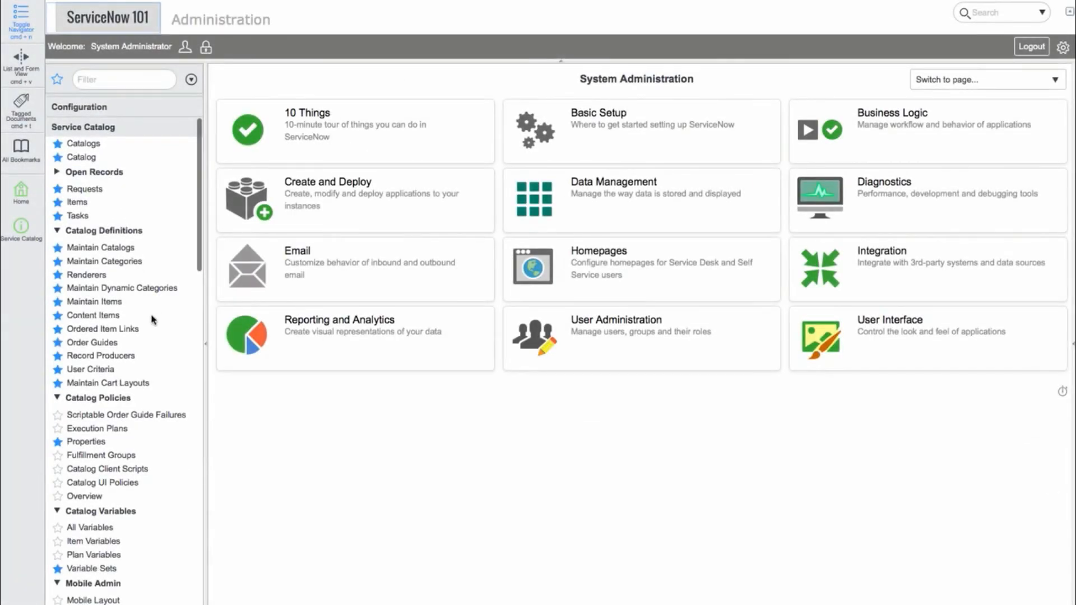
Start a new catalog item and name it "Desktop Computer"
{"action": "left_click", "coordinate": [118, 304]}
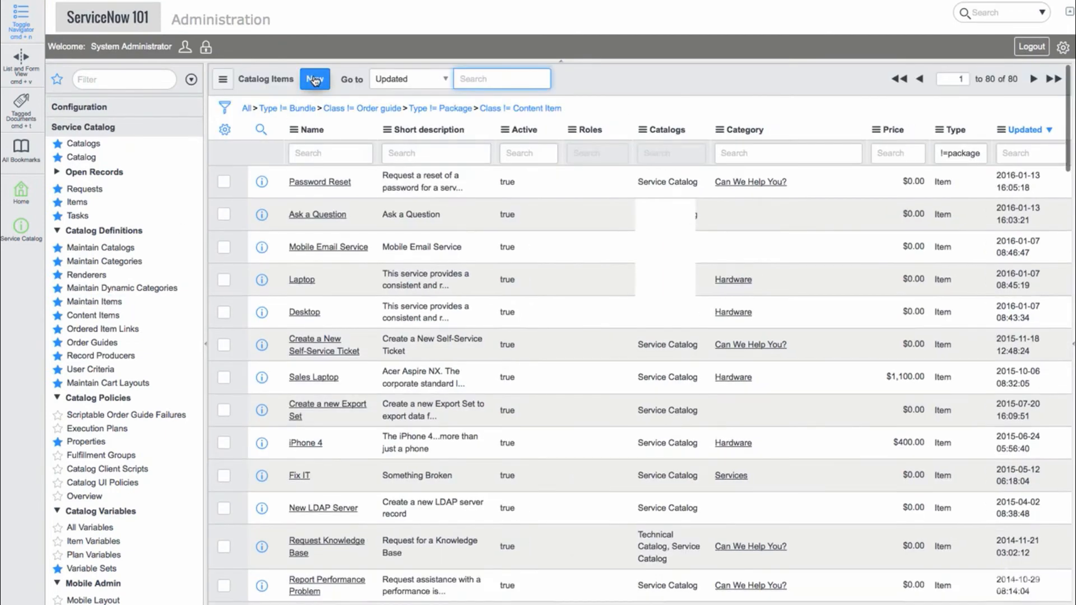
{"action": "left_click", "coordinate": [315, 80]}
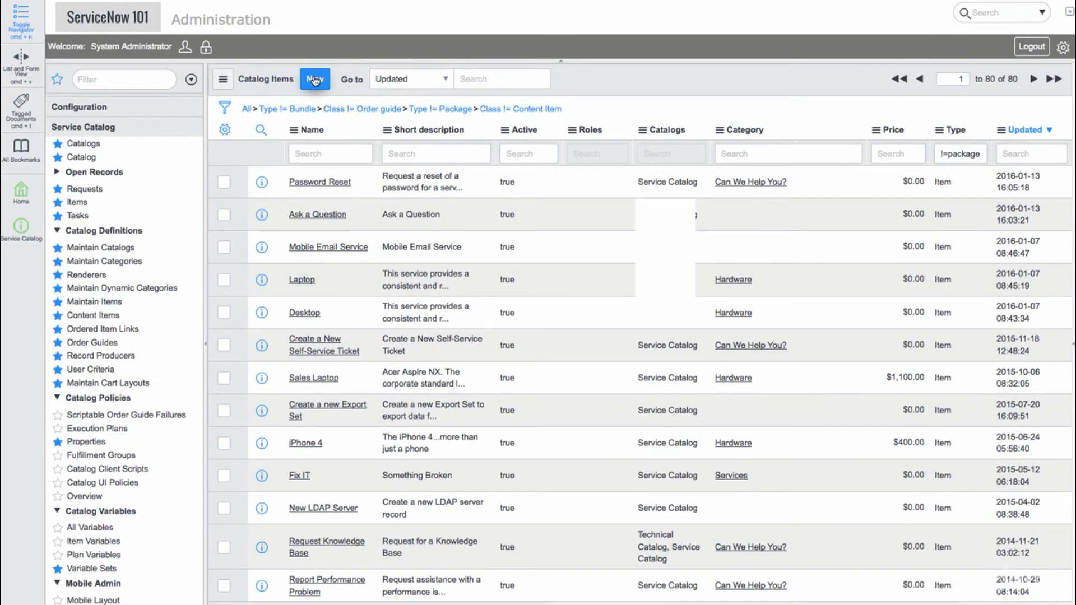
{"action": "left_click", "coordinate": [314, 80]}
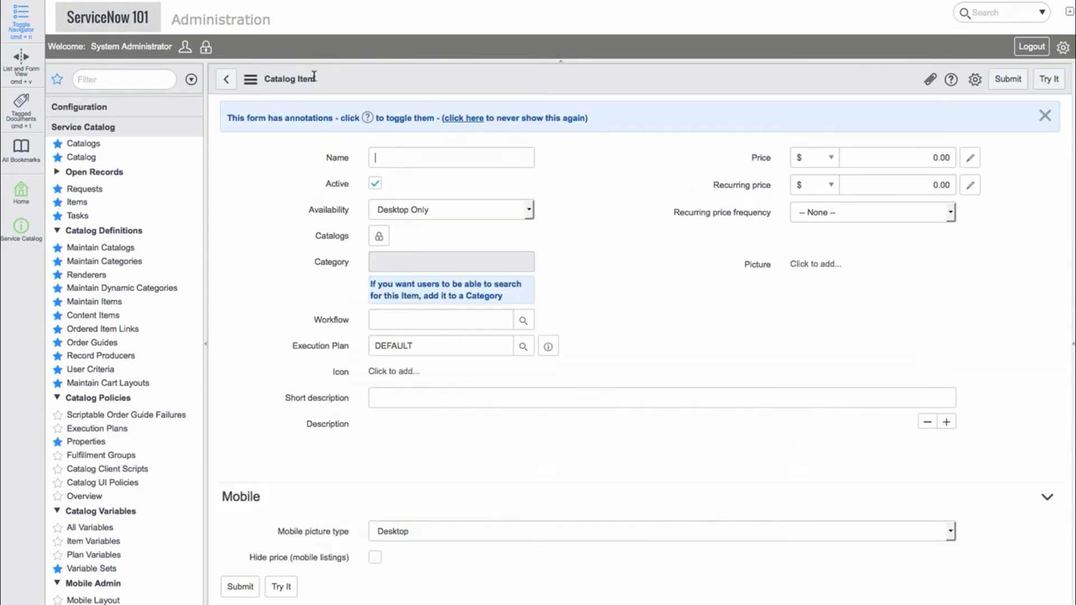
{"action": "type", "text": "Desktop"}
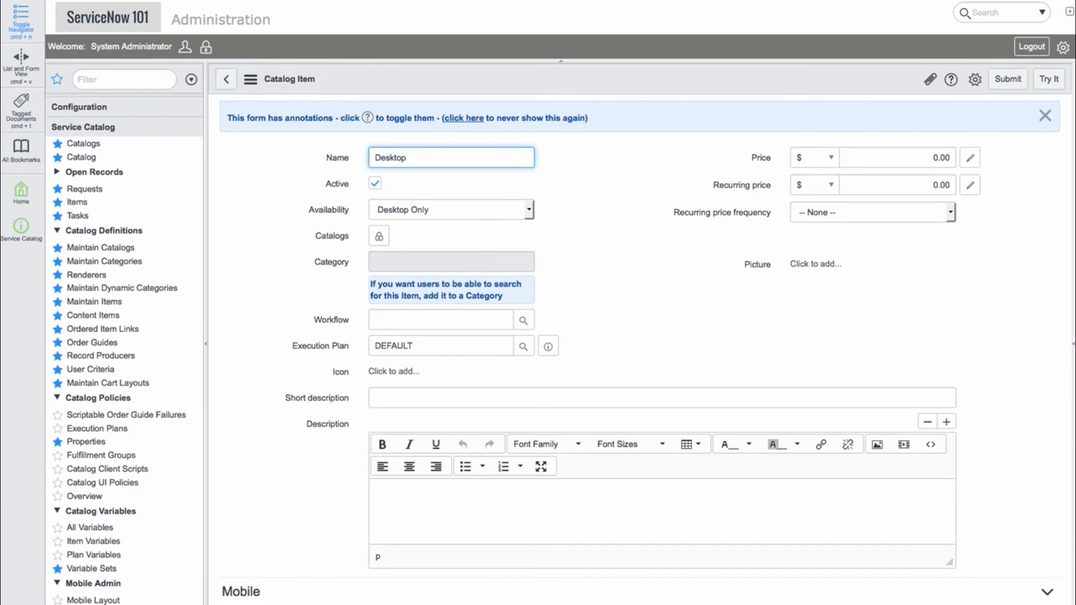
{"action": "type", "text": " Computer"}
Set the item's price to 500.00 and its recurring price to 50.00 with a Monthly frequency
{"action": "left_click", "coordinate": [921, 158]}
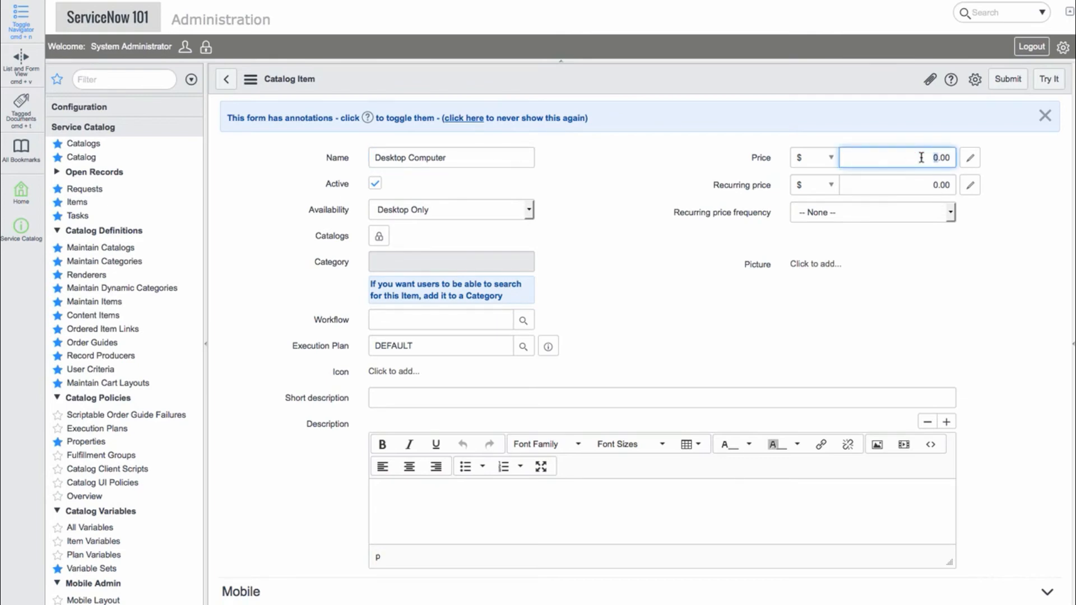
{"action": "type", "text": "50"}
{"action": "left_click", "coordinate": [924, 185]}
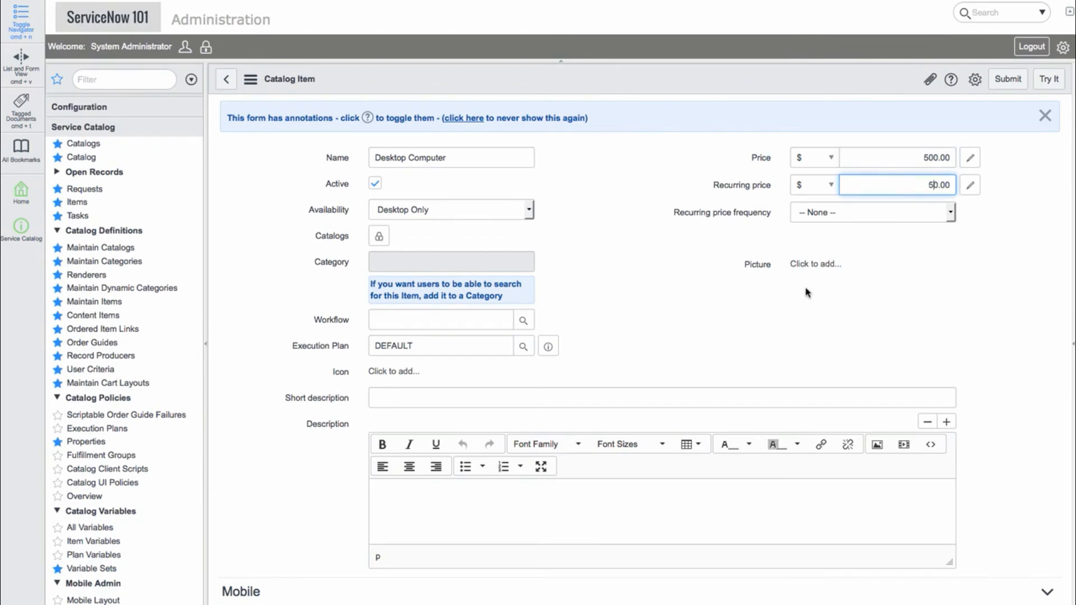
{"action": "left_click", "coordinate": [861, 212]}
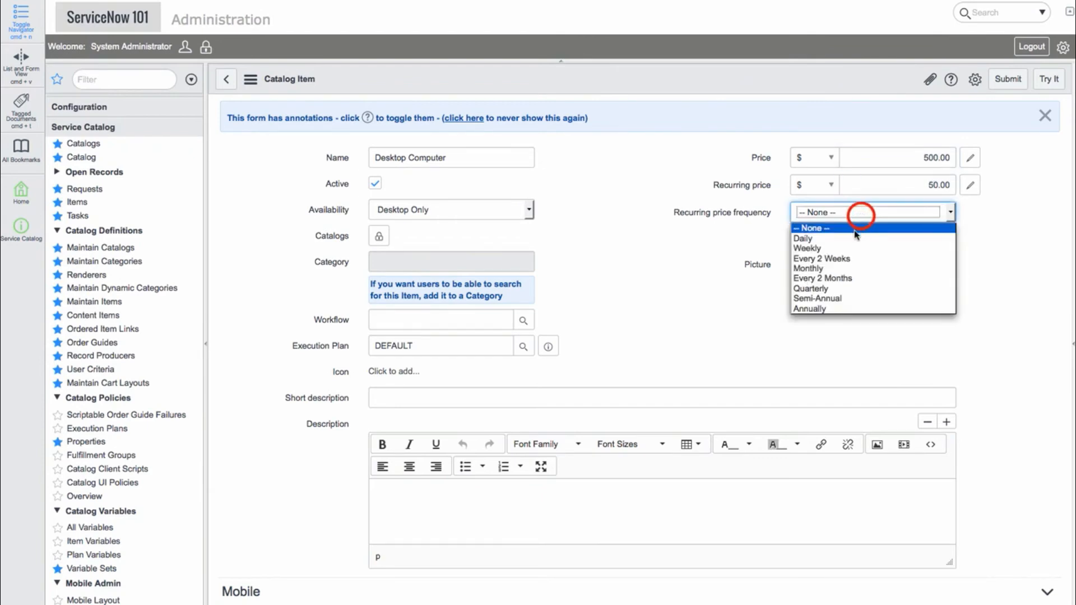
{"action": "left_click", "coordinate": [839, 268]}
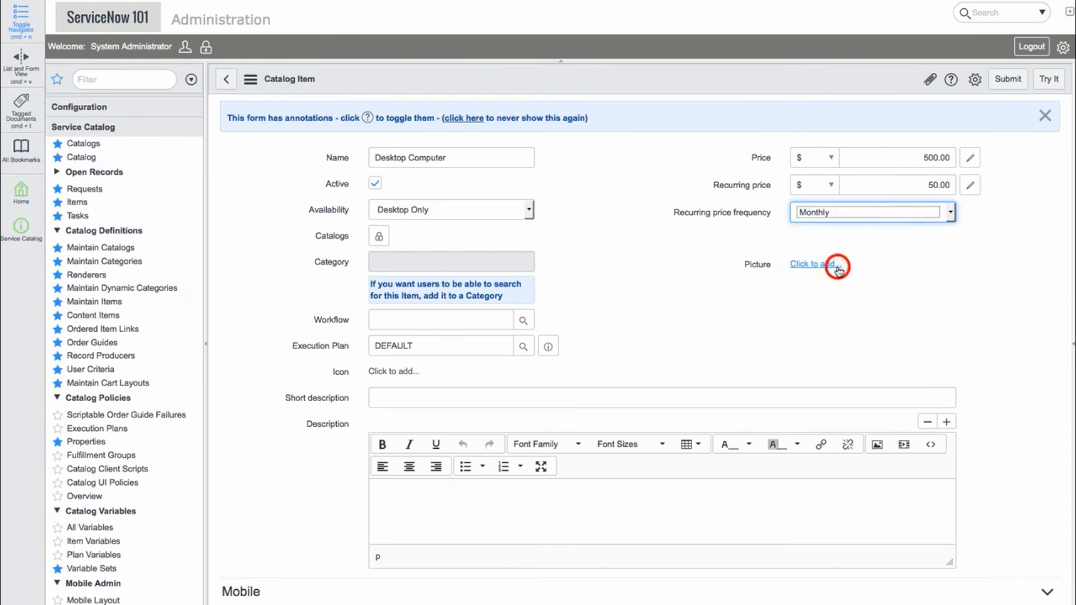
Assign the item to the Service Catalog, the Hardware category and the Service Catalog Item Request workflow
{"action": "scroll", "coordinate": [706, 276], "scroll_direction": "down", "scroll_amount": 1}
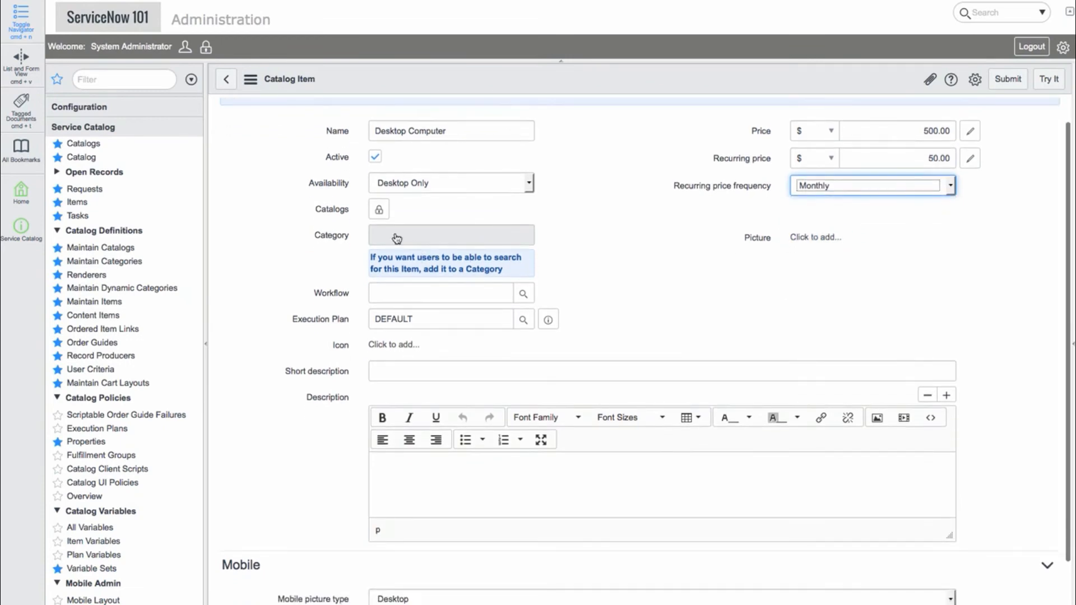
{"action": "left_click", "coordinate": [381, 210]}
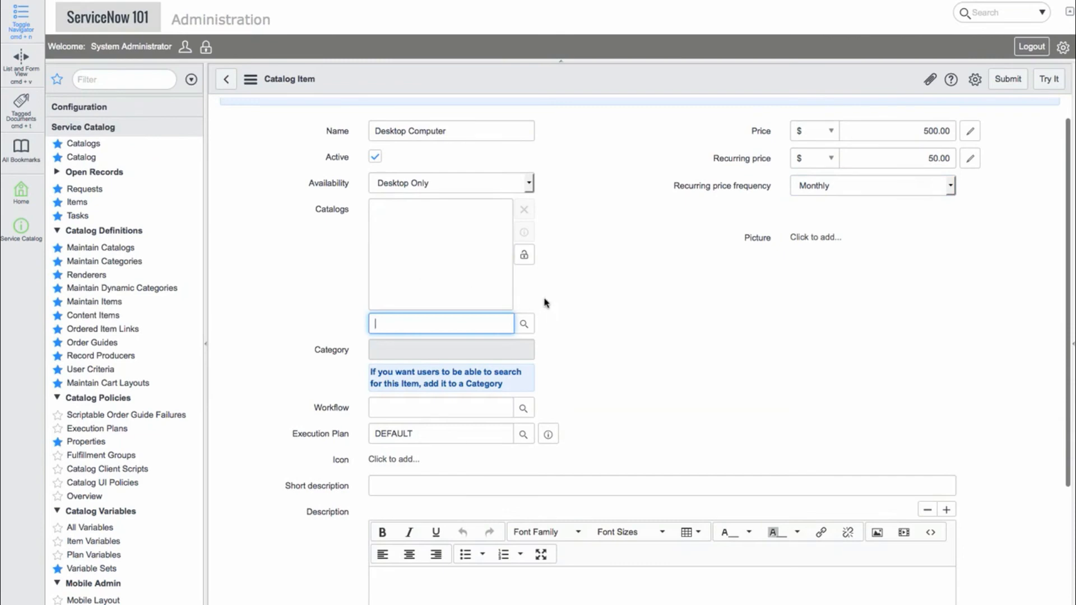
{"action": "type", "text": "se"}
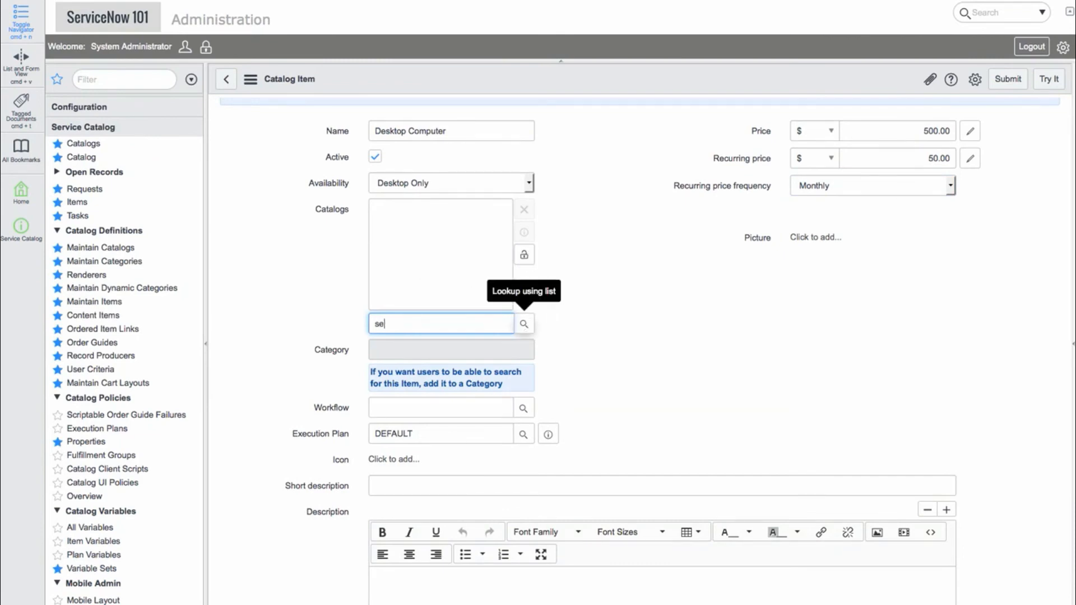
{"action": "type", "text": "rvic"}
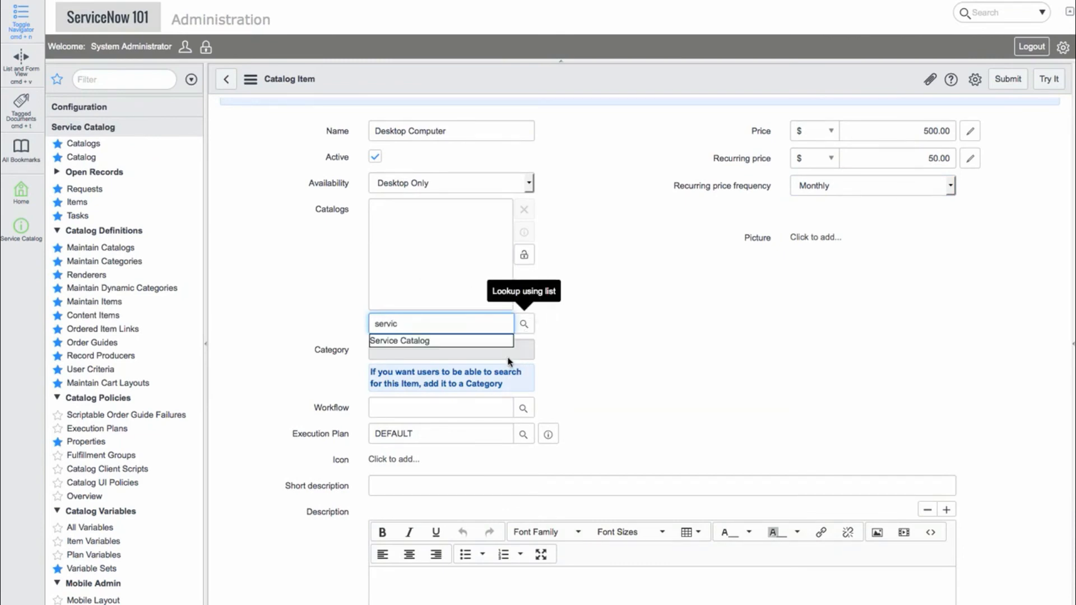
{"action": "left_click", "coordinate": [452, 340]}
{"action": "left_click", "coordinate": [451, 348]}
{"action": "type", "text": "hardware"}
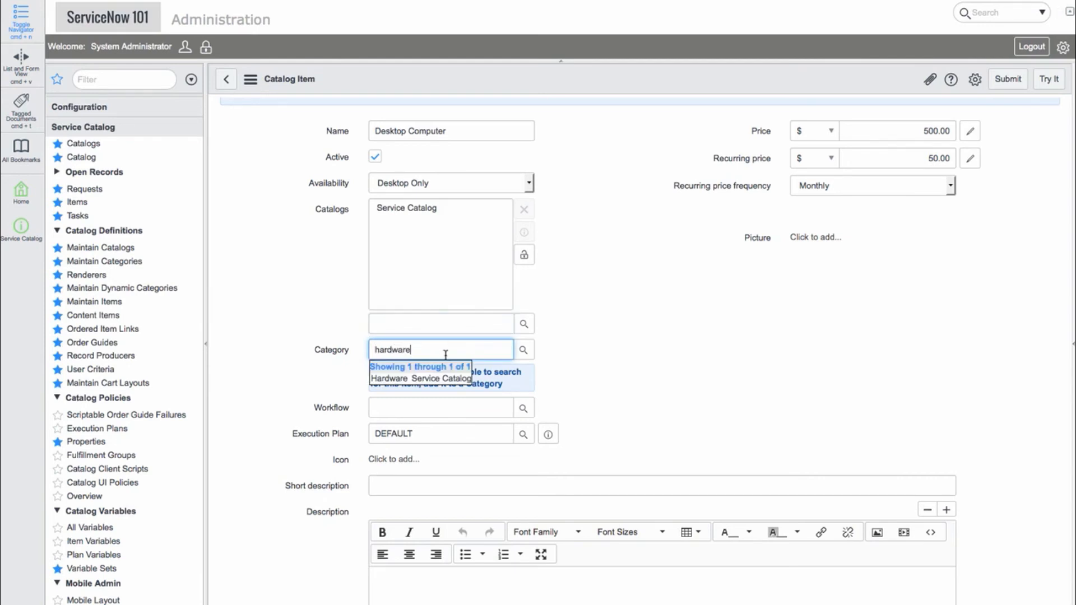
{"action": "left_click", "coordinate": [428, 376]}
{"action": "left_click", "coordinate": [524, 378]}
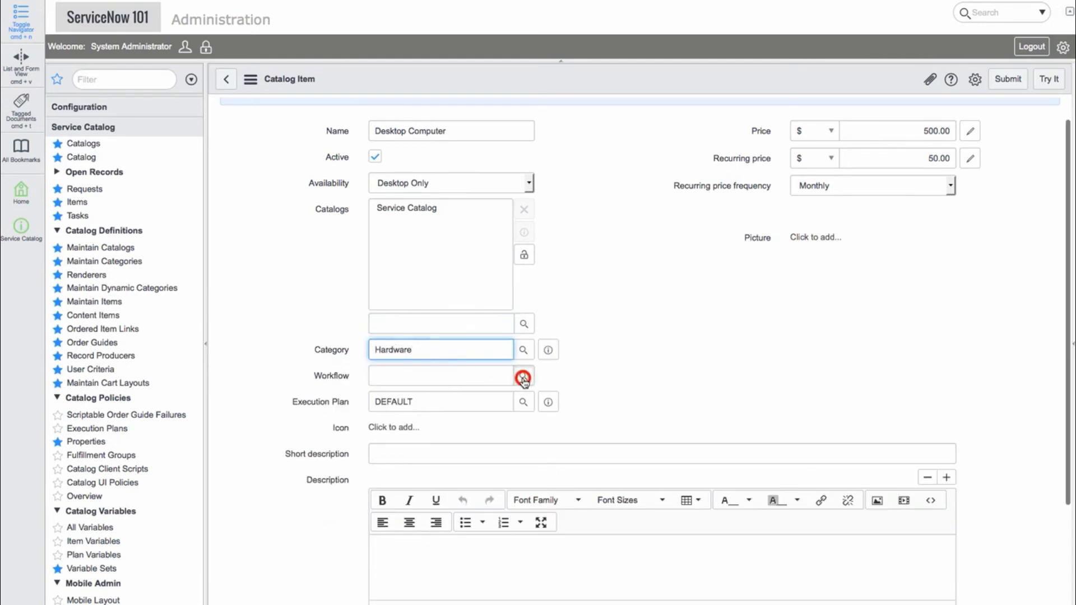
{"action": "left_click", "coordinate": [662, 371]}
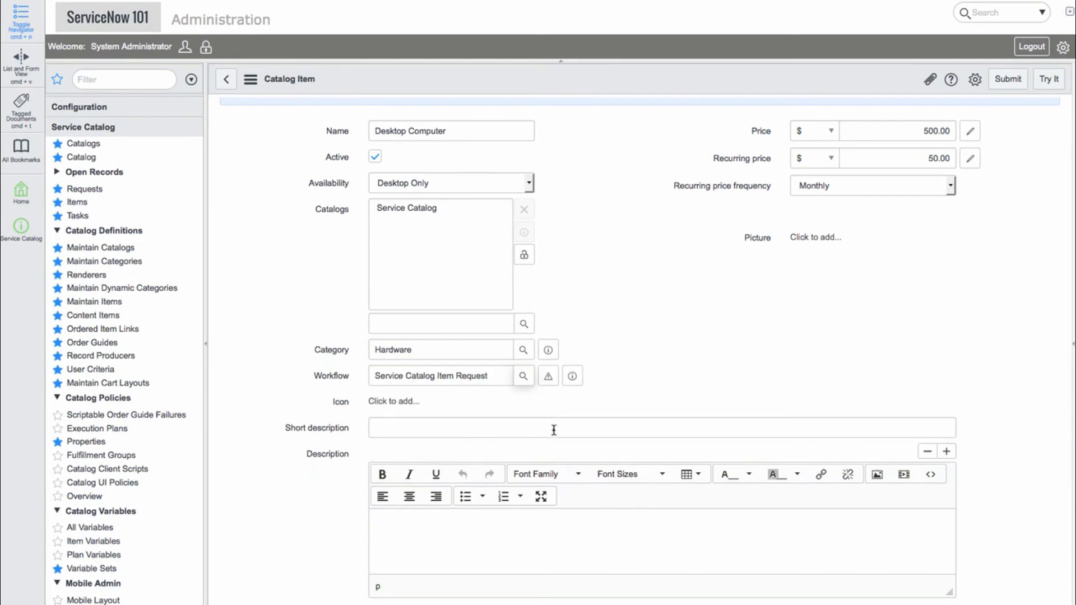
Enter the short description "Desktop Computer" and save the catalog item, staying on its form
{"action": "left_click", "coordinate": [554, 430]}
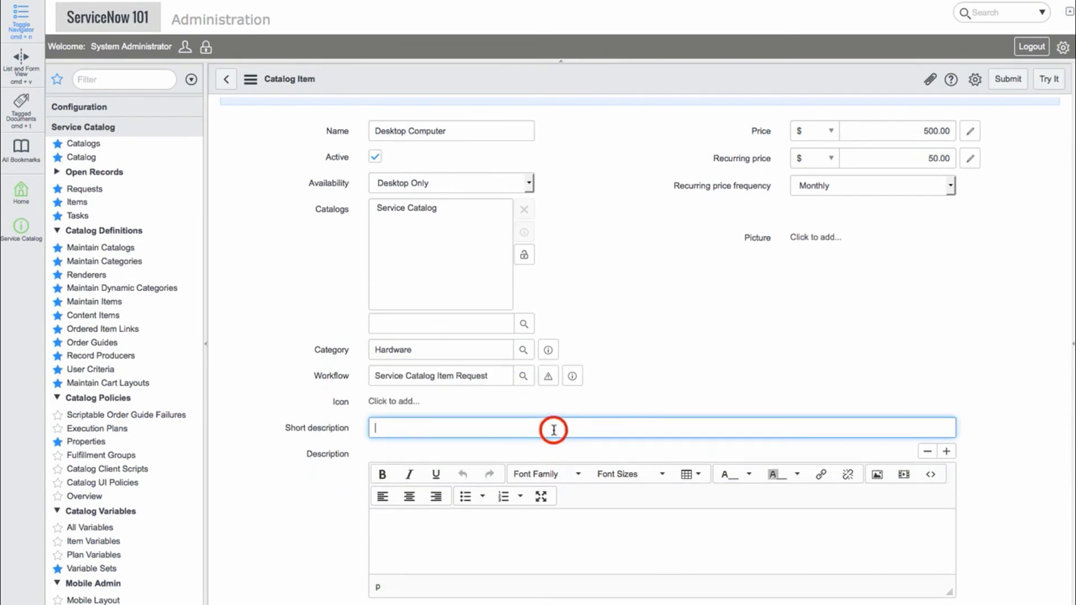
{"action": "type", "text": "N"}
{"action": "type", "text": "Desktop"}
{"action": "type", "text": " Computer"}
{"action": "scroll", "coordinate": [336, 505], "scroll_direction": "down", "scroll_amount": 5}
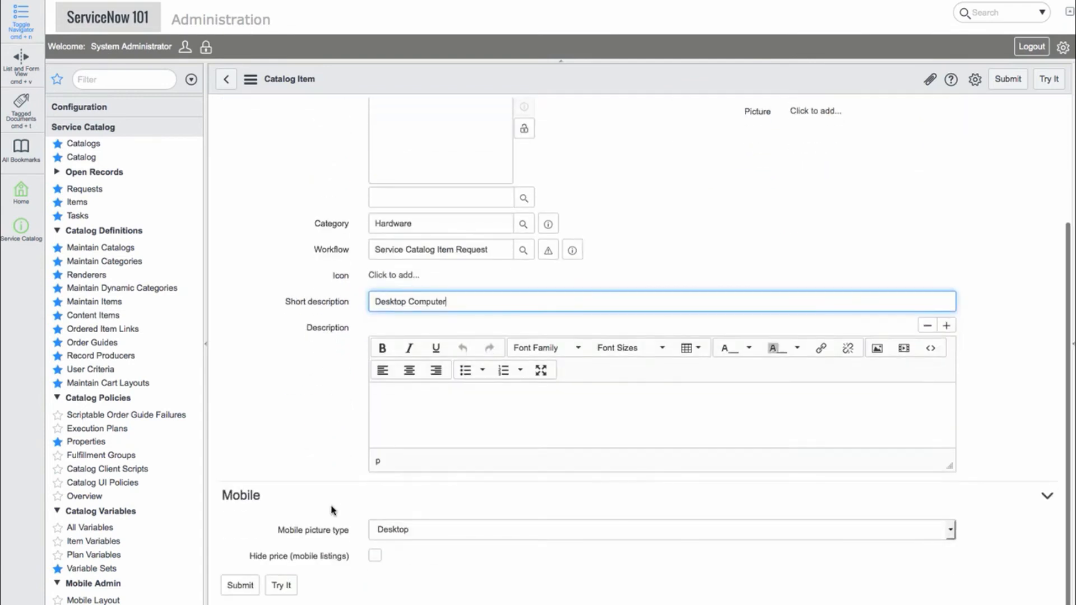
{"action": "right_click", "coordinate": [583, 86]}
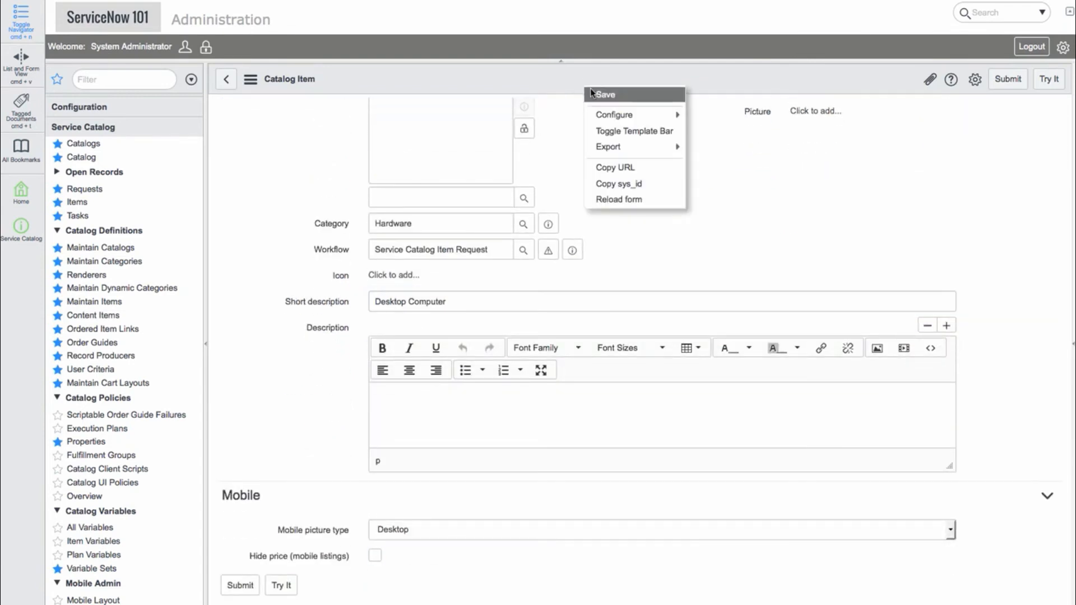
{"action": "left_click", "coordinate": [594, 93]}
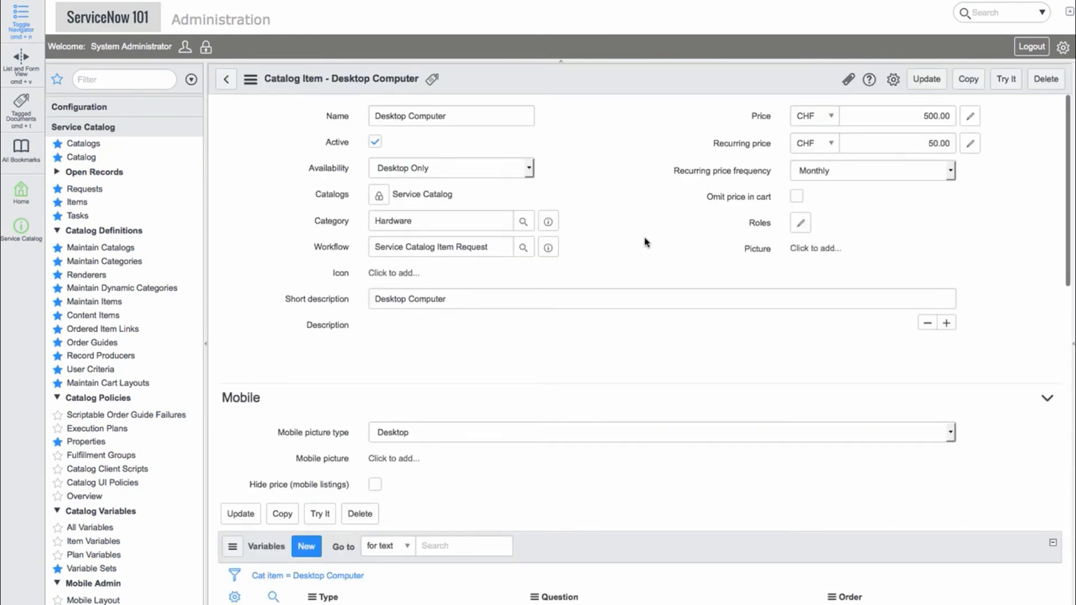
Create a variable set named "Computer Variables" for the Desktop Computer item and save it
{"action": "scroll", "coordinate": [646, 242], "scroll_direction": "down", "scroll_amount": 5}
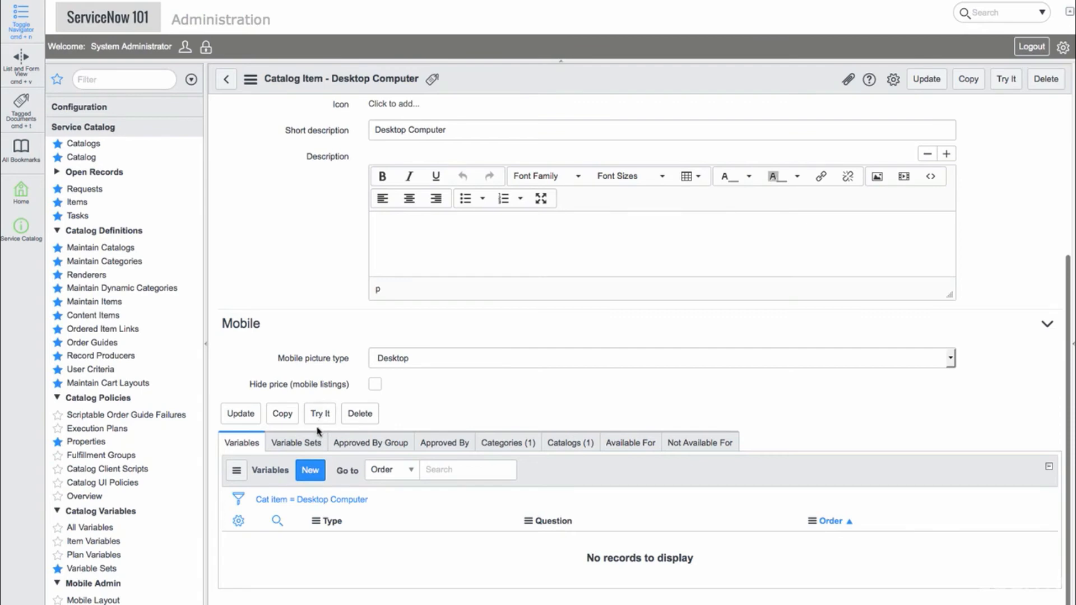
{"action": "left_click", "coordinate": [296, 442]}
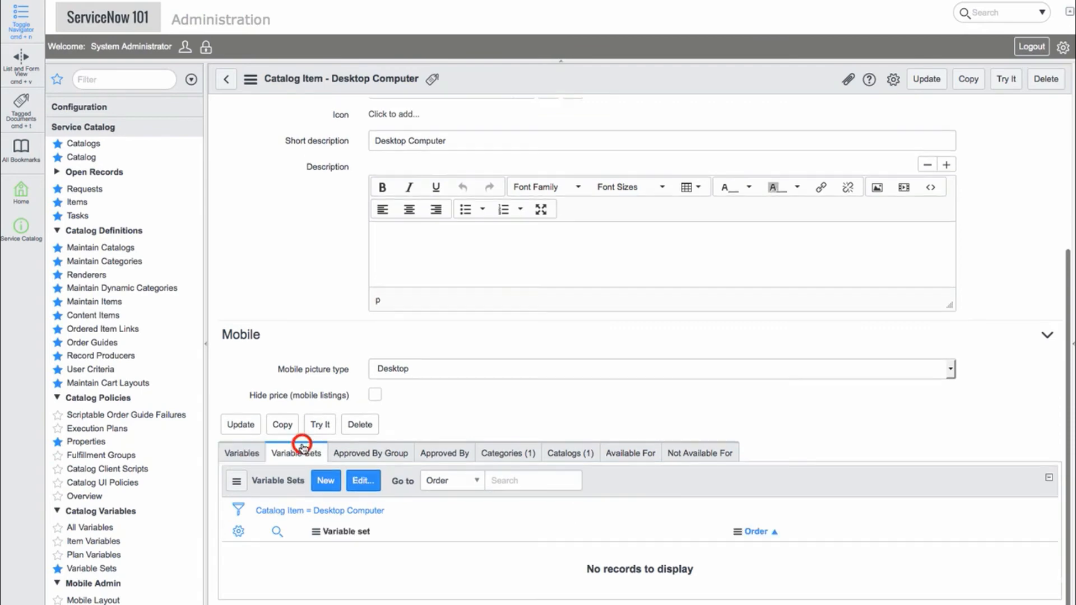
{"action": "left_click", "coordinate": [326, 482]}
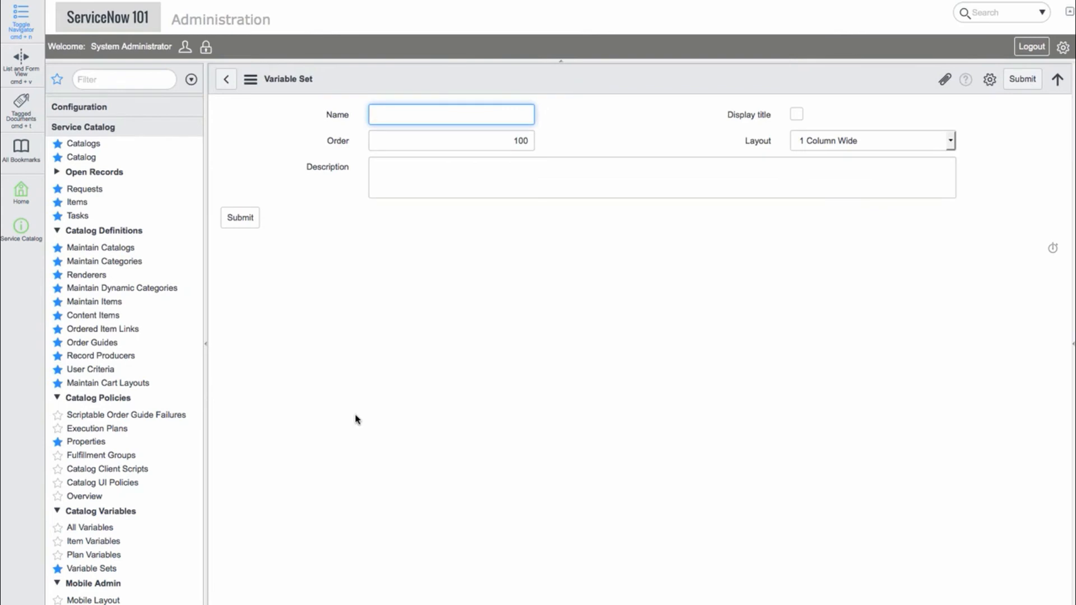
{"action": "type", "text": "Computer Variables"}
{"action": "right_click", "coordinate": [663, 78]}
{"action": "left_click", "coordinate": [679, 87]}
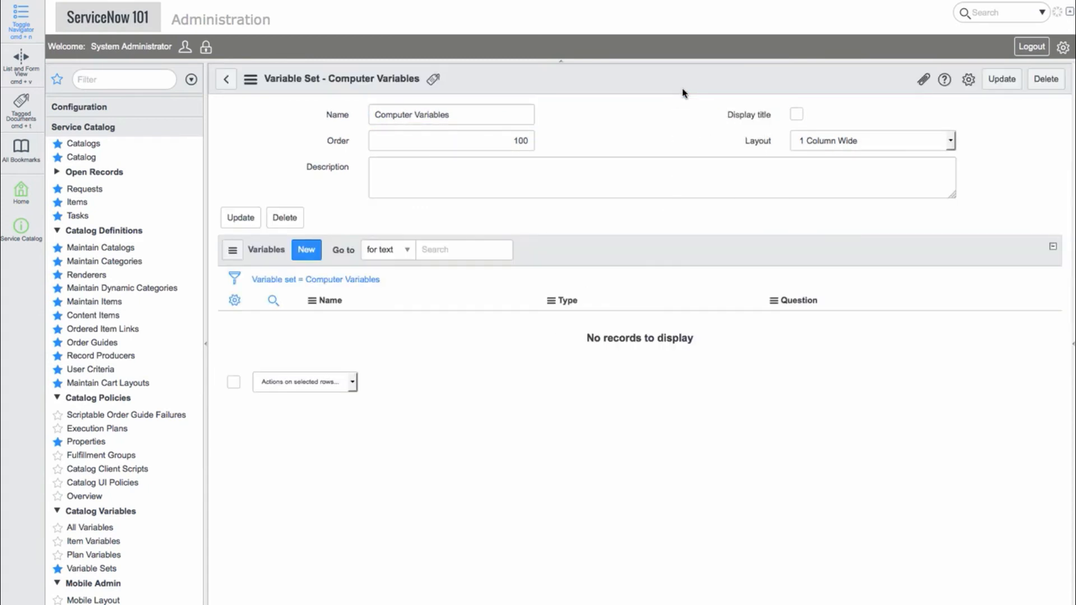
Start a new variable in the Computer Variables set and set its type to CheckBox
{"action": "left_click", "coordinate": [308, 251]}
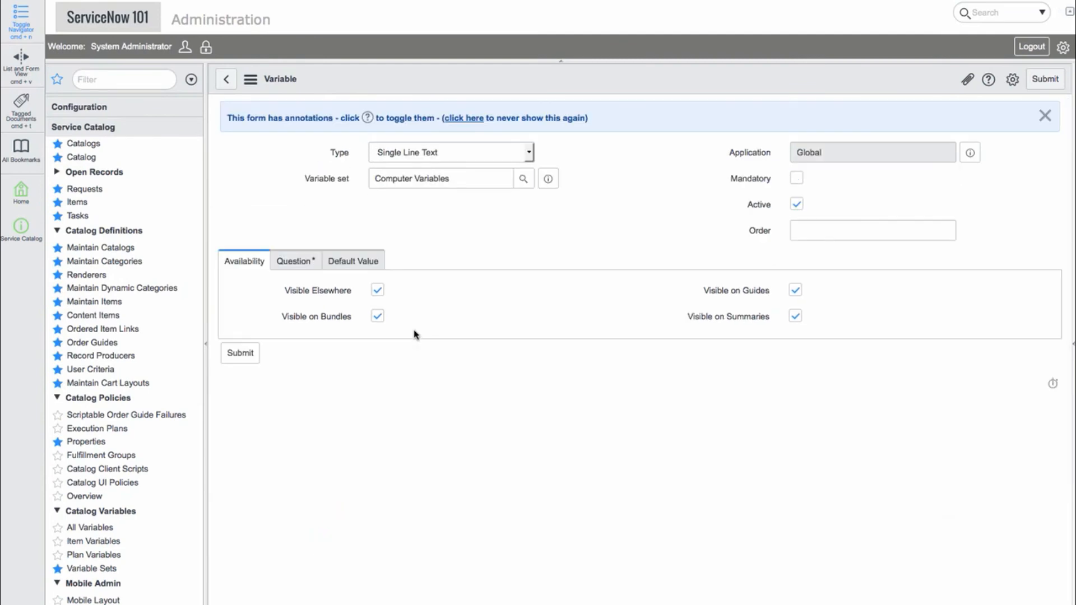
{"action": "left_click", "coordinate": [467, 154]}
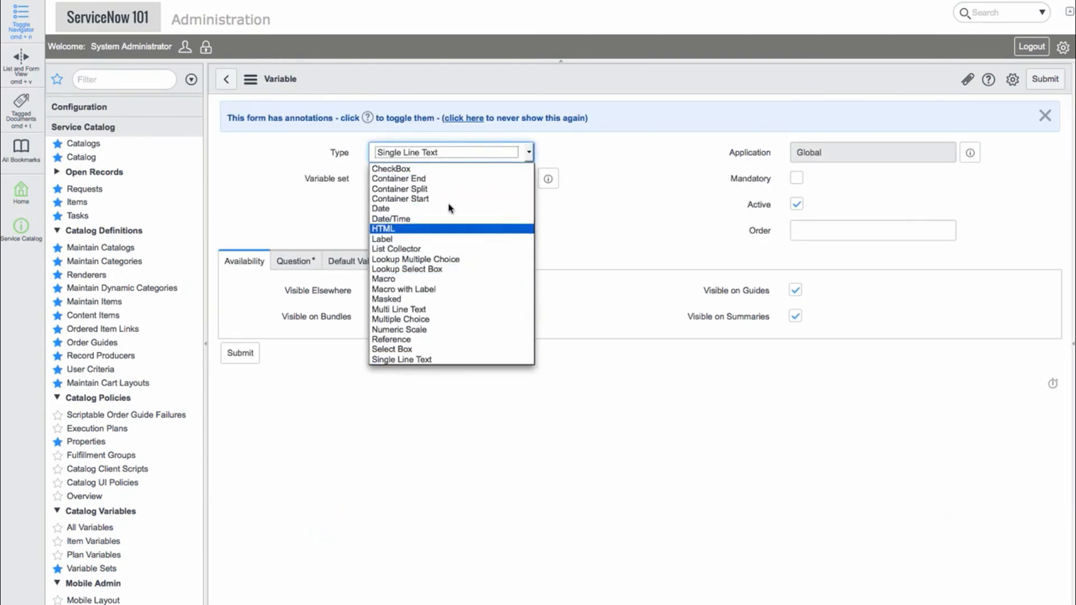
{"action": "scroll", "coordinate": [452, 169], "scroll_direction": "up", "scroll_amount": 1}
{"action": "left_click", "coordinate": [453, 169]}
{"action": "left_click", "coordinate": [453, 153]}
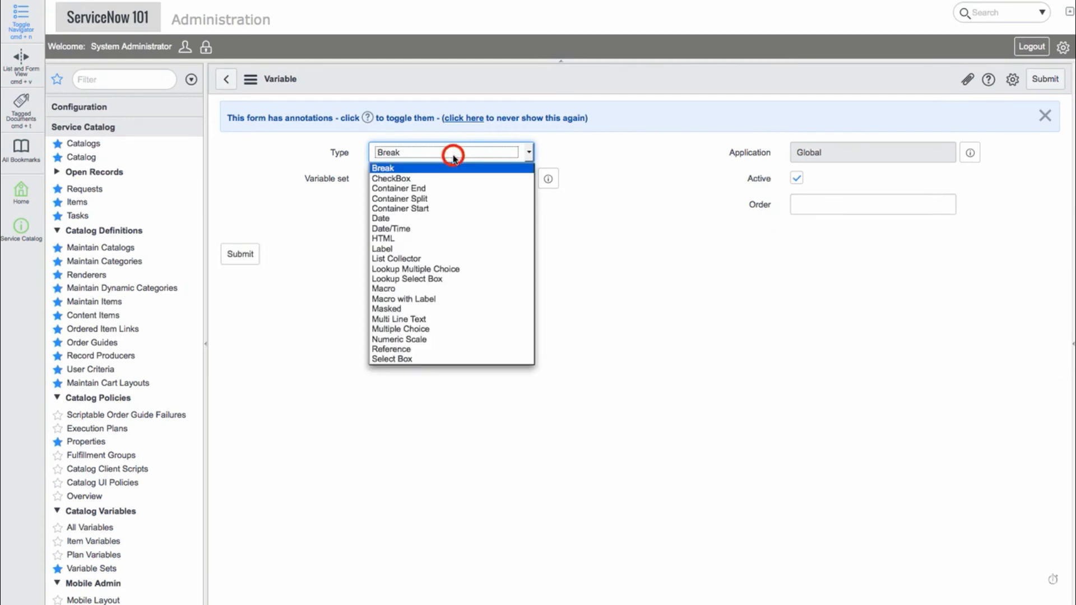
{"action": "left_click", "coordinate": [451, 180]}
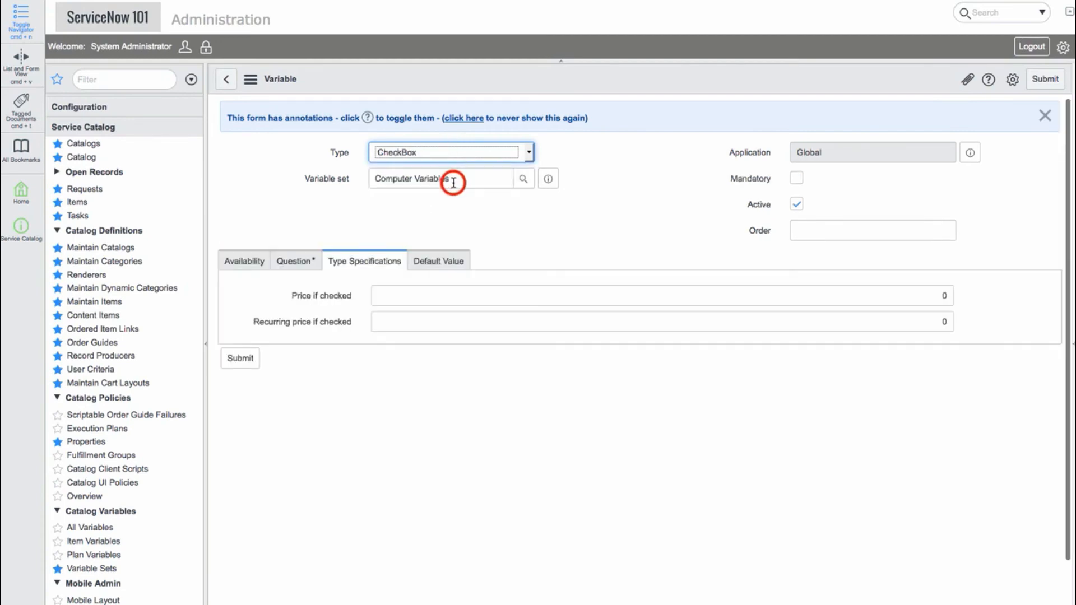
Give the checkbox variable the question "Insurance", name "insurance" and order 100, and submit it
{"action": "left_click", "coordinate": [303, 258]}
{"action": "left_click", "coordinate": [409, 295]}
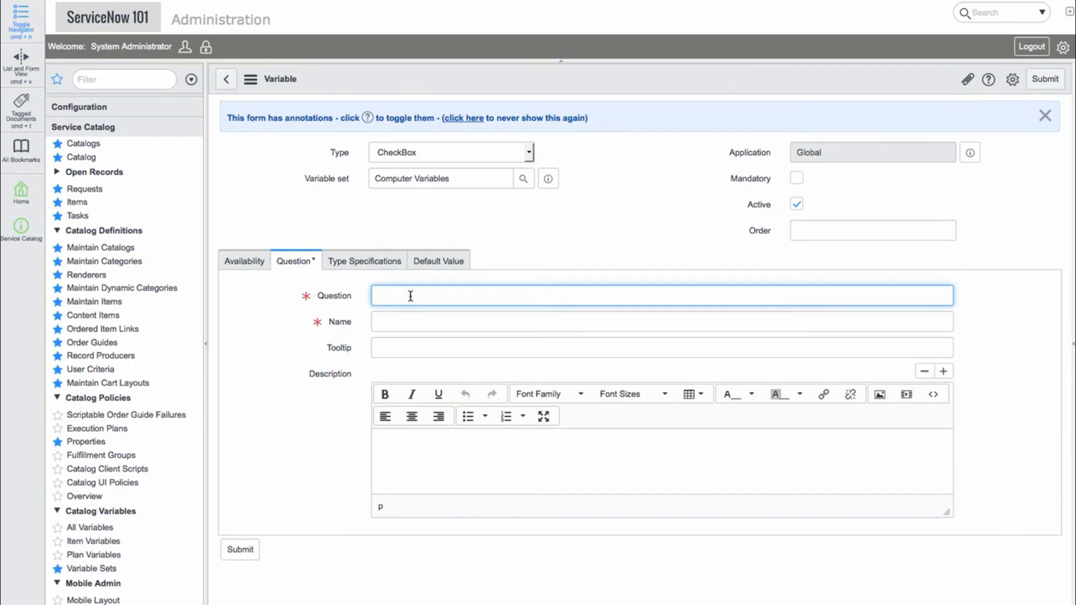
{"action": "type", "text": "Ins"}
{"action": "key", "text": "Tab"}
{"action": "type", "text": "insurance"}
{"action": "left_click", "coordinate": [823, 233]}
{"action": "type", "text": "100"}
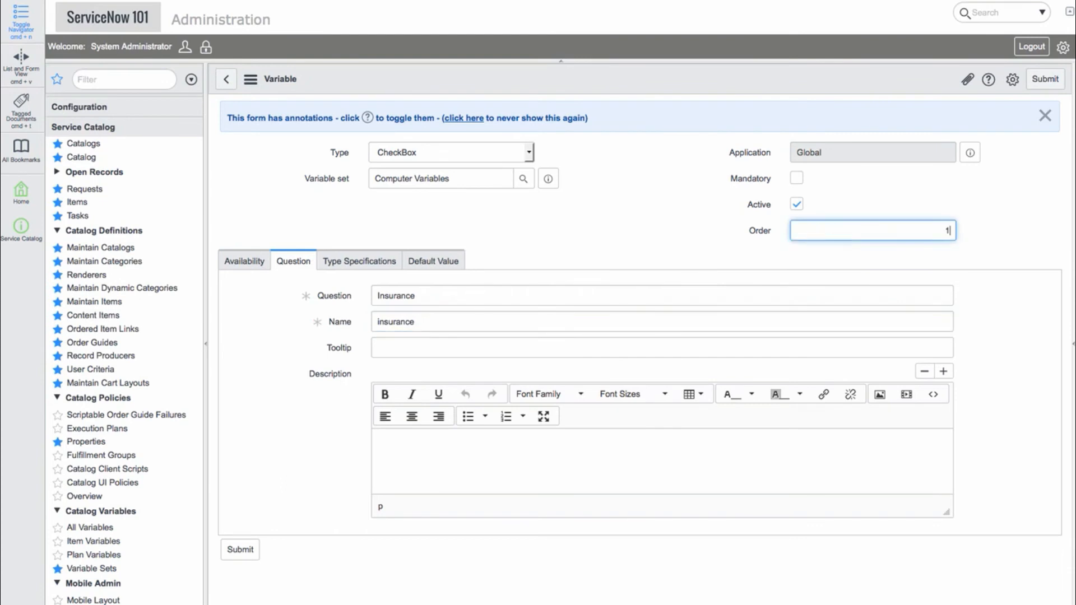
{"action": "left_click", "coordinate": [1040, 83]}
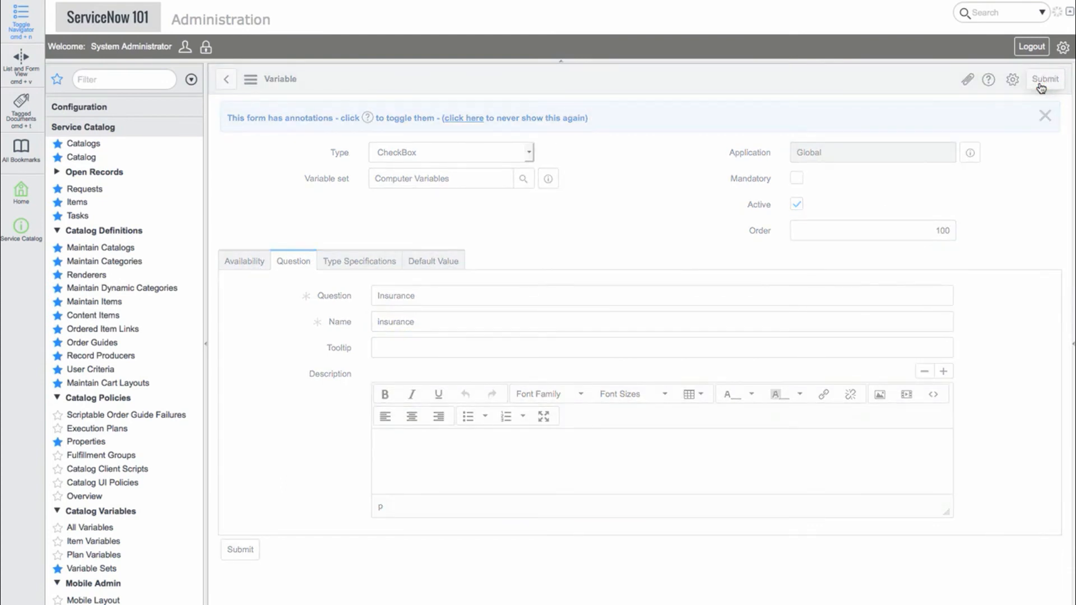
Start a new Select Box variable in the Computer Variables set with question "Storage" and name "storage"
{"action": "left_click", "coordinate": [315, 253]}
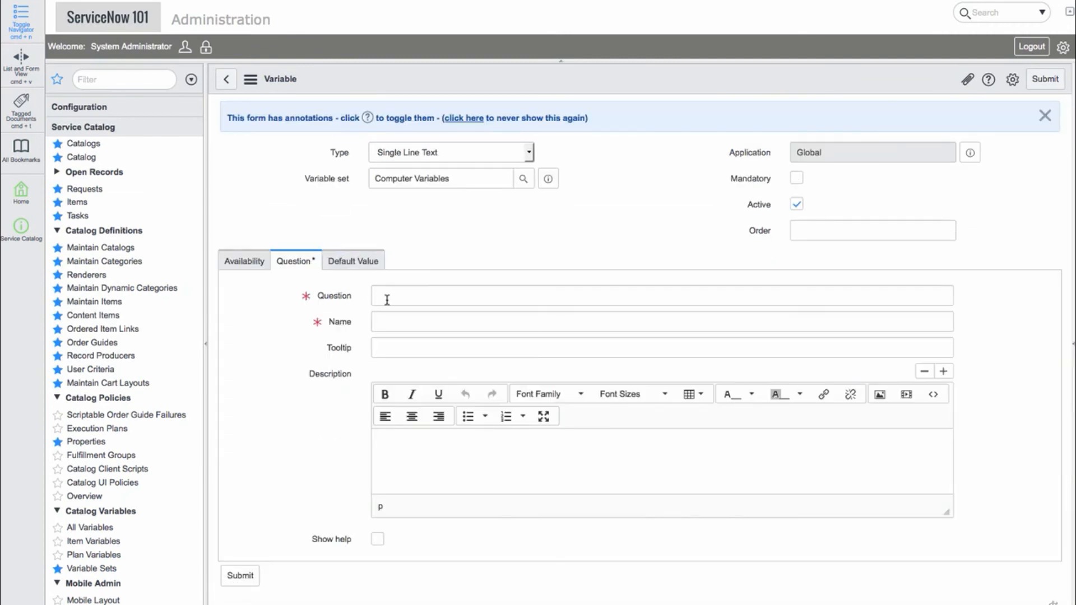
{"action": "left_click", "coordinate": [449, 152]}
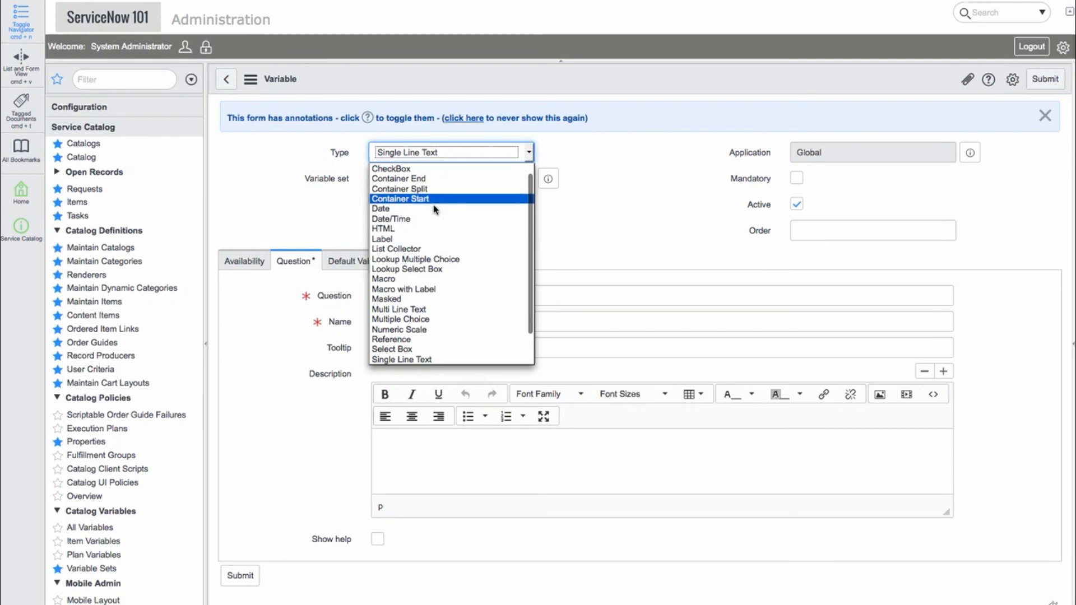
{"action": "left_click", "coordinate": [437, 349]}
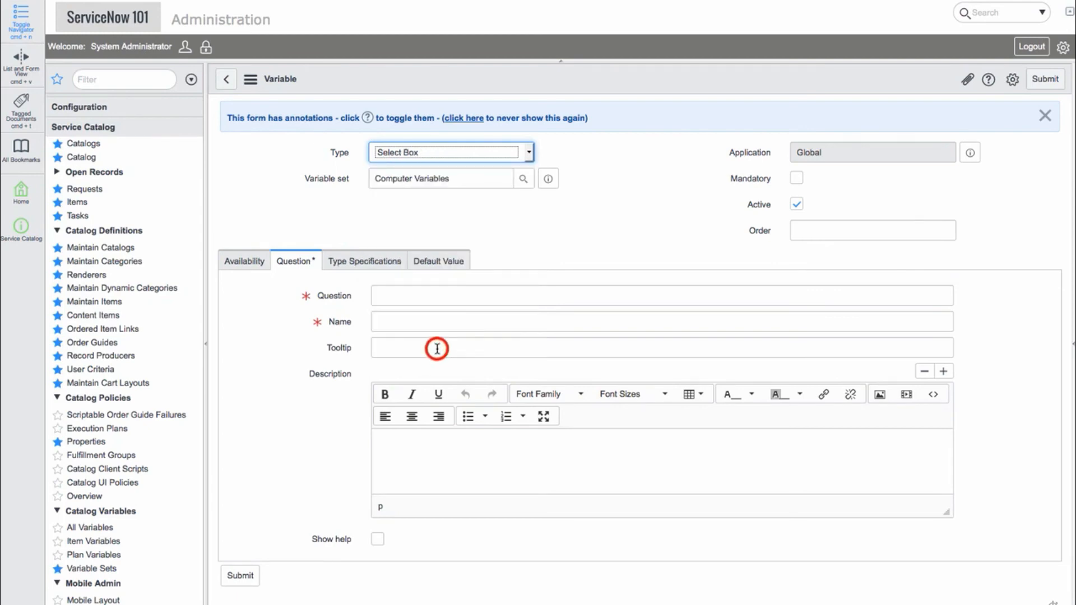
{"action": "left_click", "coordinate": [421, 297]}
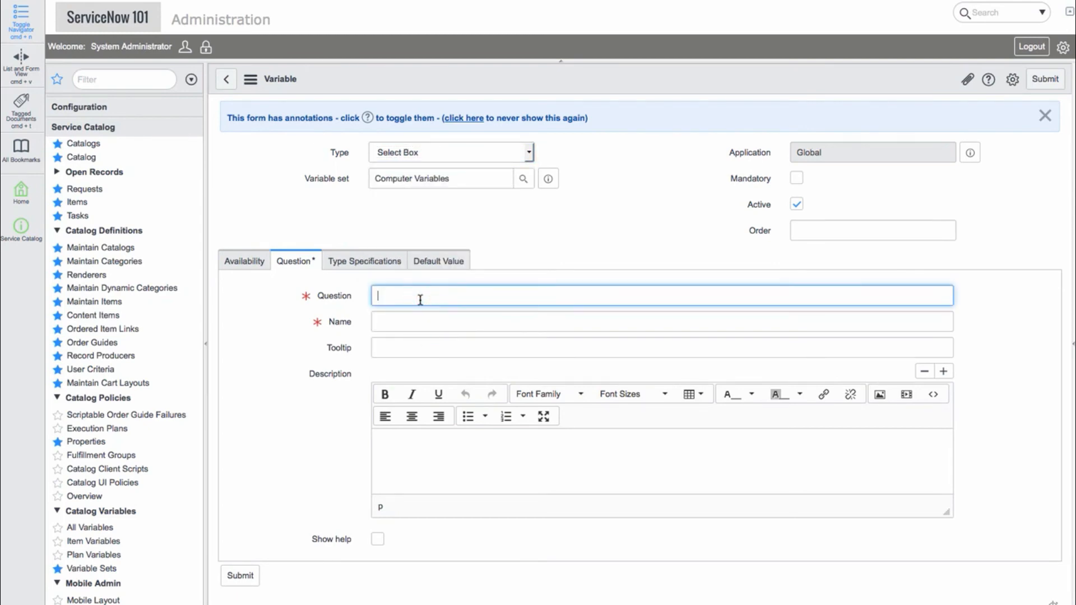
{"action": "type", "text": "Storage"}
{"action": "key", "text": "Tab"}
{"action": "type", "text": "s"}
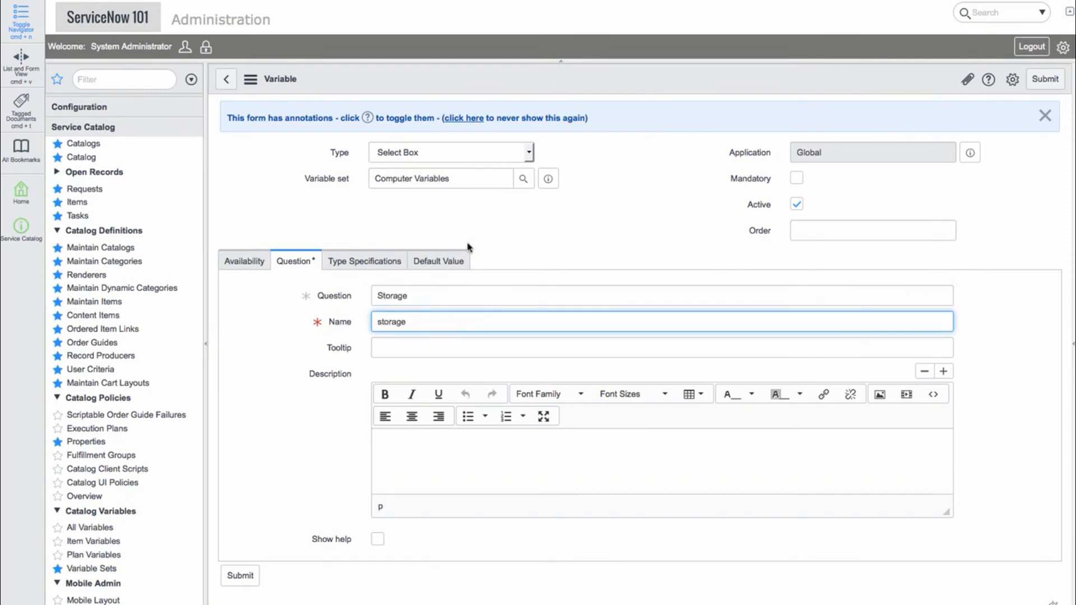
Set the Storage variable's order to 200 and save it, staying on its form
{"action": "right_click", "coordinate": [793, 80]}
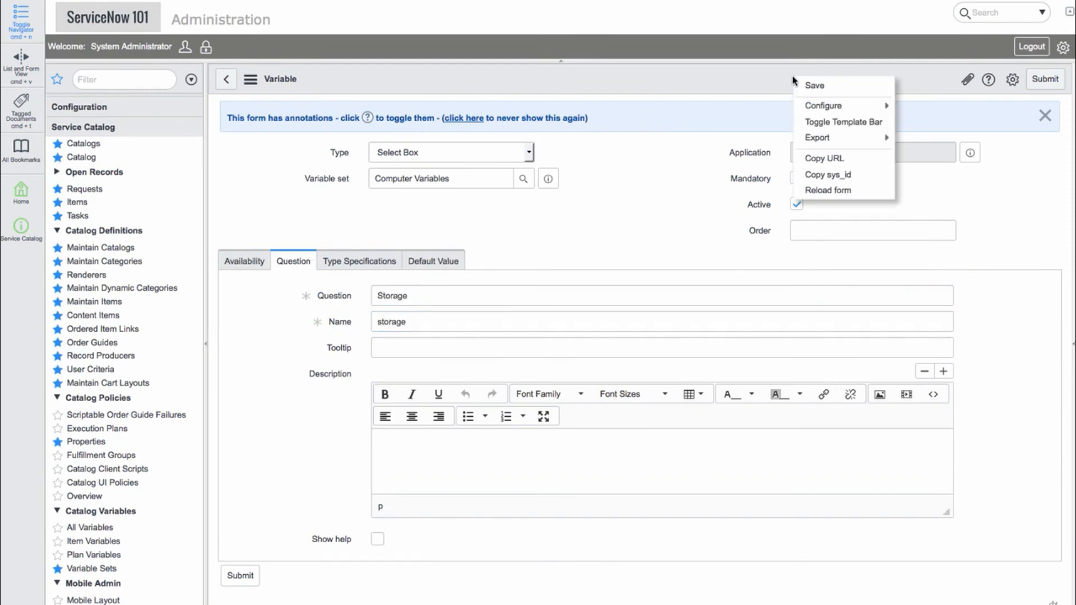
{"action": "left_click", "coordinate": [692, 235]}
{"action": "left_click", "coordinate": [832, 230]}
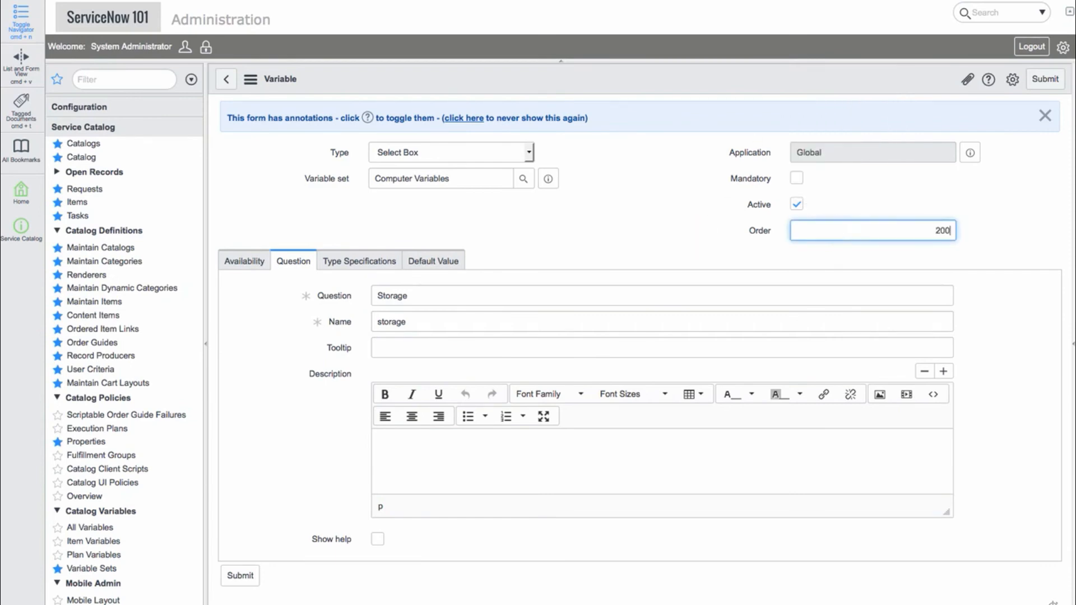
{"action": "right_click", "coordinate": [660, 89]}
{"action": "left_click", "coordinate": [668, 95]}
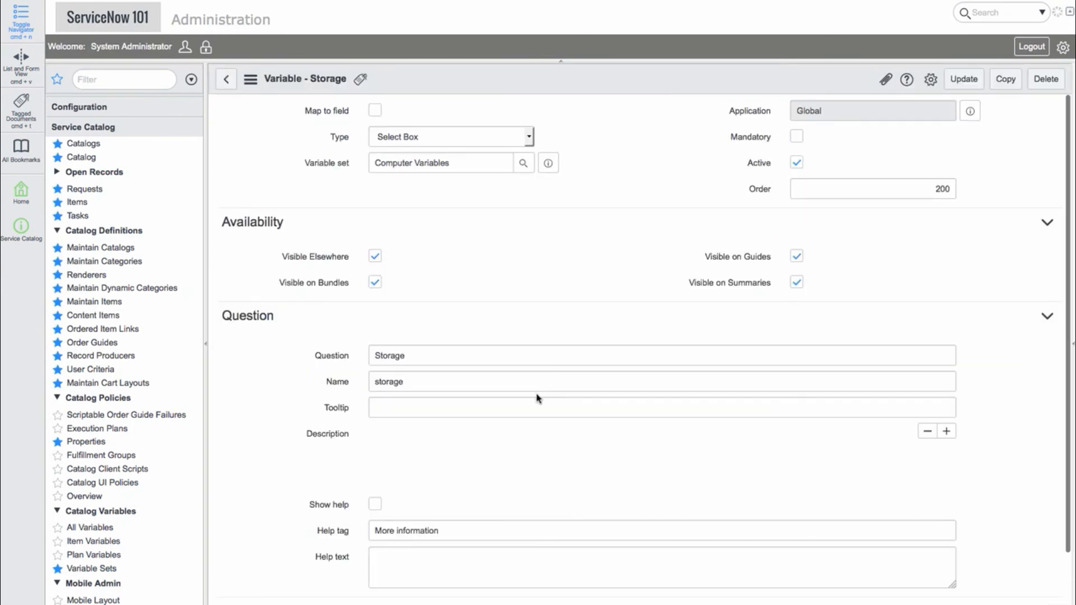
Add a question choice to the Storage variable with text "500GB" and value 500, and submit it
{"action": "scroll", "coordinate": [536, 398], "scroll_direction": "down", "scroll_amount": 2}
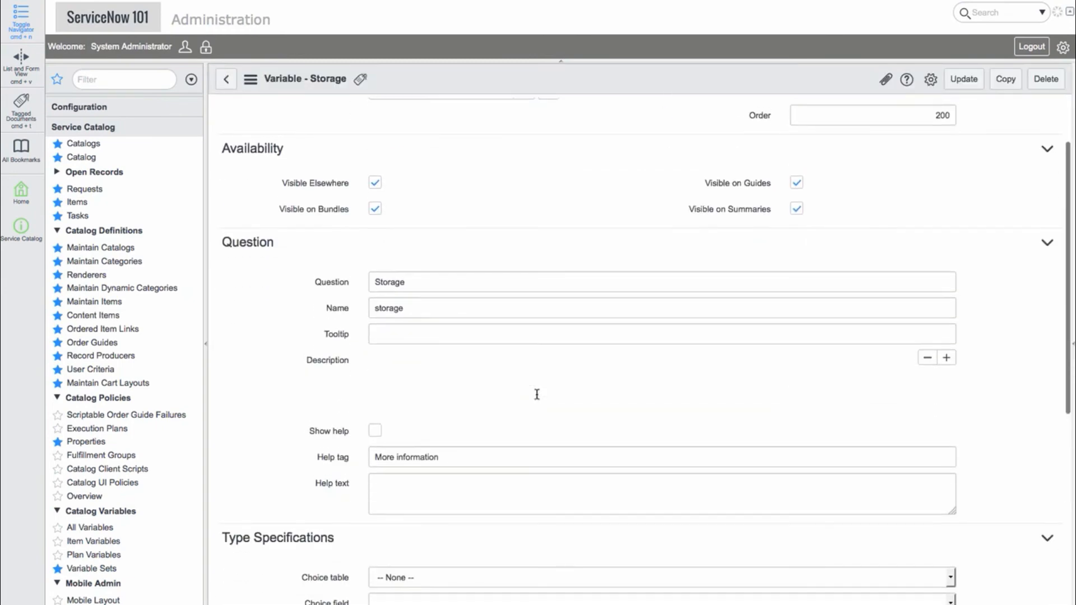
{"action": "scroll", "coordinate": [538, 398], "scroll_direction": "down", "scroll_amount": 3}
{"action": "left_click", "coordinate": [343, 475]}
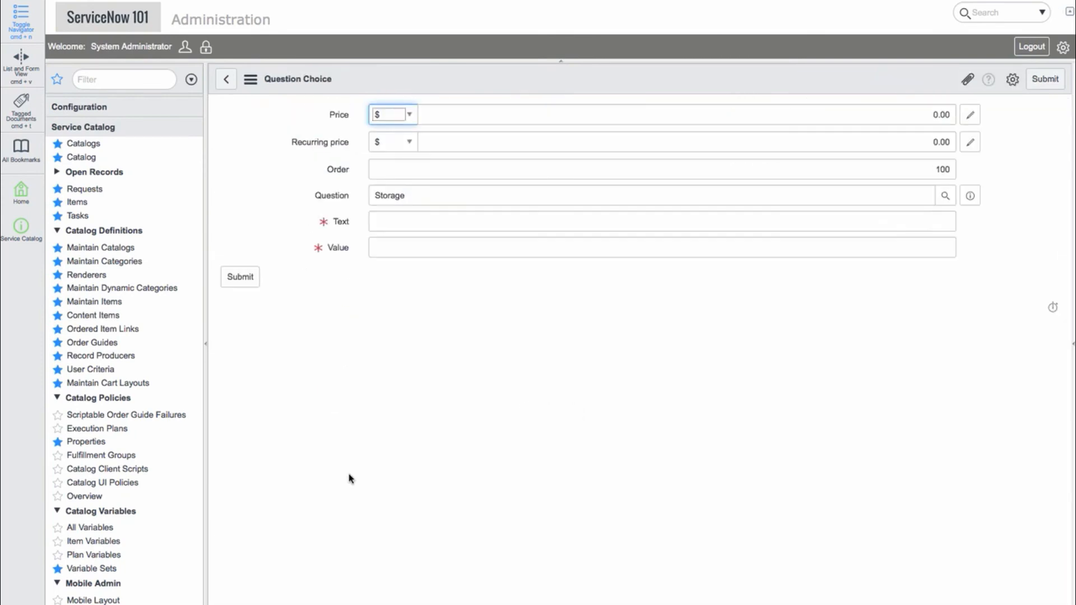
{"action": "left_click", "coordinate": [518, 227]}
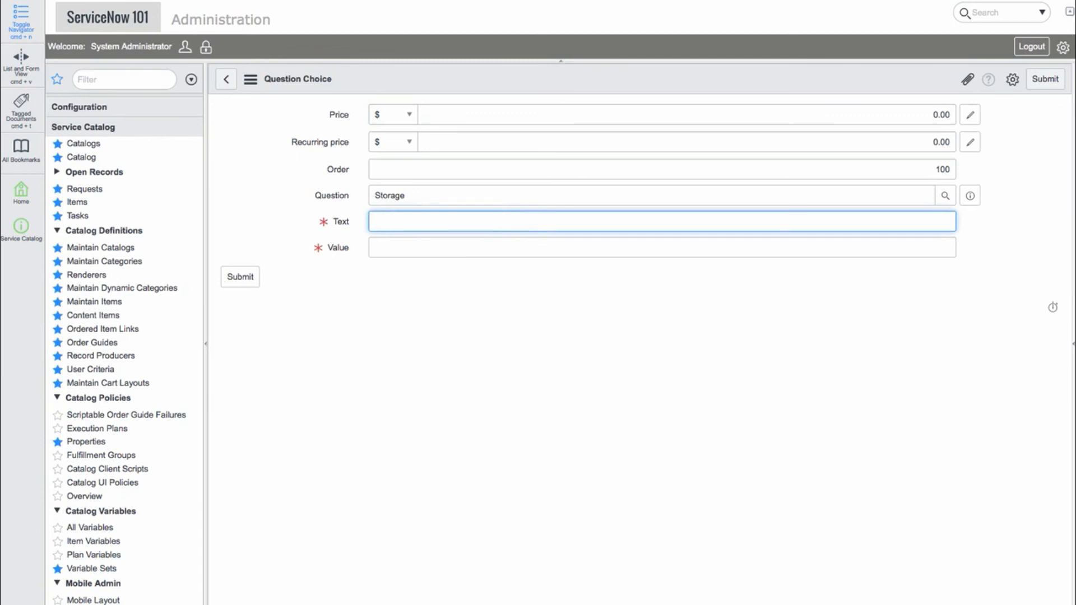
{"action": "key", "text": "Tab"}
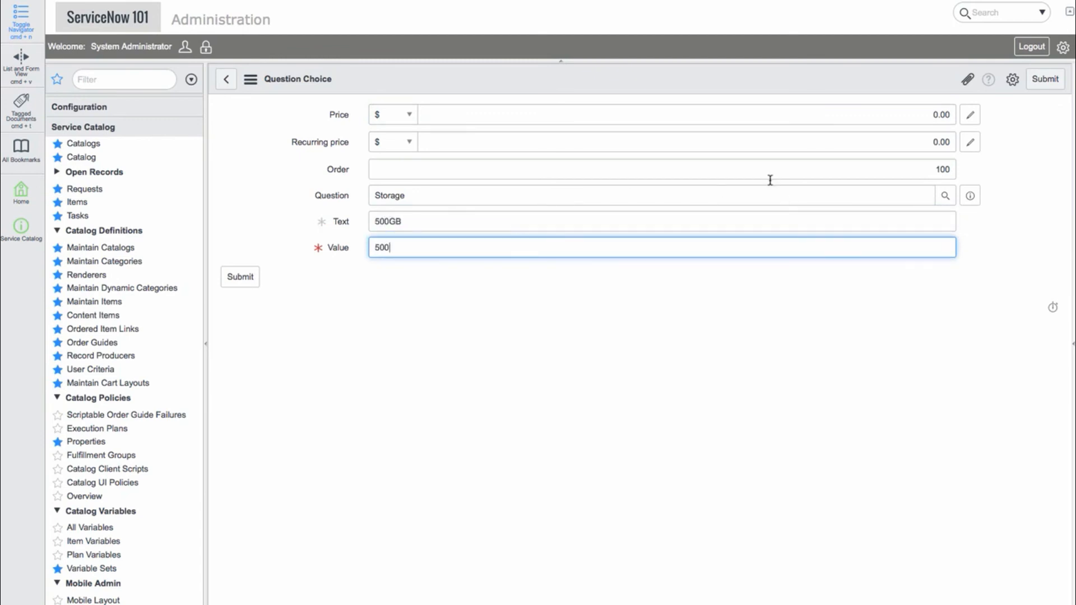
{"action": "left_click", "coordinate": [1046, 80]}
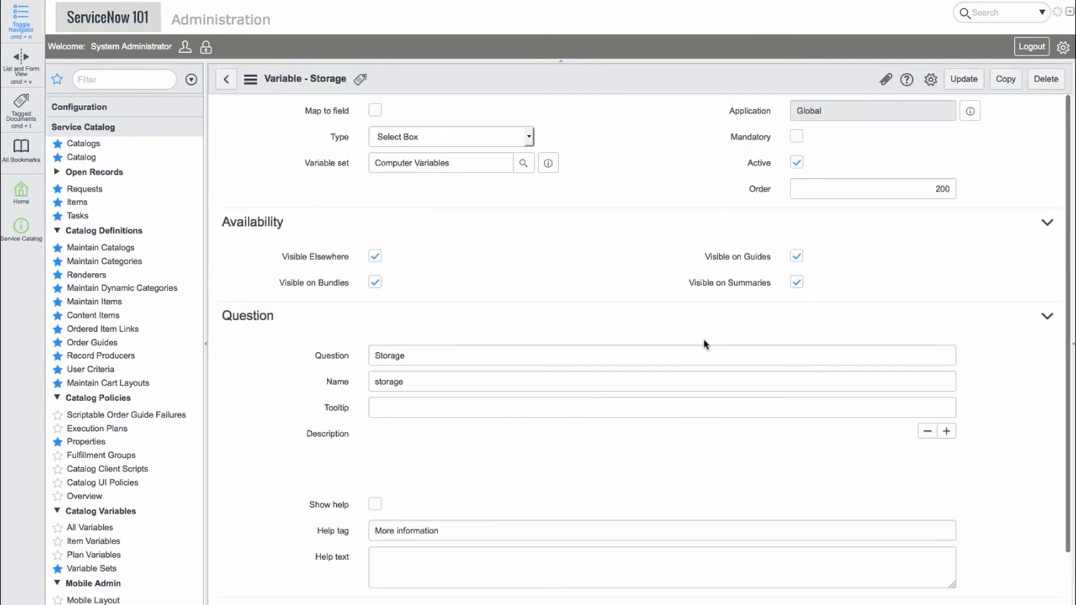
Add another Storage question choice with text "1TB" and value 1000, fill in its price, and submit it
{"action": "scroll", "coordinate": [704, 340], "scroll_direction": "up", "scroll_amount": 1}
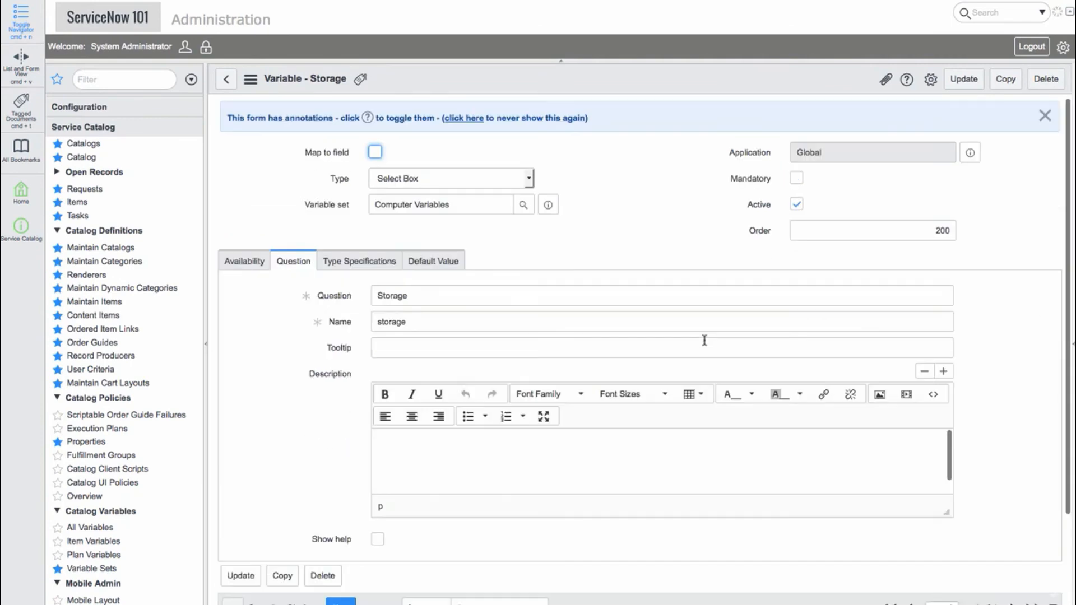
{"action": "scroll", "coordinate": [704, 340], "scroll_direction": "down", "scroll_amount": 3}
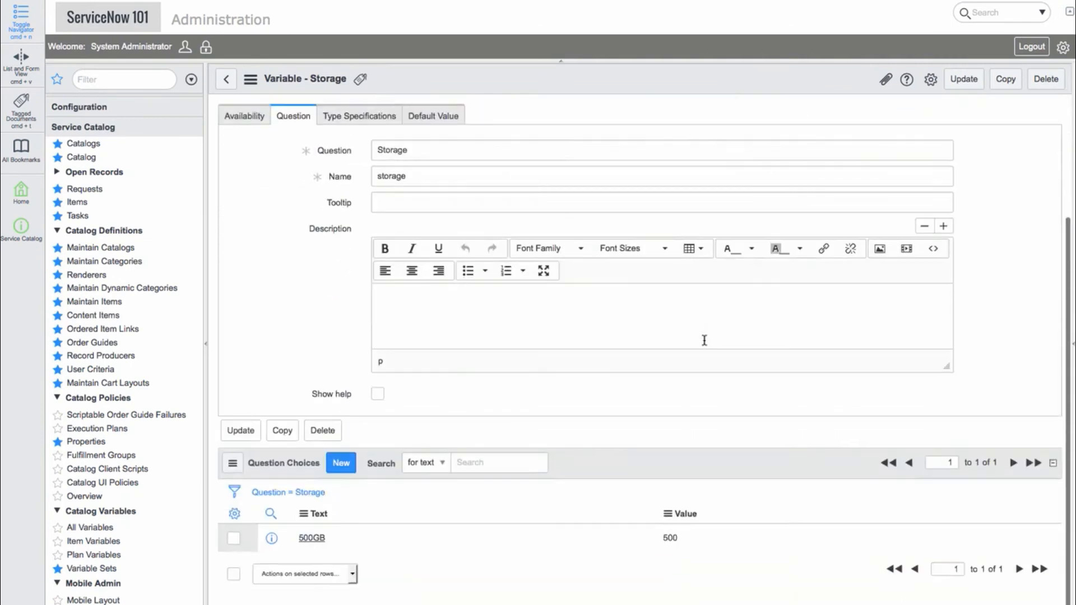
{"action": "left_click", "coordinate": [341, 463]}
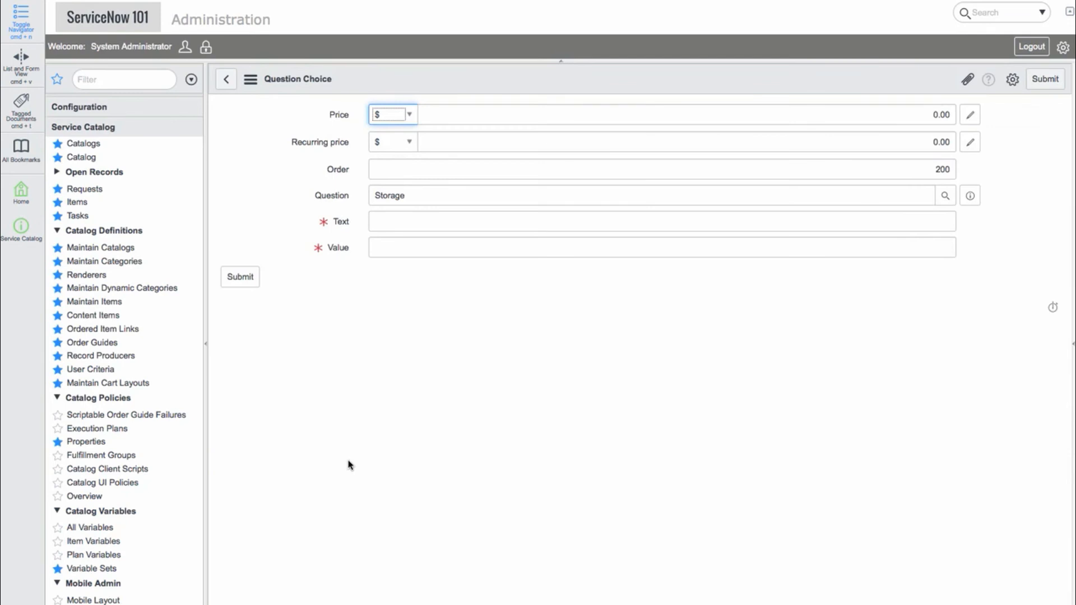
{"action": "left_click", "coordinate": [471, 221]}
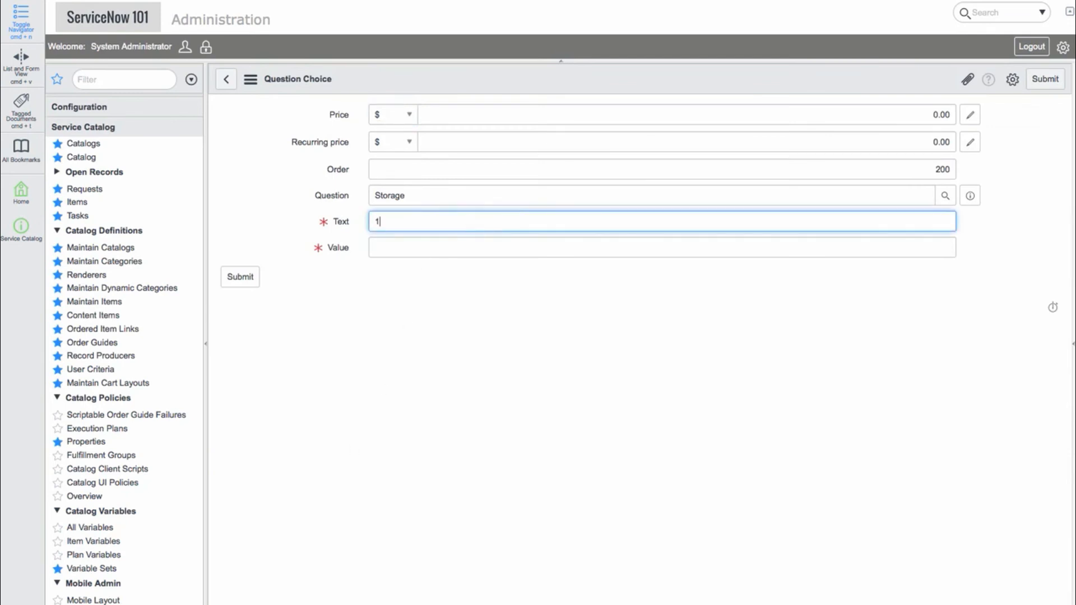
{"action": "left_click", "coordinate": [375, 247]}
{"action": "type", "text": "2"}
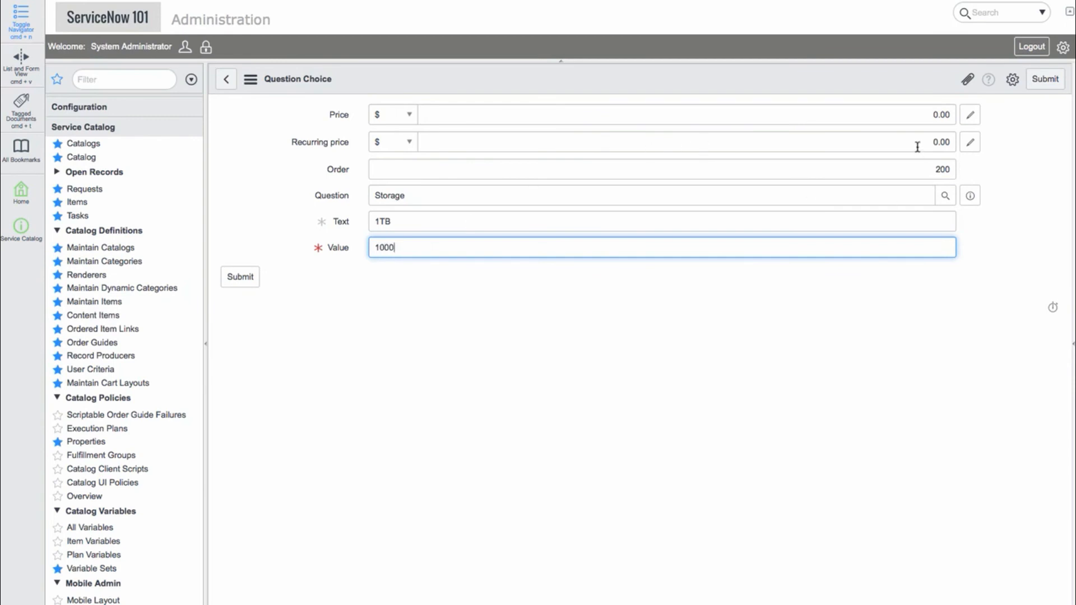
{"action": "left_click", "coordinate": [917, 115]}
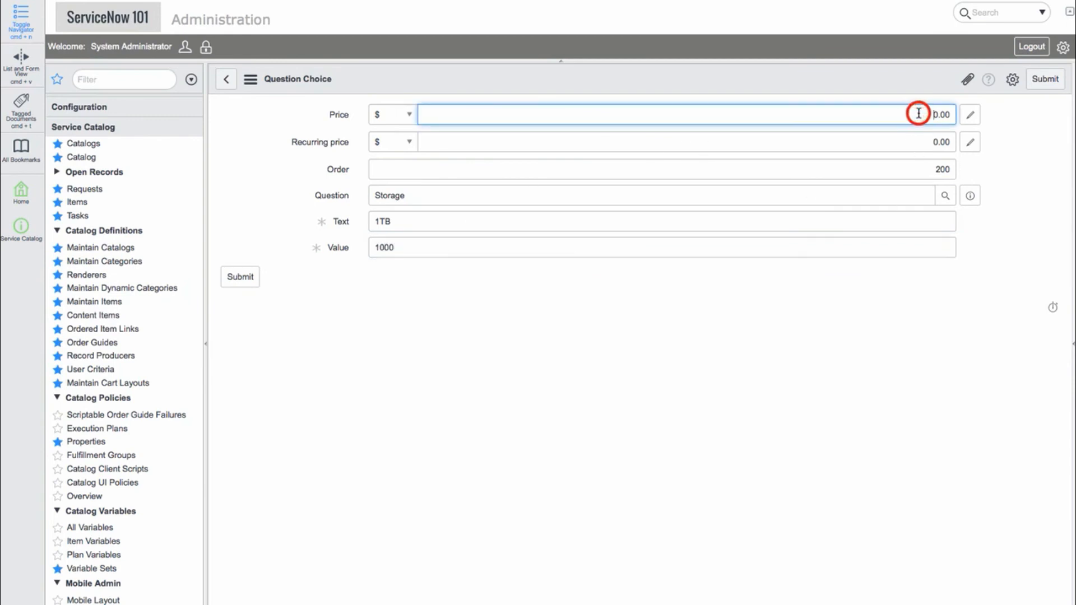
{"action": "left_click", "coordinate": [240, 277]}
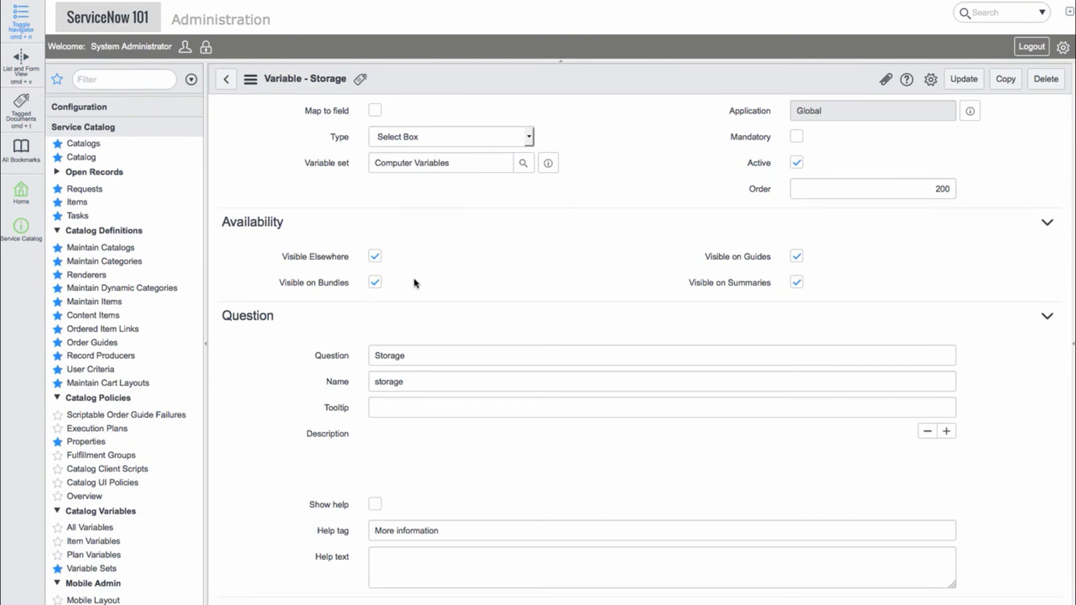
Update the Storage variable, the Computer Variables set and the Desktop Computer item, returning to the catalog items list
{"action": "left_click", "coordinate": [975, 84]}
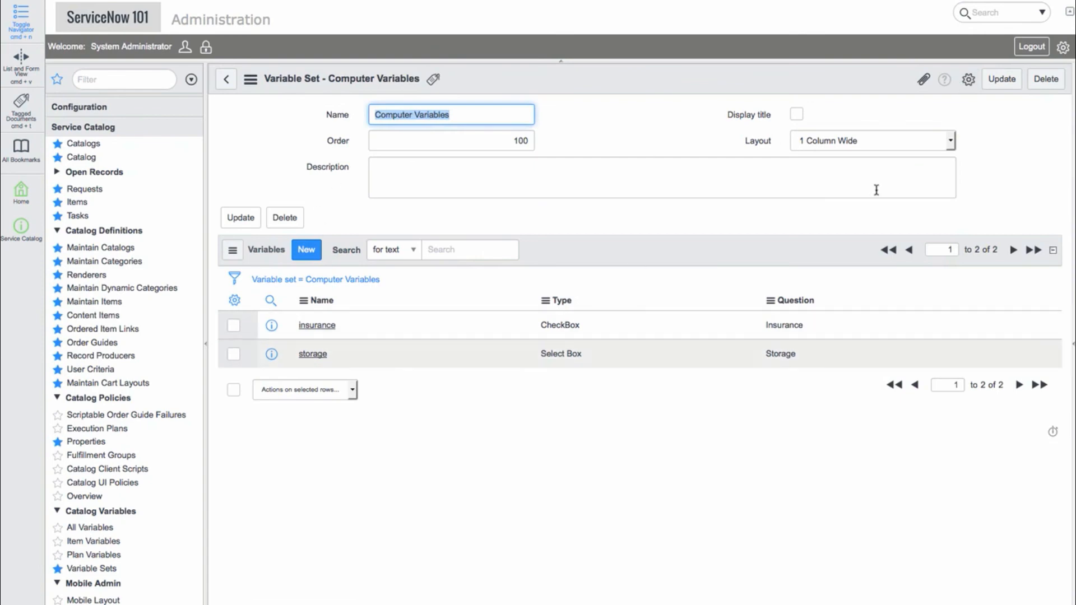
{"action": "left_click", "coordinate": [1005, 79]}
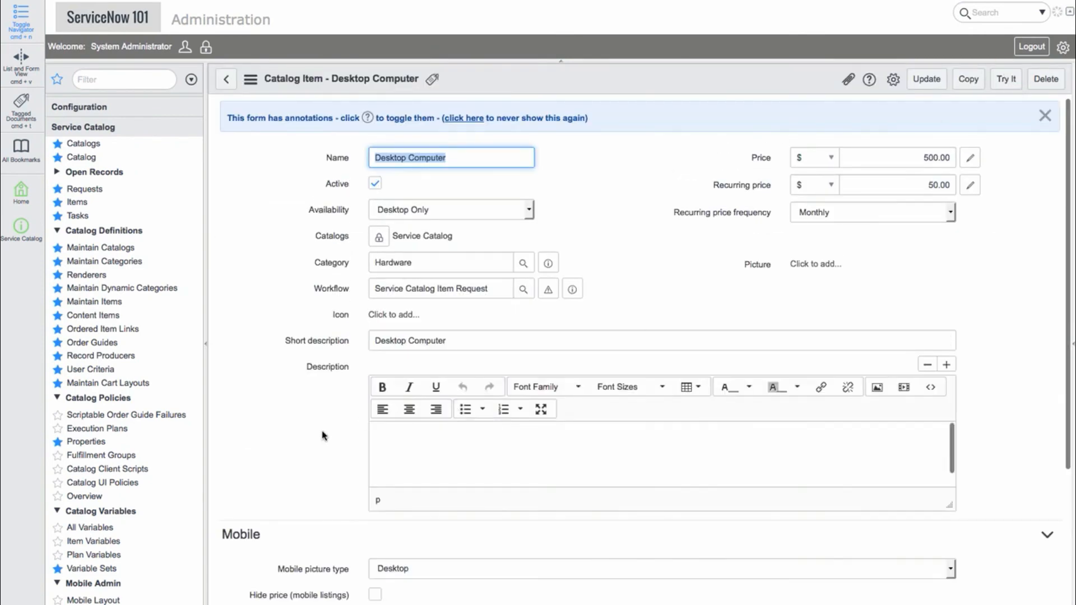
{"action": "scroll", "coordinate": [323, 435], "scroll_direction": "down", "scroll_amount": 2}
{"action": "scroll", "coordinate": [322, 435], "scroll_direction": "down", "scroll_amount": 1}
{"action": "left_click", "coordinate": [936, 82]}
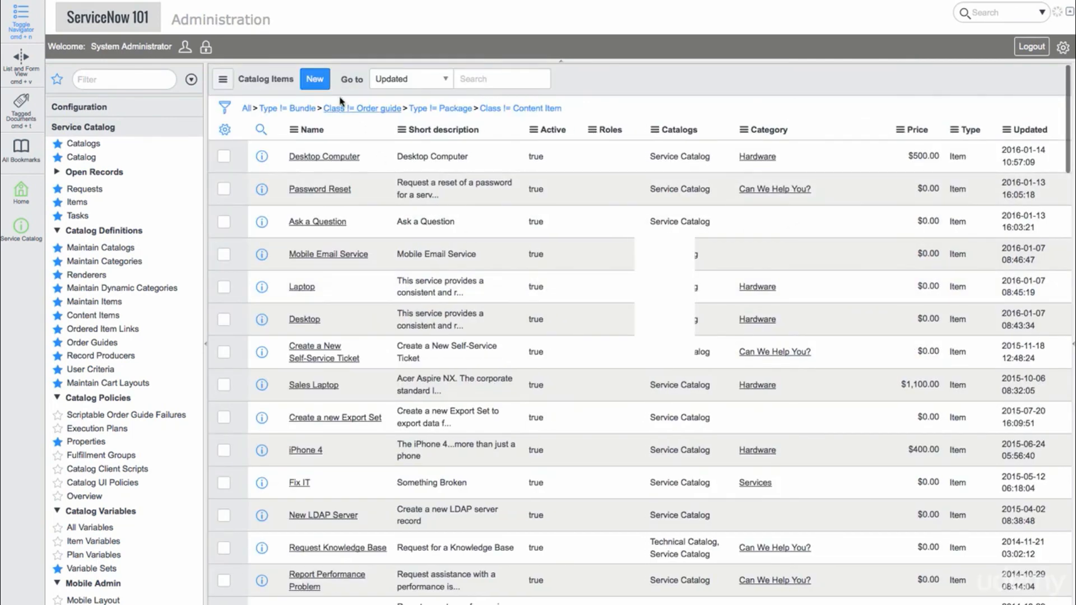
Start a new catalog item named "Laptop Computer" in the Service Catalog and assign it to the Hardware category
{"action": "left_click", "coordinate": [320, 81]}
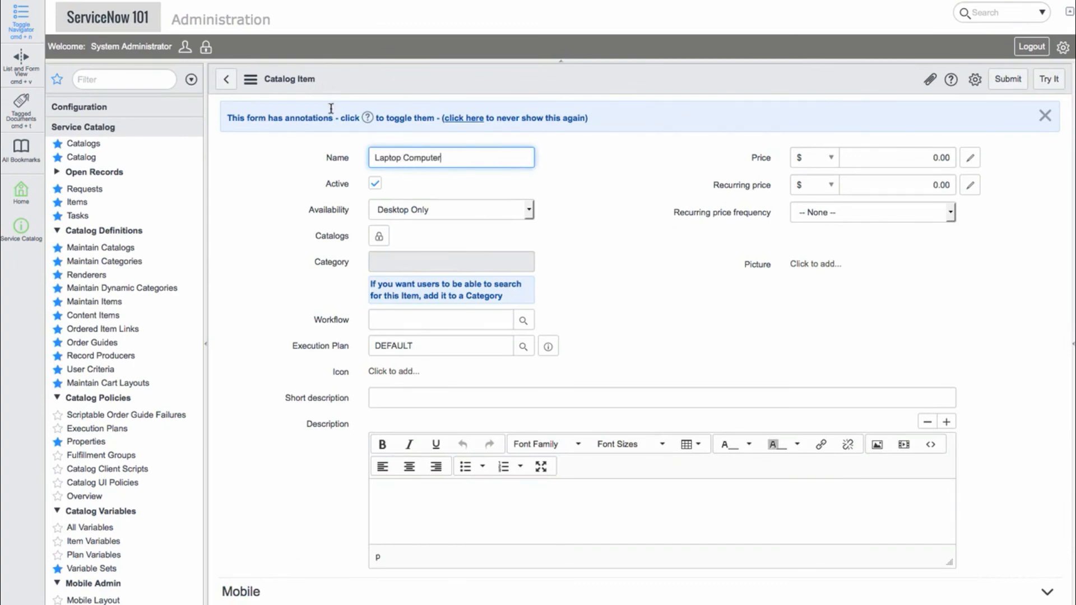
{"action": "left_click", "coordinate": [378, 236]}
{"action": "type", "text": "ser"}
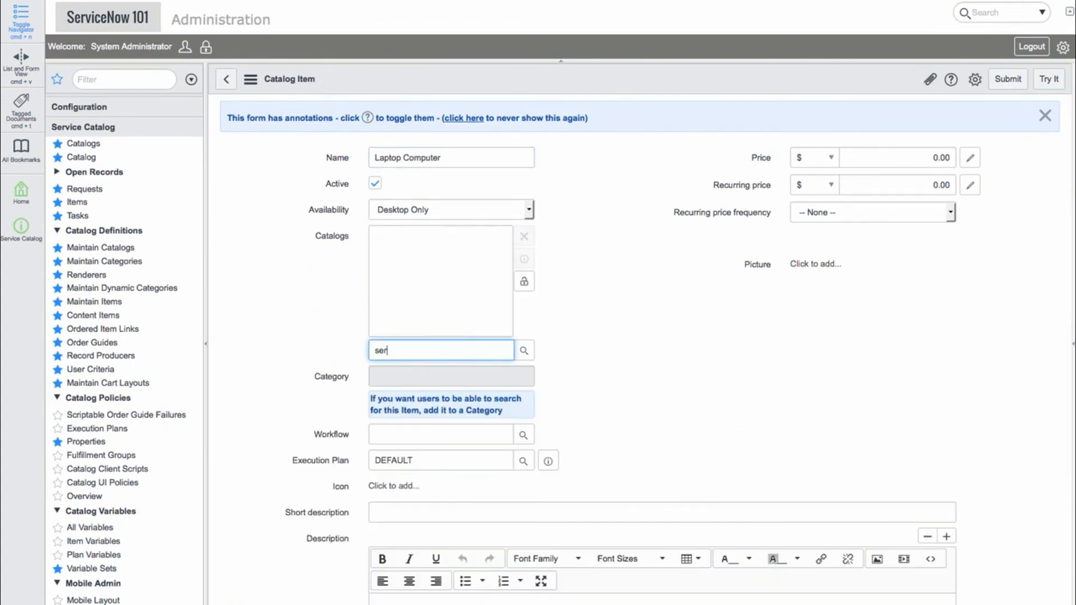
{"action": "type", "text": "vice"}
{"action": "left_click", "coordinate": [428, 368]}
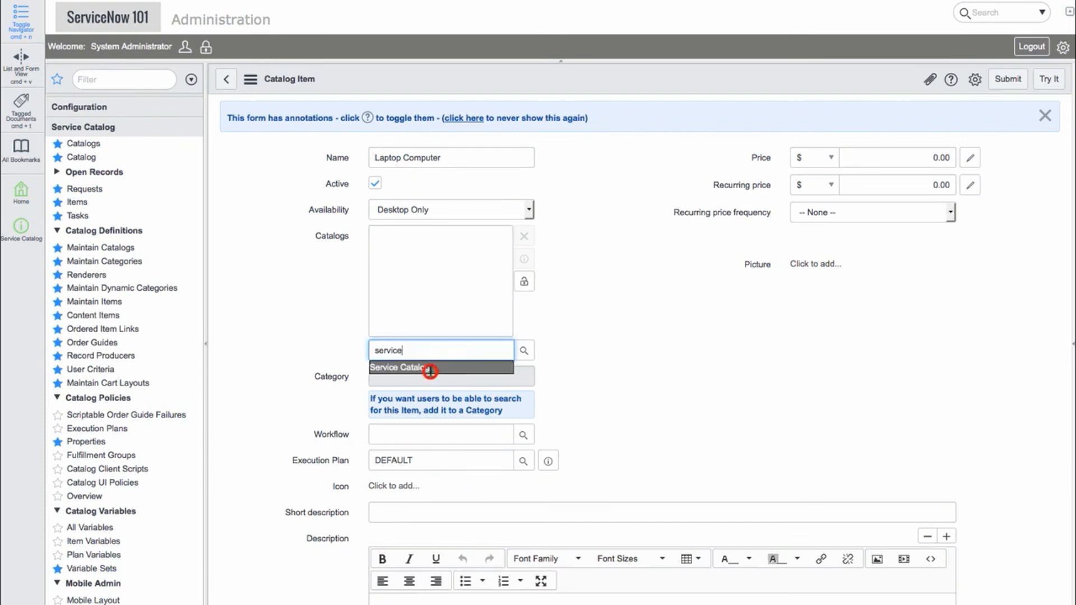
{"action": "left_click", "coordinate": [430, 373]}
{"action": "type", "text": "ha"}
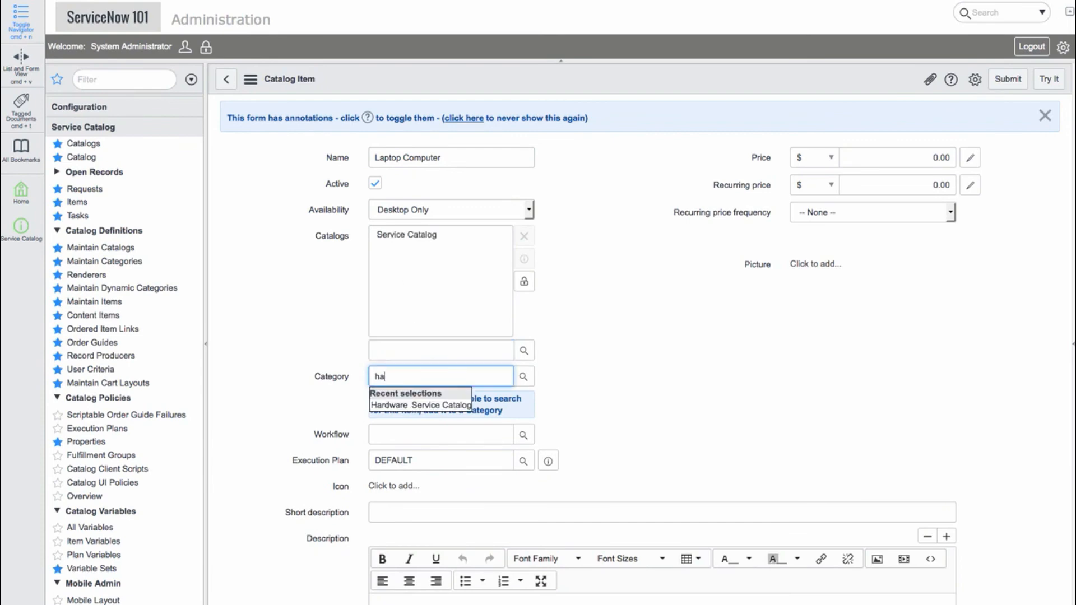
{"action": "left_click", "coordinate": [435, 405]}
Set the laptop item's workflow to Service Catalog Item Request and its short description to "Laptop Computer"
{"action": "left_click", "coordinate": [475, 408]}
{"action": "left_click", "coordinate": [446, 433]}
{"action": "left_click", "coordinate": [542, 454]}
{"action": "type", "text": "Laptop Computer"}
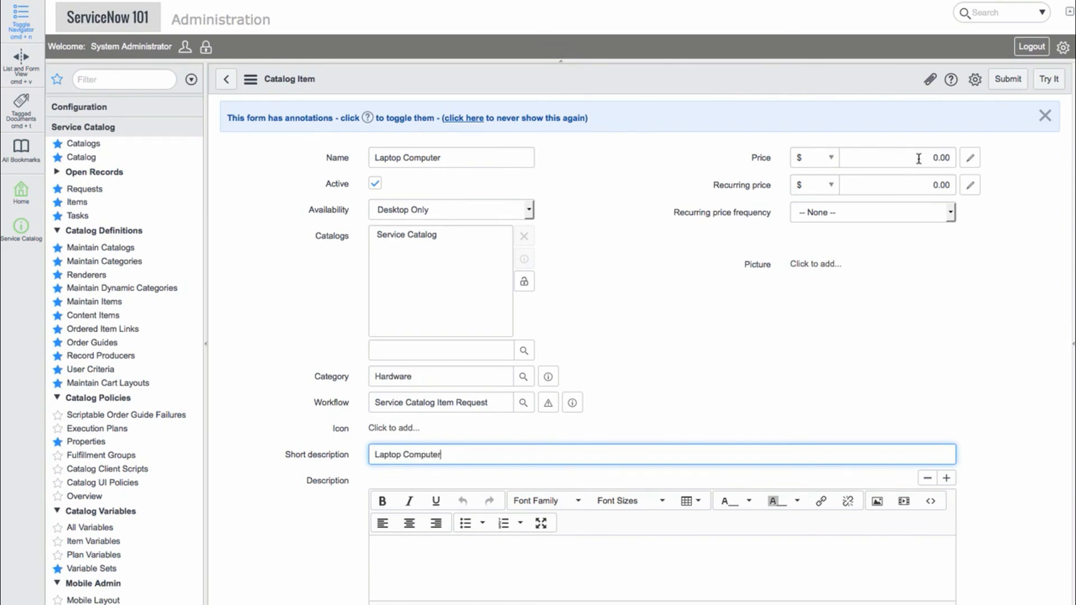
Set the laptop item's price to $800.00 and its recurring price to $50.00 with a Monthly frequency
{"action": "left_click", "coordinate": [919, 159]}
{"action": "type", "text": "80"}
{"action": "left_click", "coordinate": [920, 184]}
{"action": "type", "text": "5"}
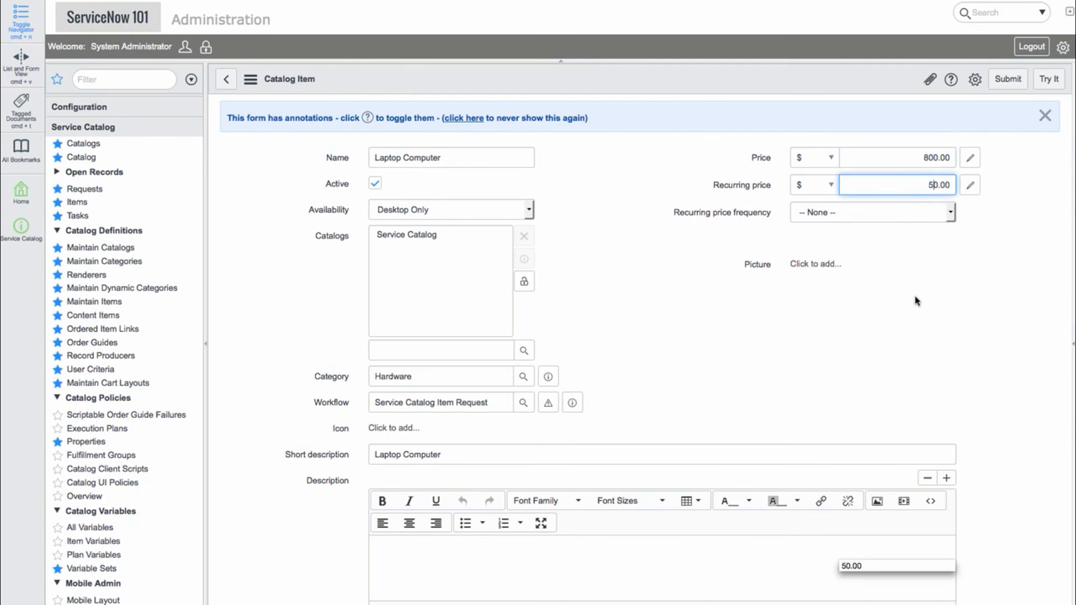
{"action": "scroll", "coordinate": [917, 301], "scroll_direction": "down", "scroll_amount": 2}
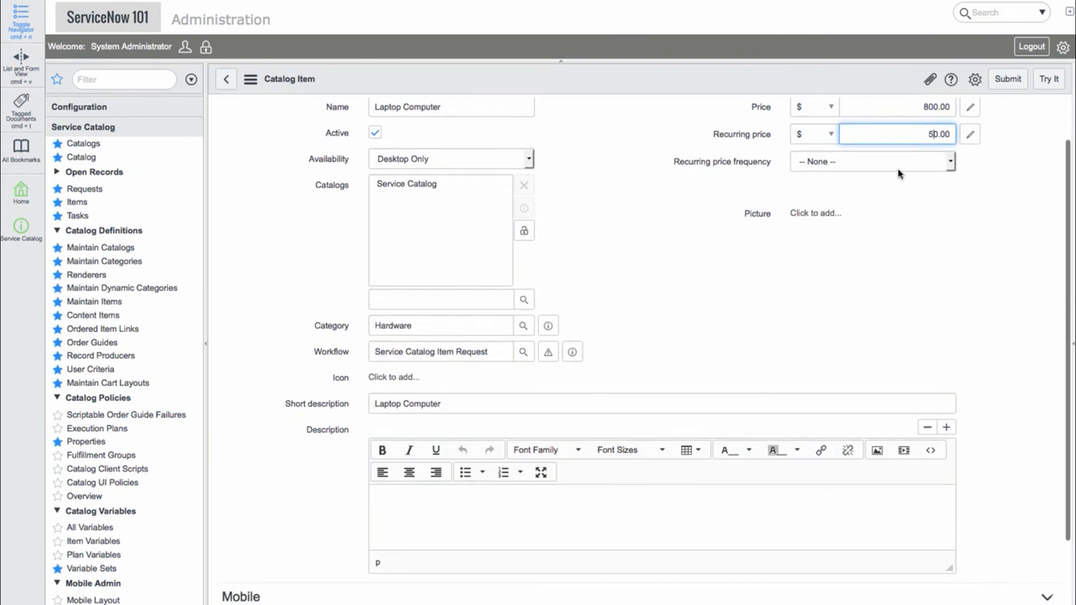
{"action": "left_click", "coordinate": [896, 167]}
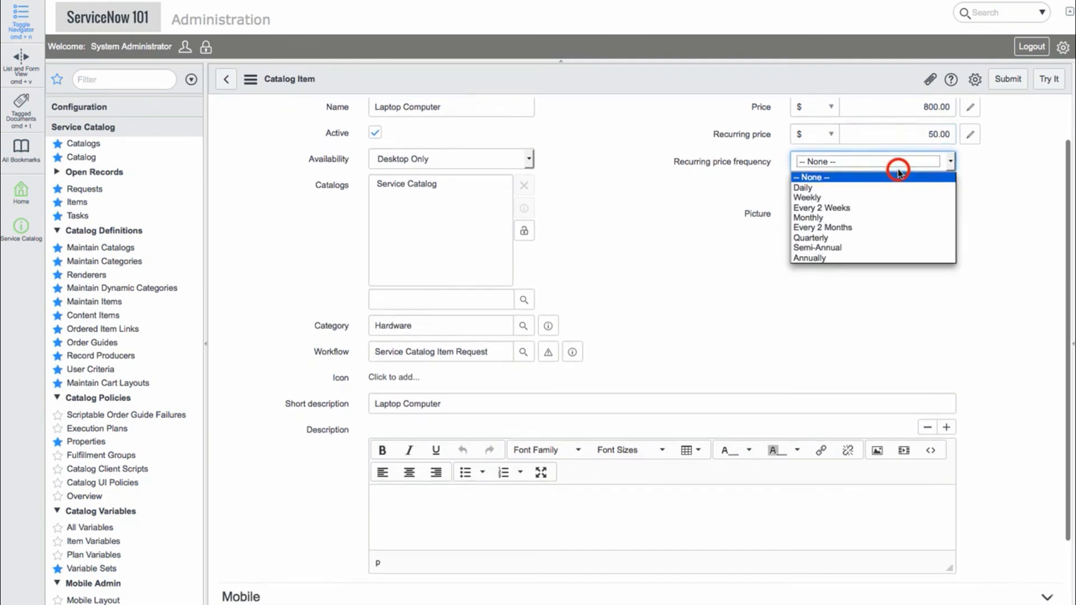
{"action": "left_click", "coordinate": [877, 218]}
Save the Laptop Computer item, staying on its form, and show its related Variable Sets list
{"action": "scroll", "coordinate": [878, 221], "scroll_direction": "down", "scroll_amount": 3}
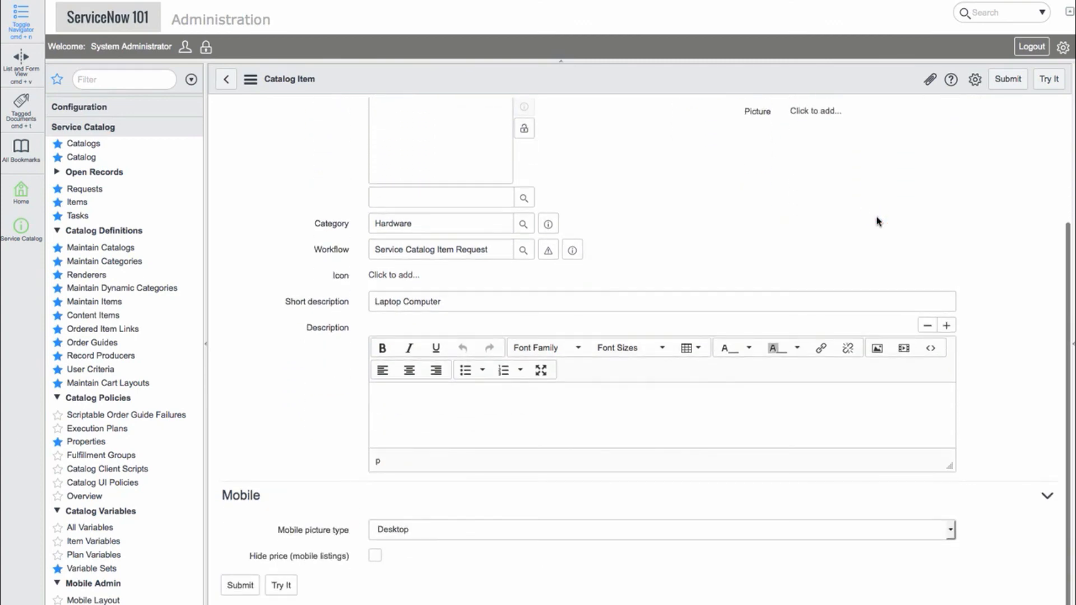
{"action": "right_click", "coordinate": [766, 83]}
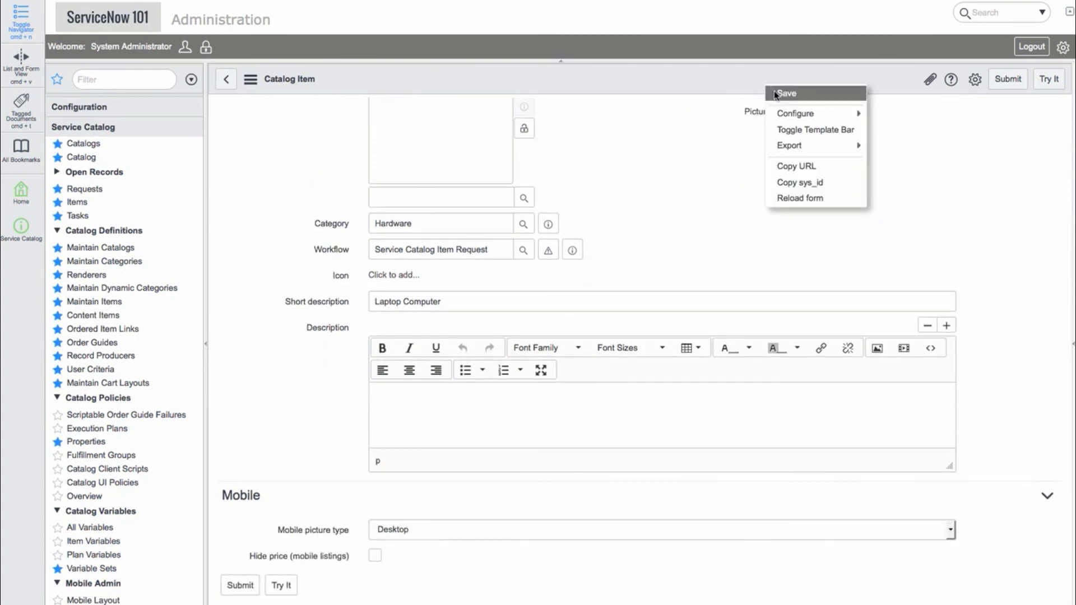
{"action": "left_click", "coordinate": [773, 89]}
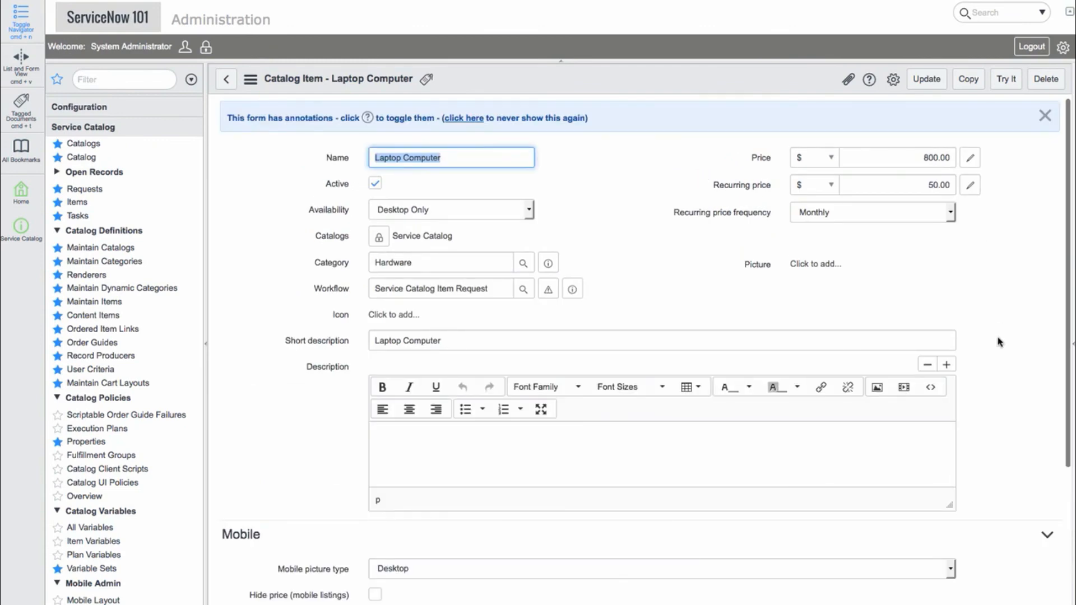
{"action": "scroll", "coordinate": [999, 342], "scroll_direction": "down", "scroll_amount": 5}
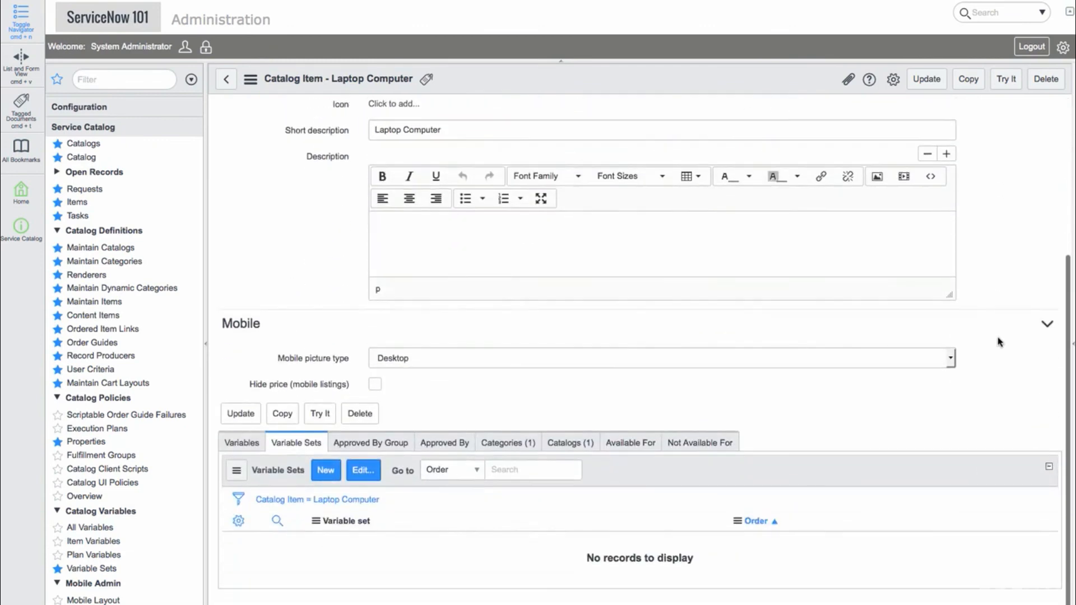
Attach the Computer Variables set to the Laptop Computer item and save the membership
{"action": "left_click", "coordinate": [361, 470]}
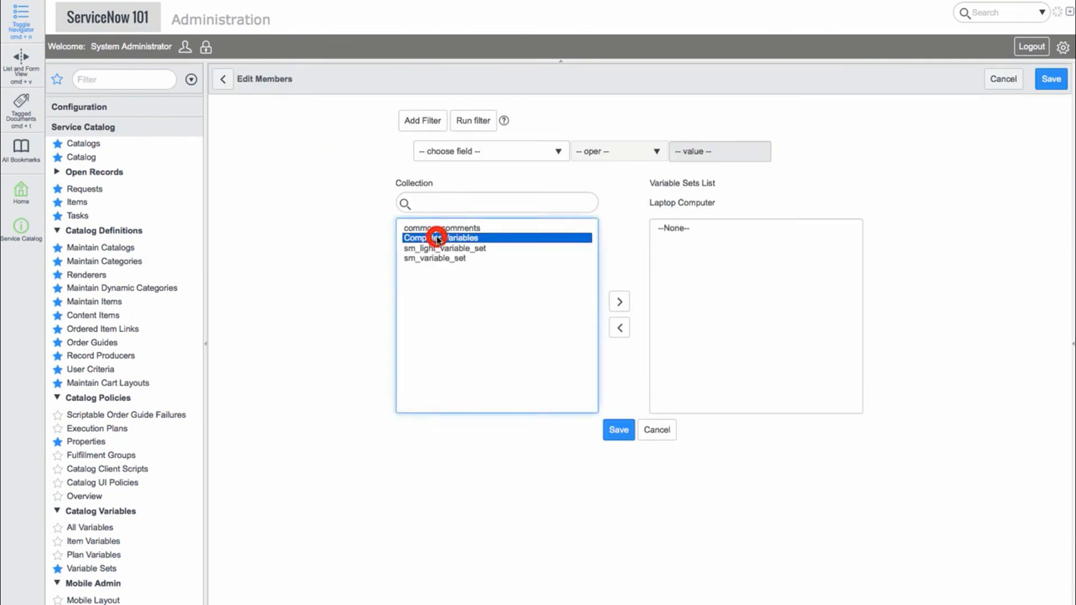
{"action": "double_click", "coordinate": [438, 238]}
{"action": "left_click", "coordinate": [619, 431]}
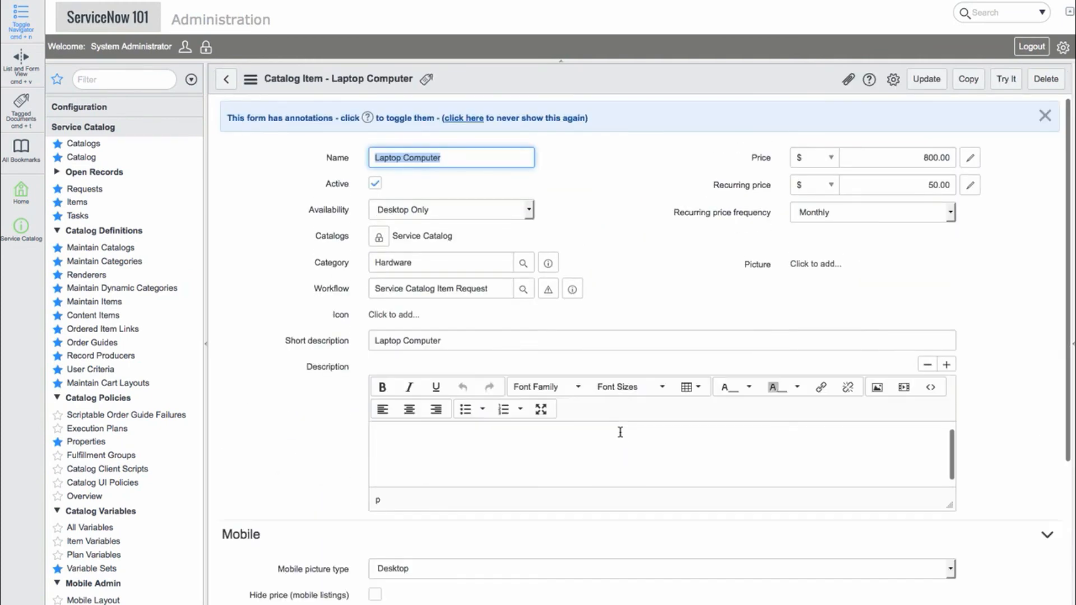
{"action": "scroll", "coordinate": [982, 375], "scroll_direction": "down", "scroll_amount": 3}
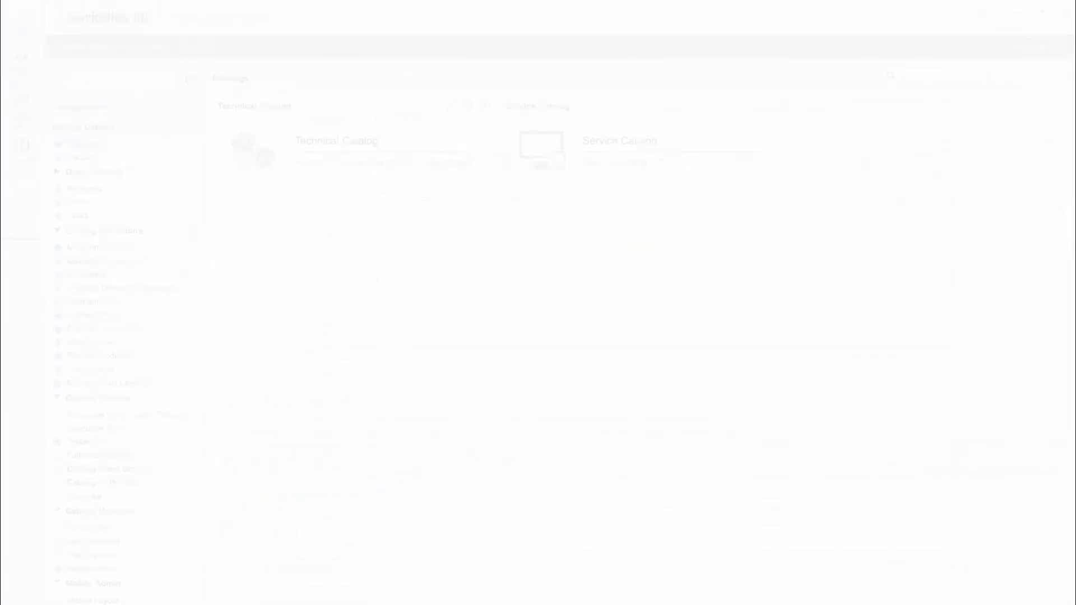
From the Service Catalog's Hardware category, add a Desktop Computer with Insurance and 1TB storage to the cart
{"action": "left_click", "coordinate": [557, 112]}
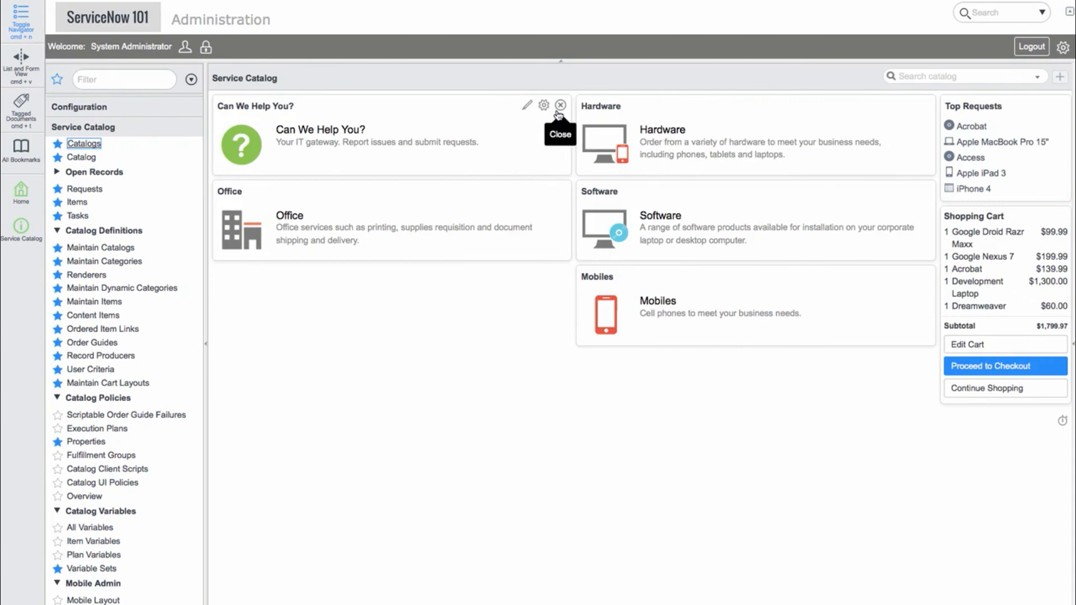
{"action": "left_click", "coordinate": [615, 114]}
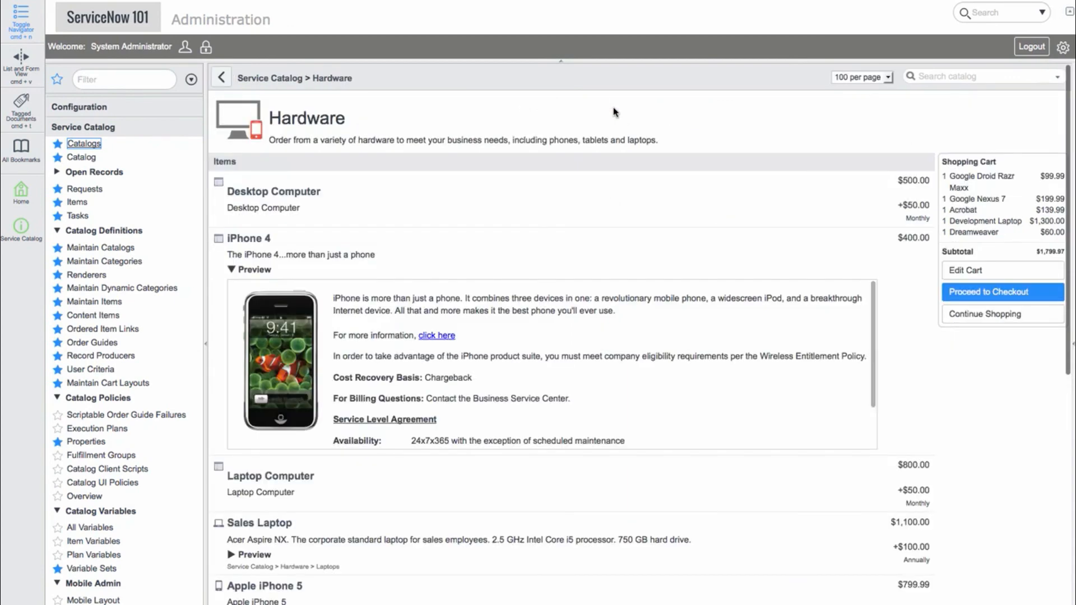
{"action": "left_click", "coordinate": [306, 197]}
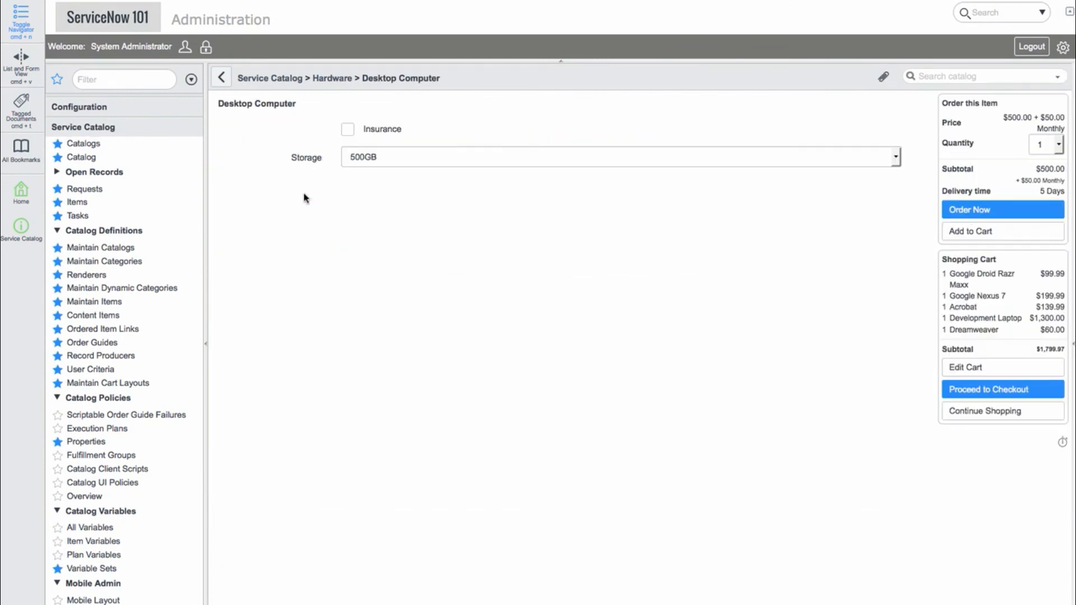
{"action": "left_click", "coordinate": [348, 130]}
{"action": "left_click", "coordinate": [408, 157]}
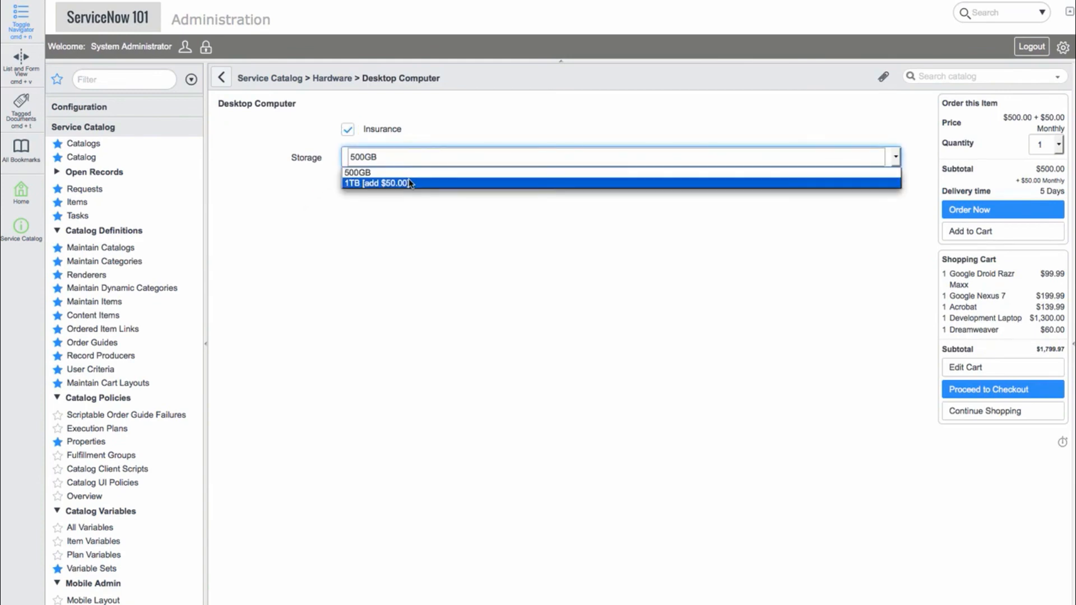
{"action": "left_click", "coordinate": [409, 182]}
{"action": "left_click", "coordinate": [970, 231]}
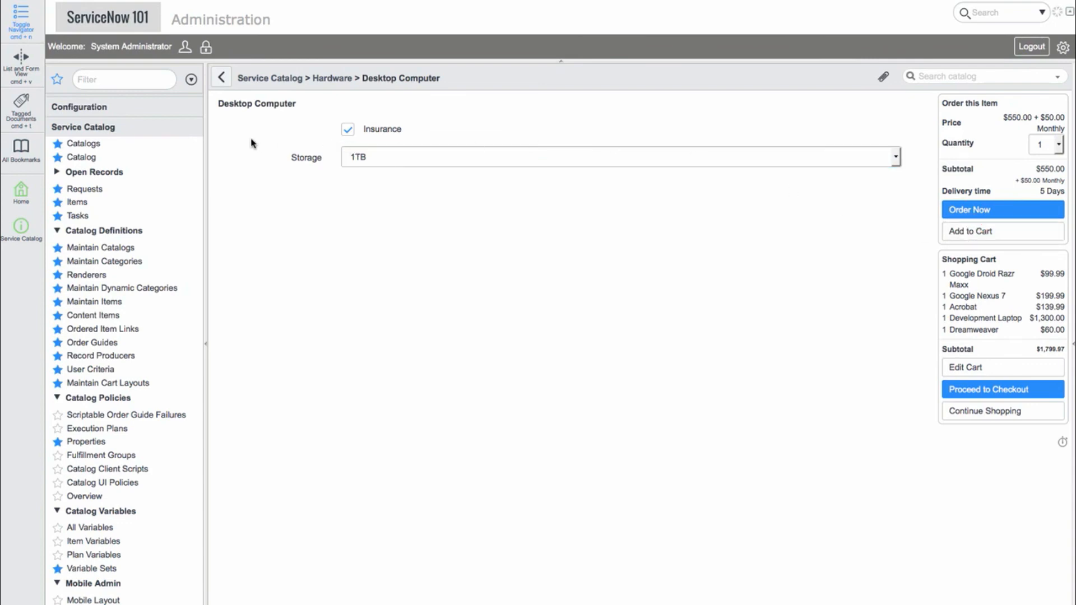
Return to the Hardware category and add a Laptop Computer with Insurance and 500GB storage to the cart
{"action": "left_click", "coordinate": [222, 79]}
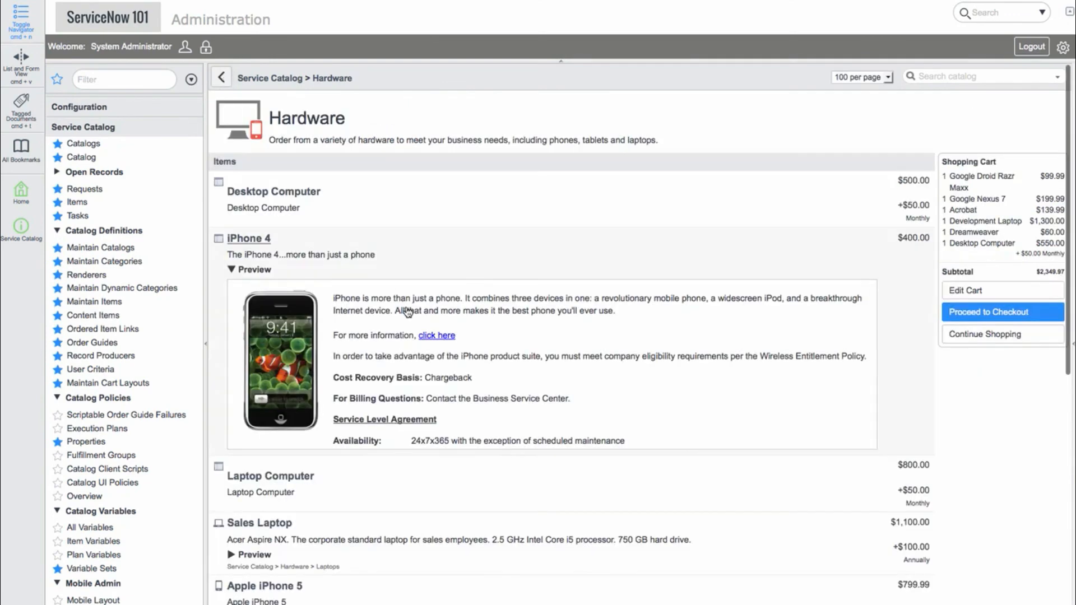
{"action": "scroll", "coordinate": [399, 329], "scroll_direction": "down", "scroll_amount": 2}
{"action": "left_click", "coordinate": [273, 480]}
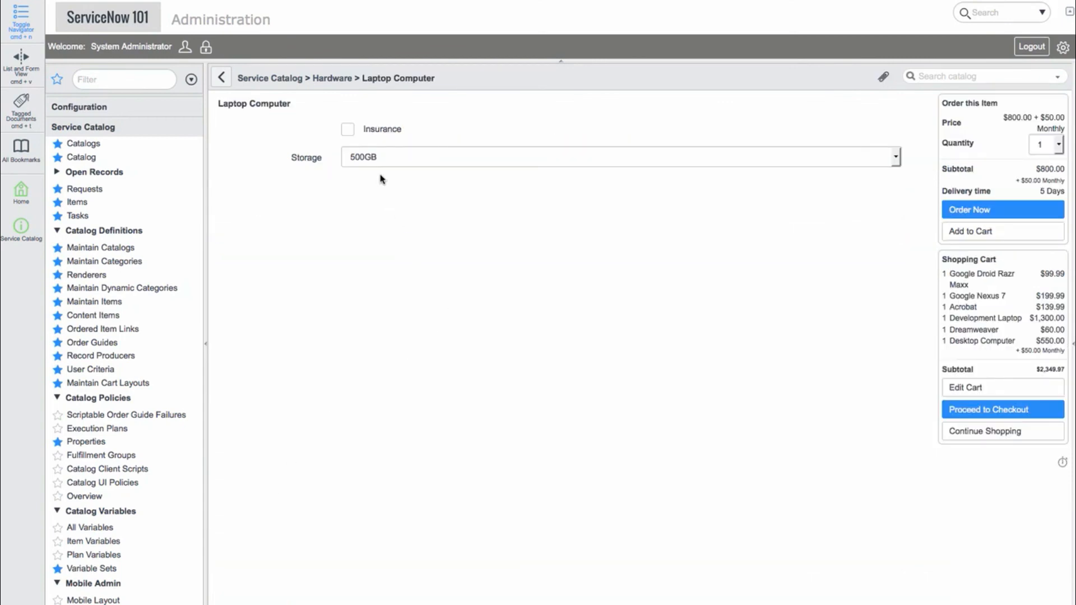
{"action": "left_click", "coordinate": [382, 157]}
{"action": "left_click", "coordinate": [344, 133]}
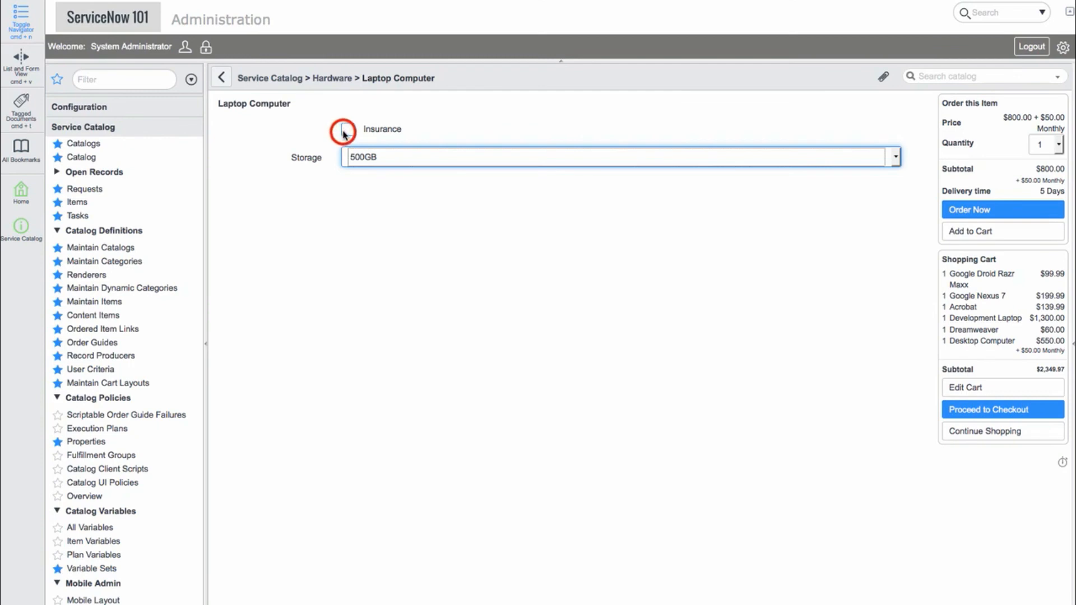
{"action": "left_click", "coordinate": [972, 232]}
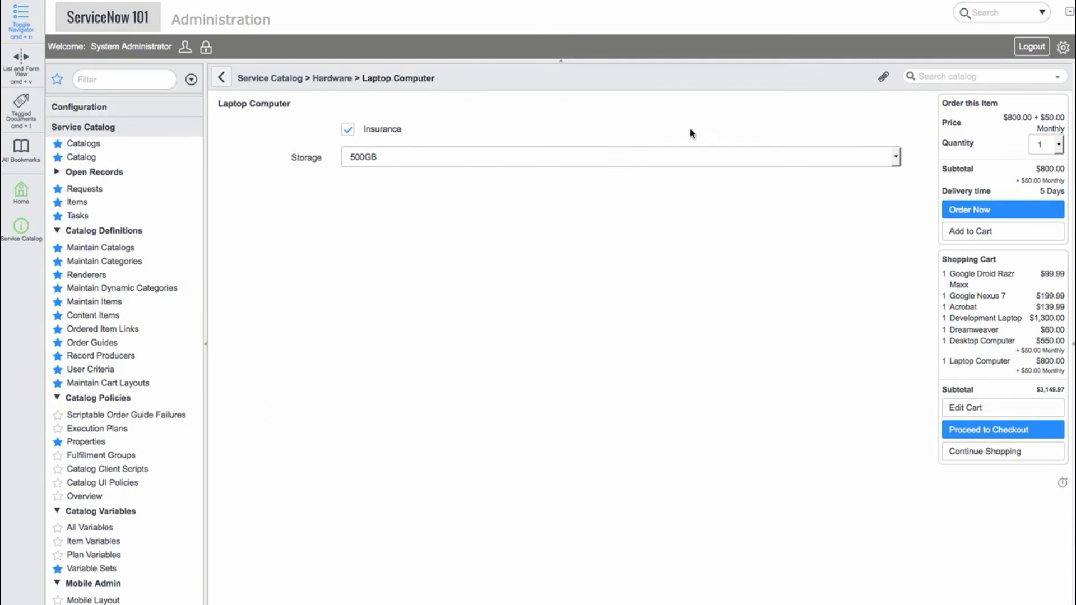
Order the configured Laptop Computer immediately and expand the stages of the first Laptop Computer and the Desktop Computer in the order status
{"action": "left_click", "coordinate": [985, 211]}
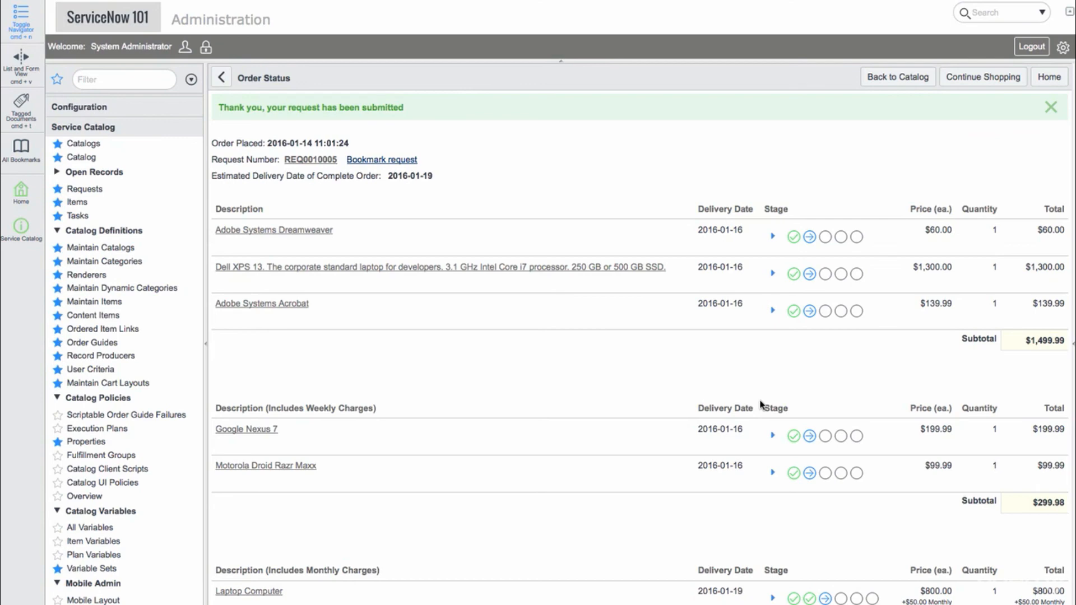
{"action": "scroll", "coordinate": [760, 404], "scroll_direction": "down", "scroll_amount": 5}
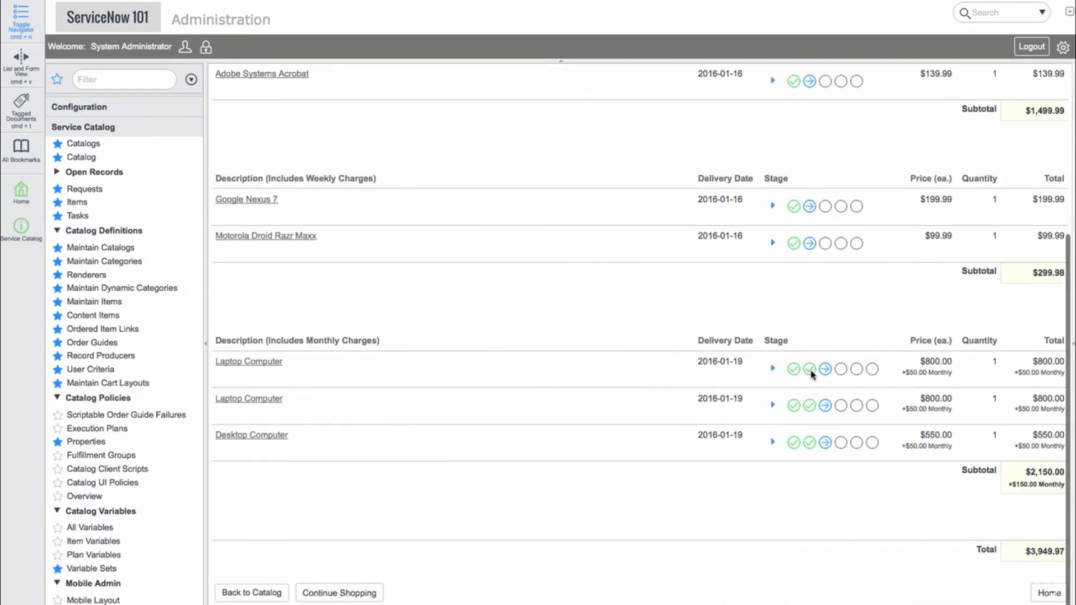
{"action": "left_click", "coordinate": [772, 368]}
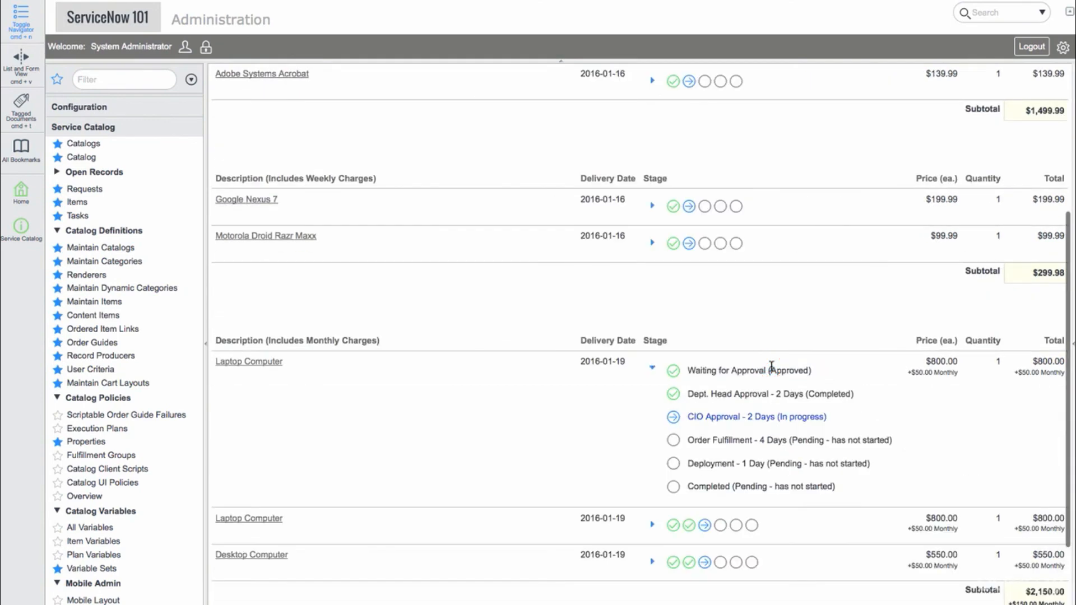
{"action": "scroll", "coordinate": [708, 471], "scroll_direction": "down", "scroll_amount": 2}
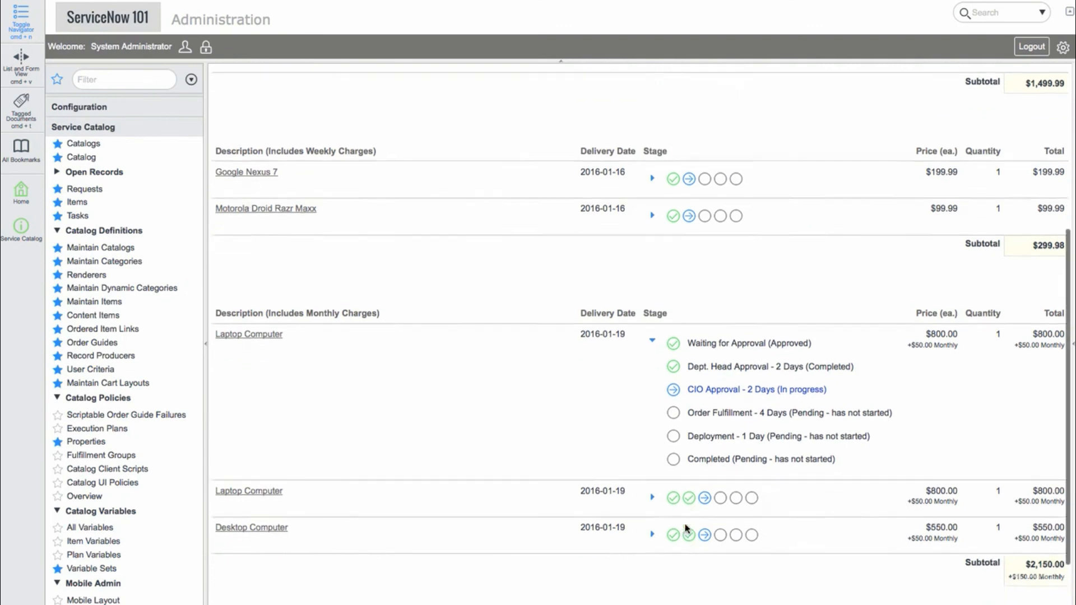
{"action": "left_click", "coordinate": [652, 511]}
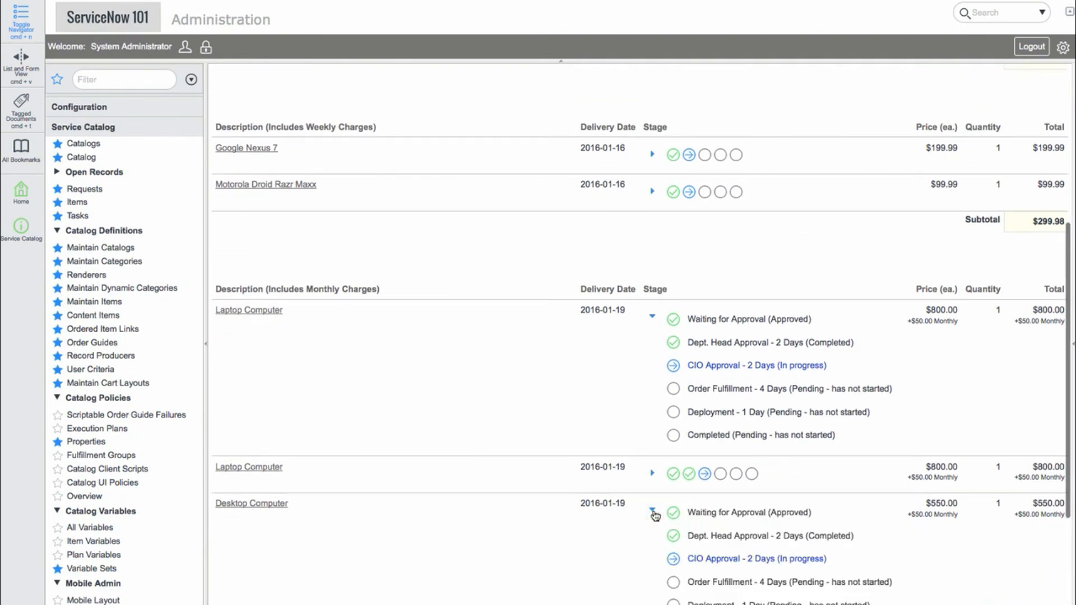
{"action": "scroll", "coordinate": [654, 515], "scroll_direction": "down", "scroll_amount": 3}
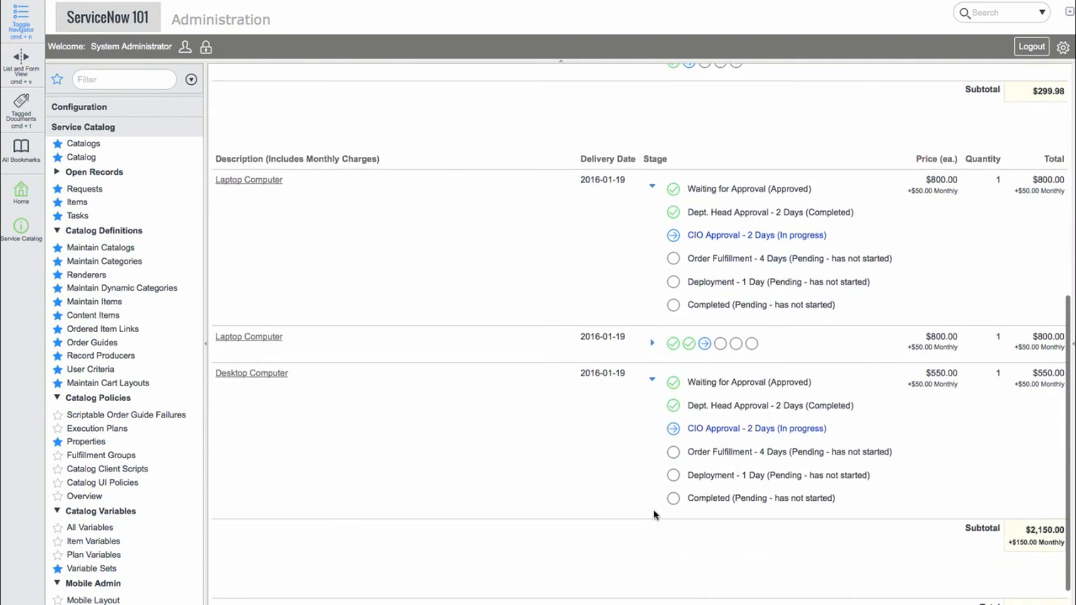